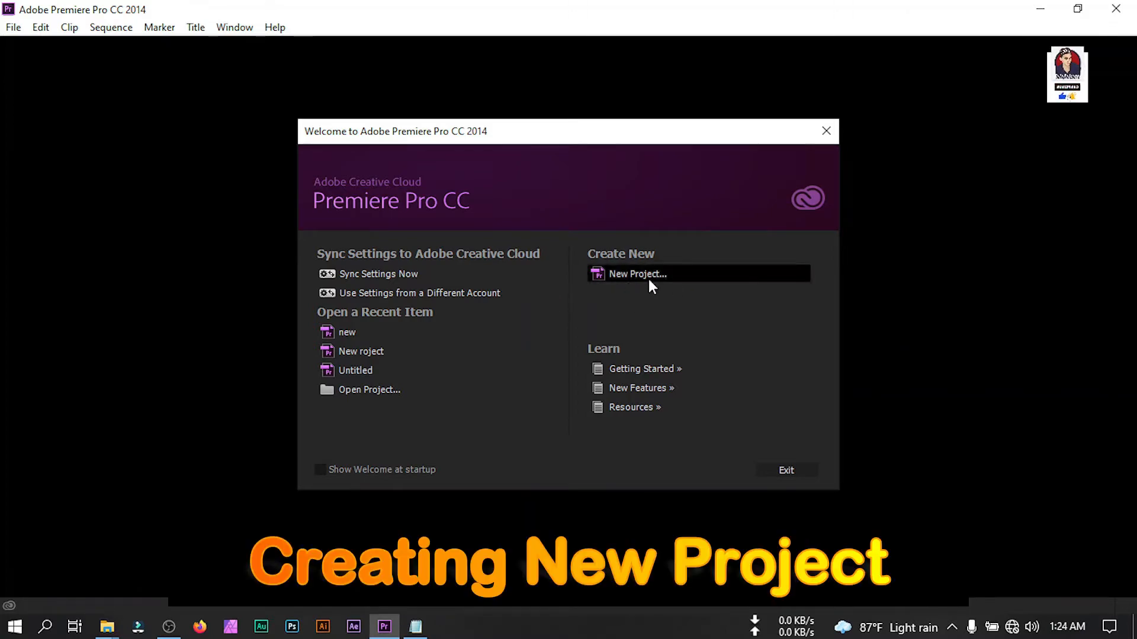
Create a new project named New, saved in the Desktop folder with the default settings.
left_click(628, 276)
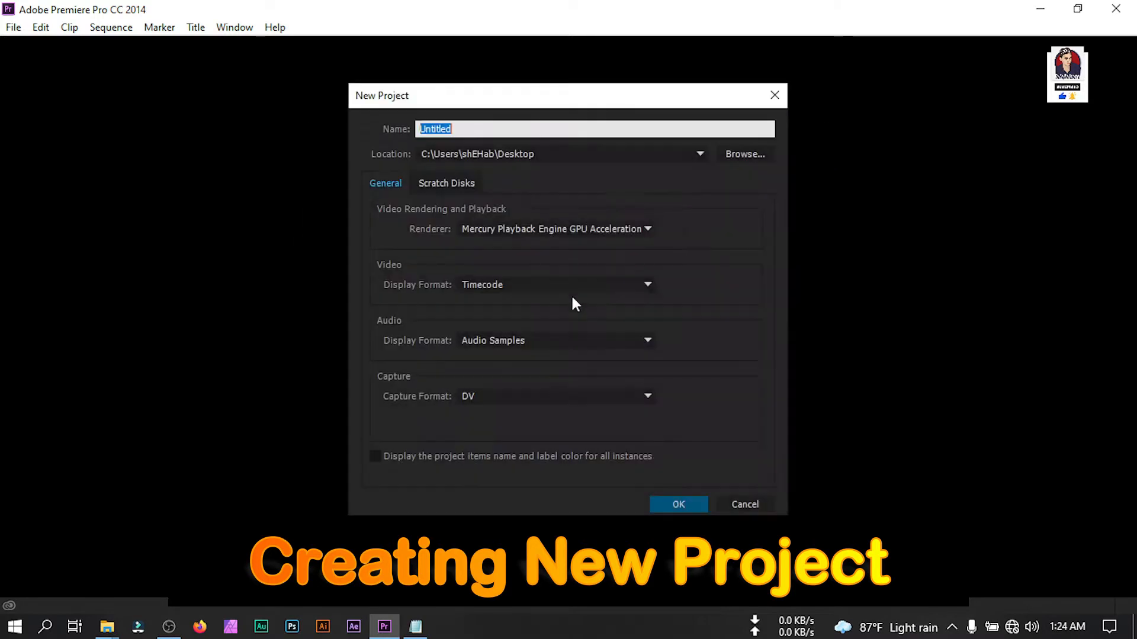
type("New")
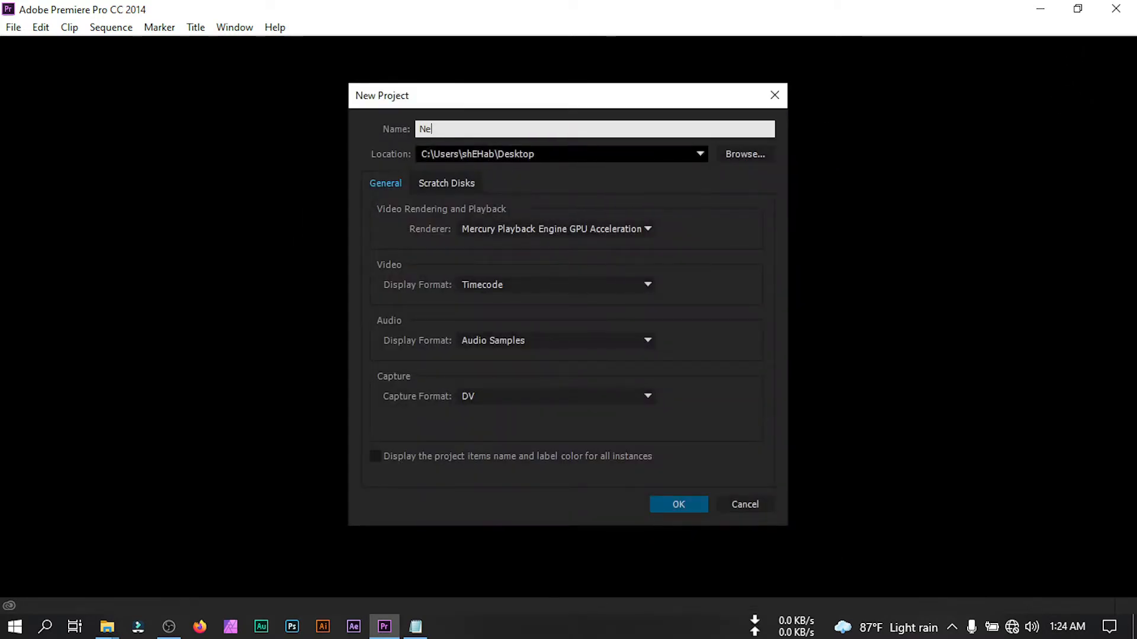
left_click(744, 154)
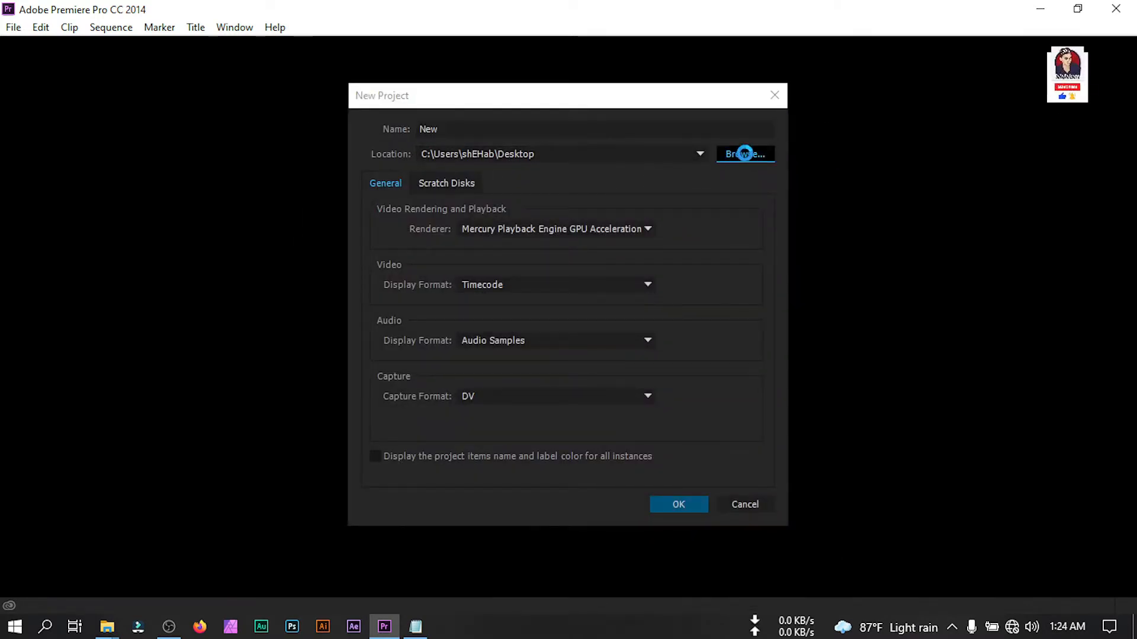
left_click(417, 280)
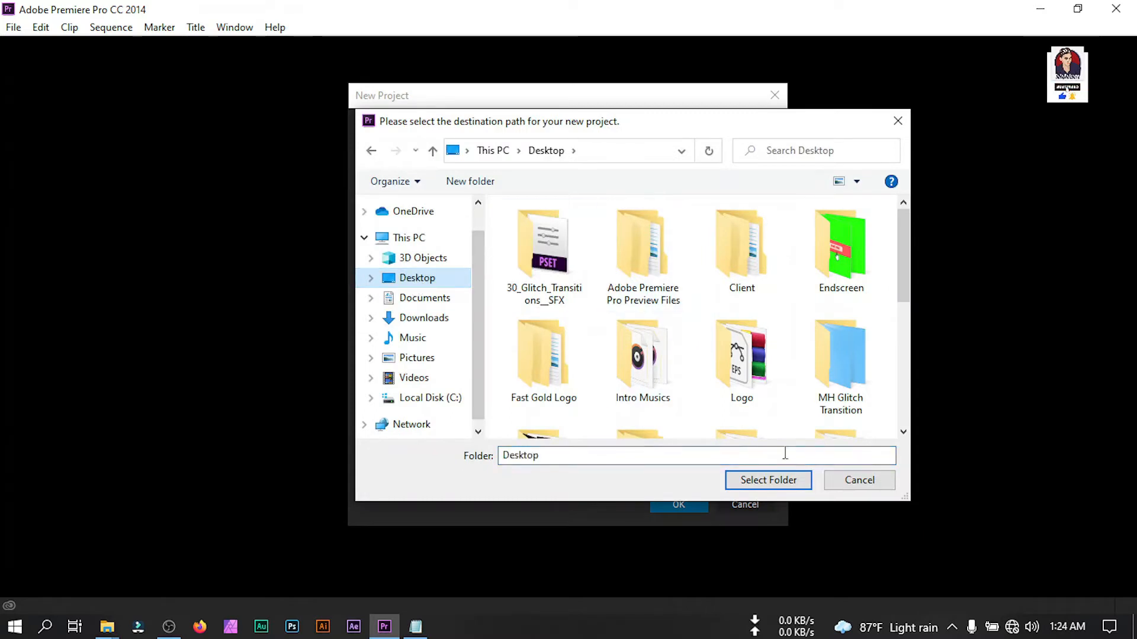
left_click(777, 481)
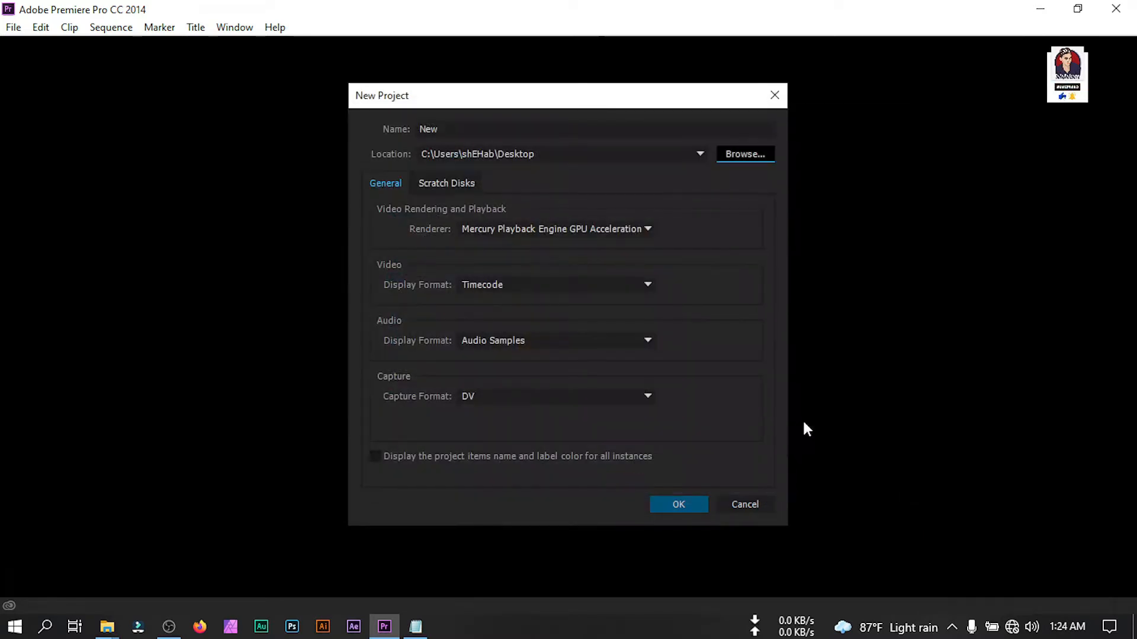
left_click(670, 501)
left_click(624, 327)
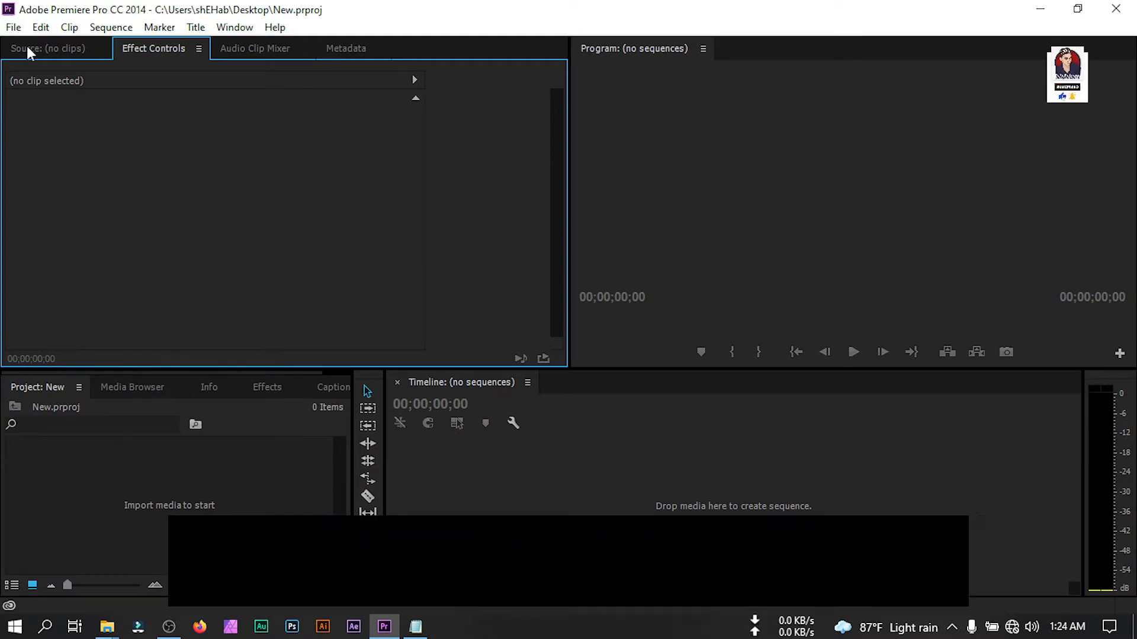
Import the video Diving - 908.mp4 into the project.
left_click(13, 27)
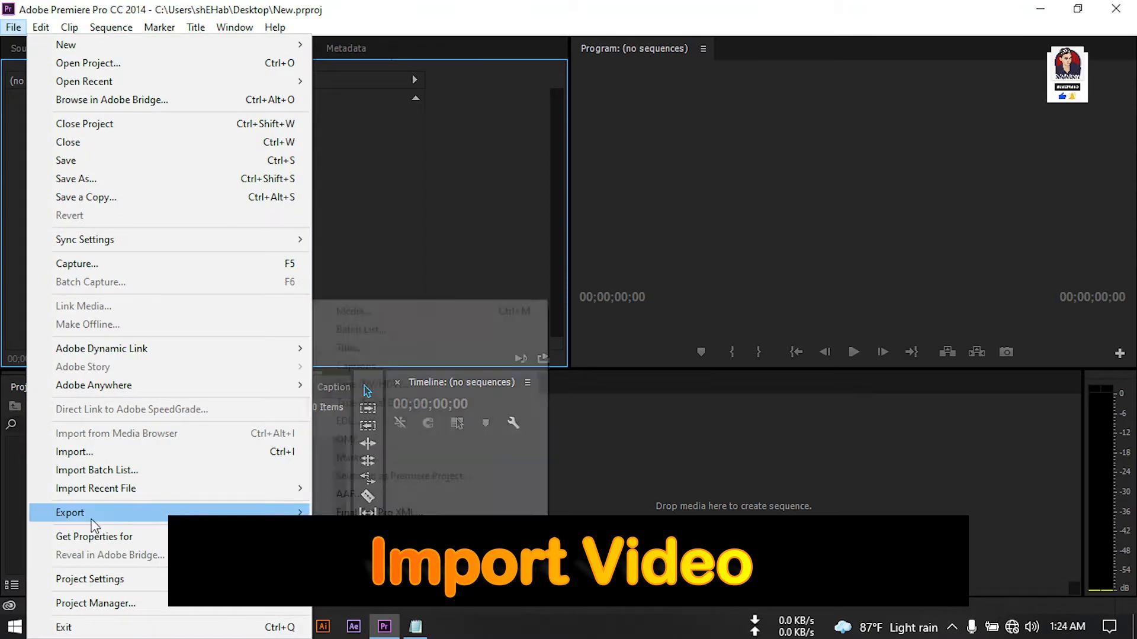
left_click(174, 452)
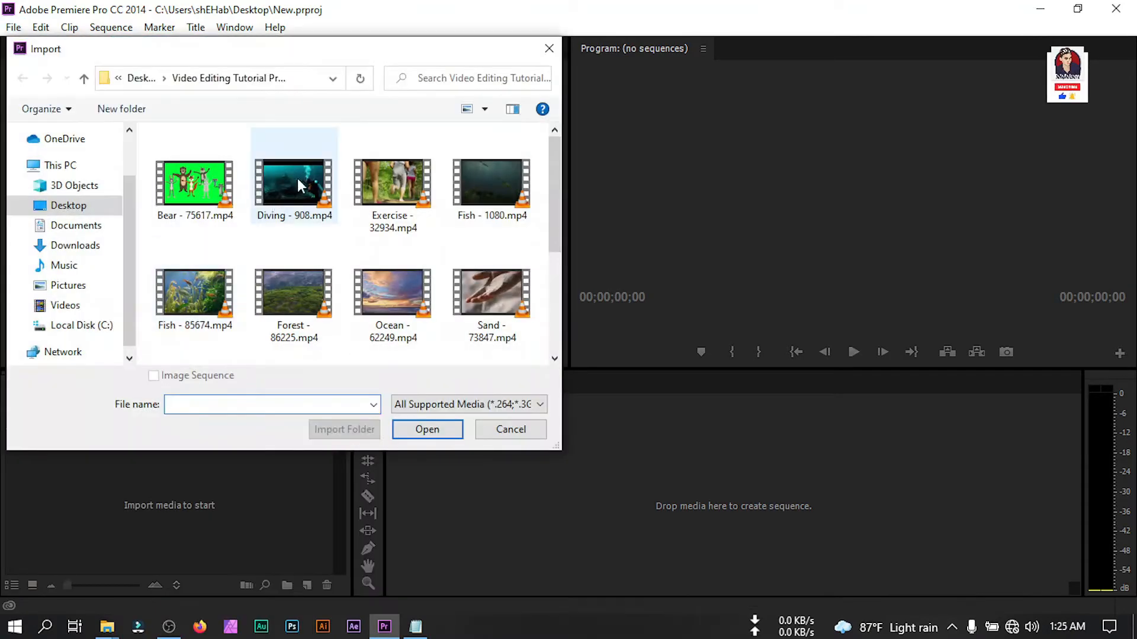
double_click(299, 186)
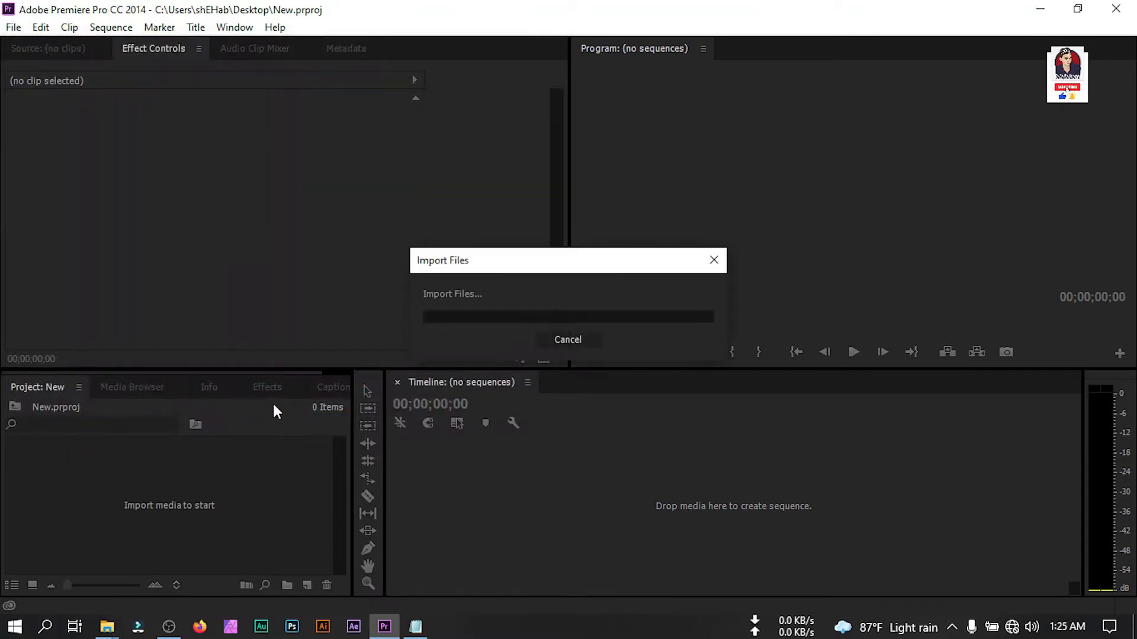
Bring Woman - 85213.mp4 into the project from the Video Editing Tutorial Project folder in File Explorer and create a new sequence from it.
key("alt+Tab")
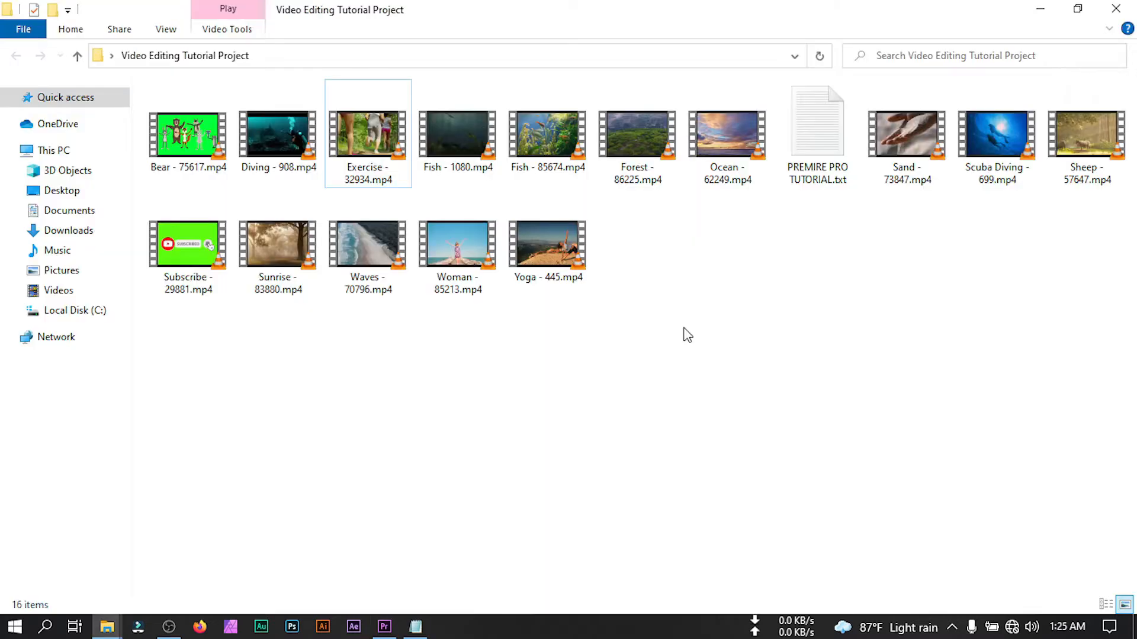
left_click(438, 139)
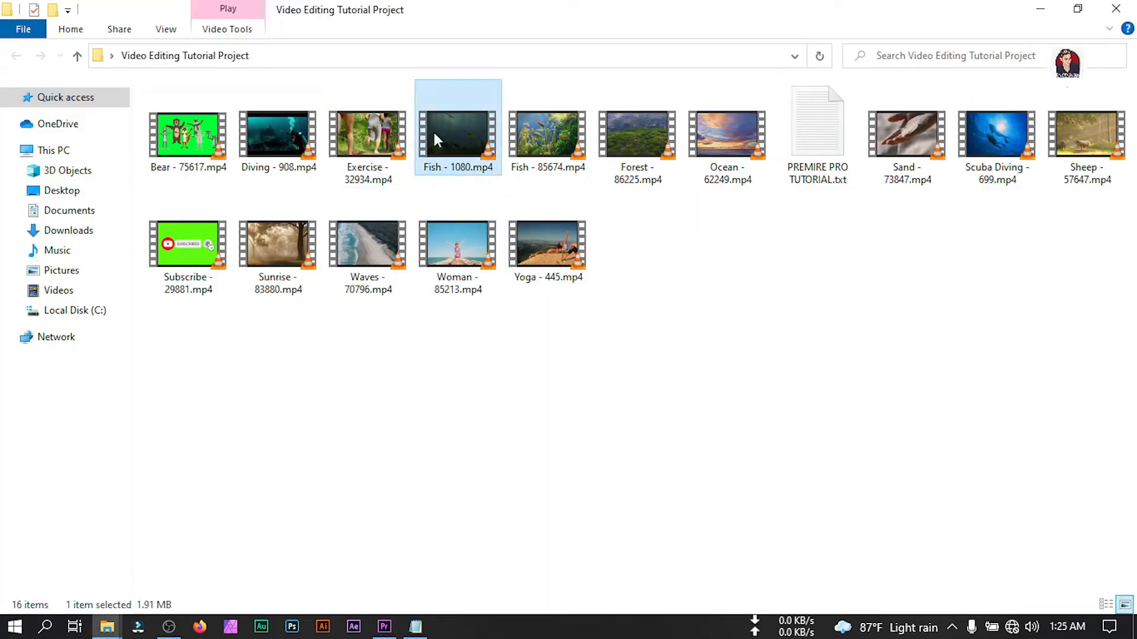
left_click_drag(459, 252, 254, 514)
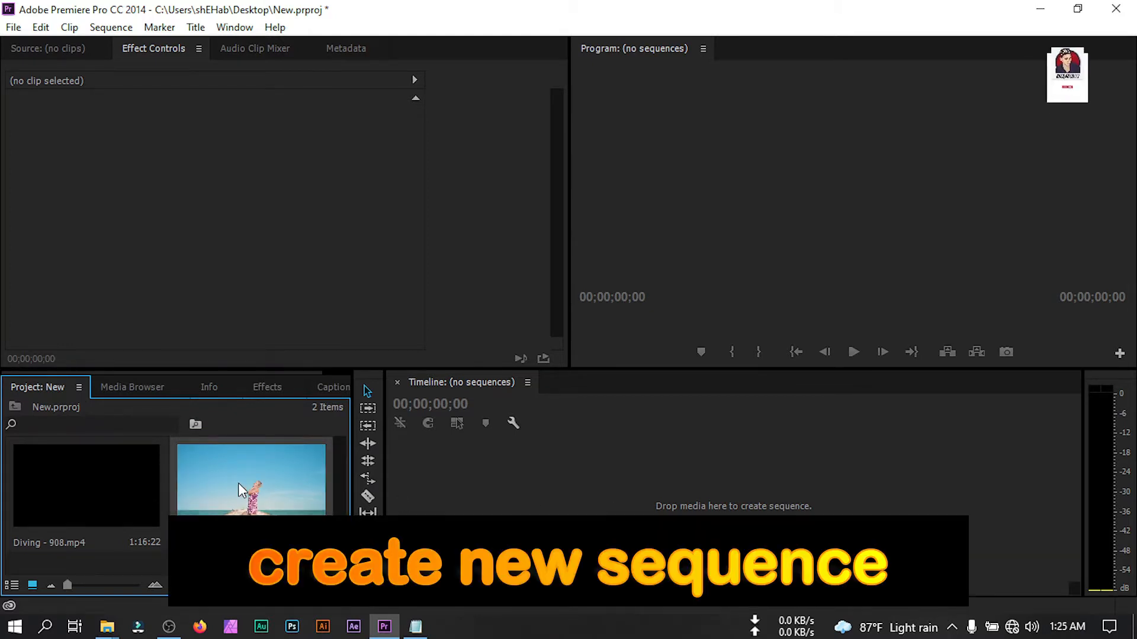
left_click_drag(240, 490, 424, 482)
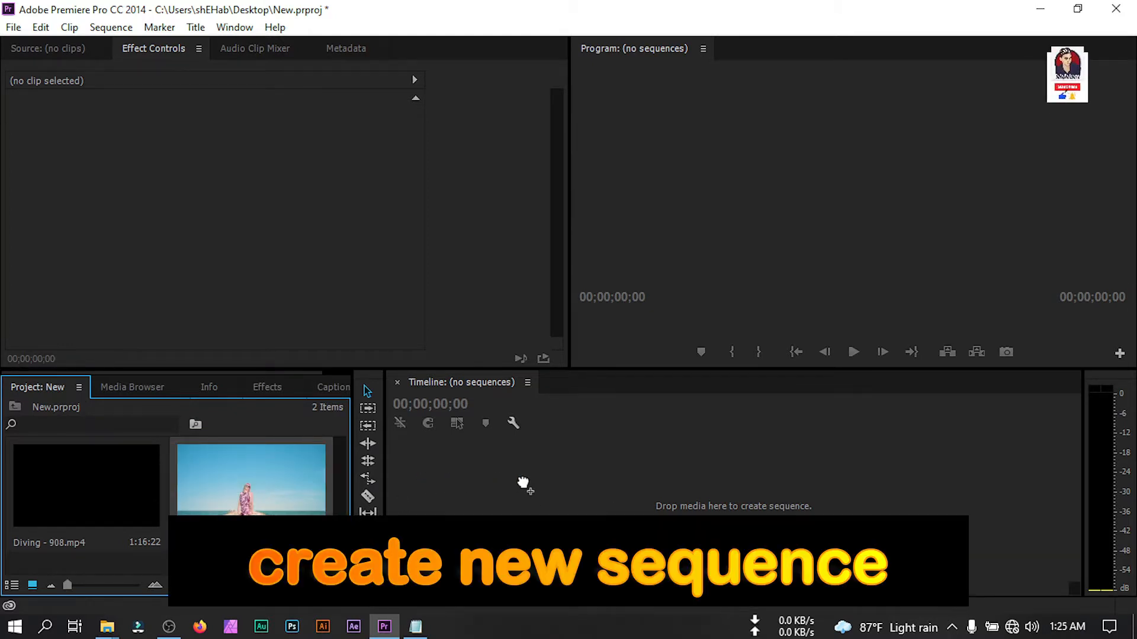
left_click_drag(522, 487, 521, 489)
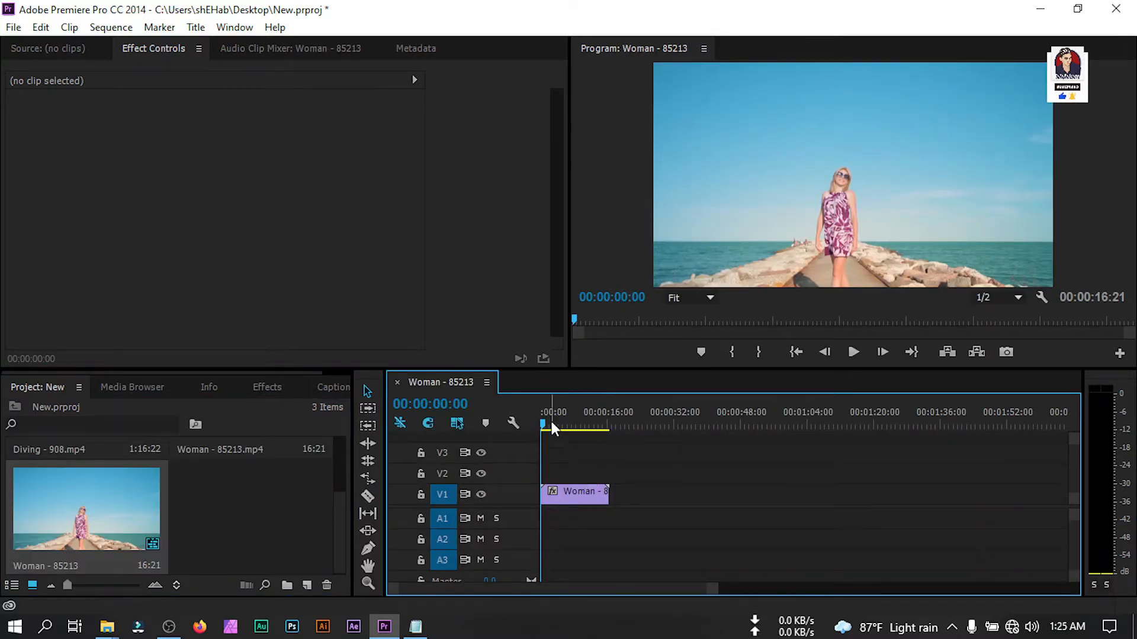
Split the Woman clip on track V1 at 00:00:07:18 with the Razor tool.
left_click_drag(542, 420, 572, 431)
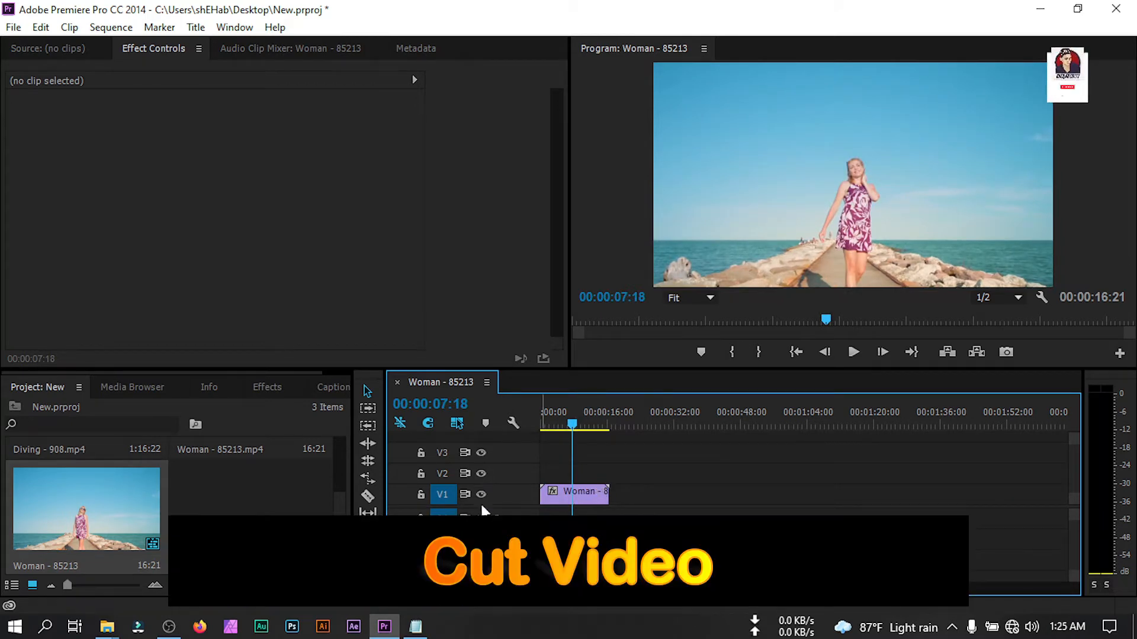
left_click(371, 496)
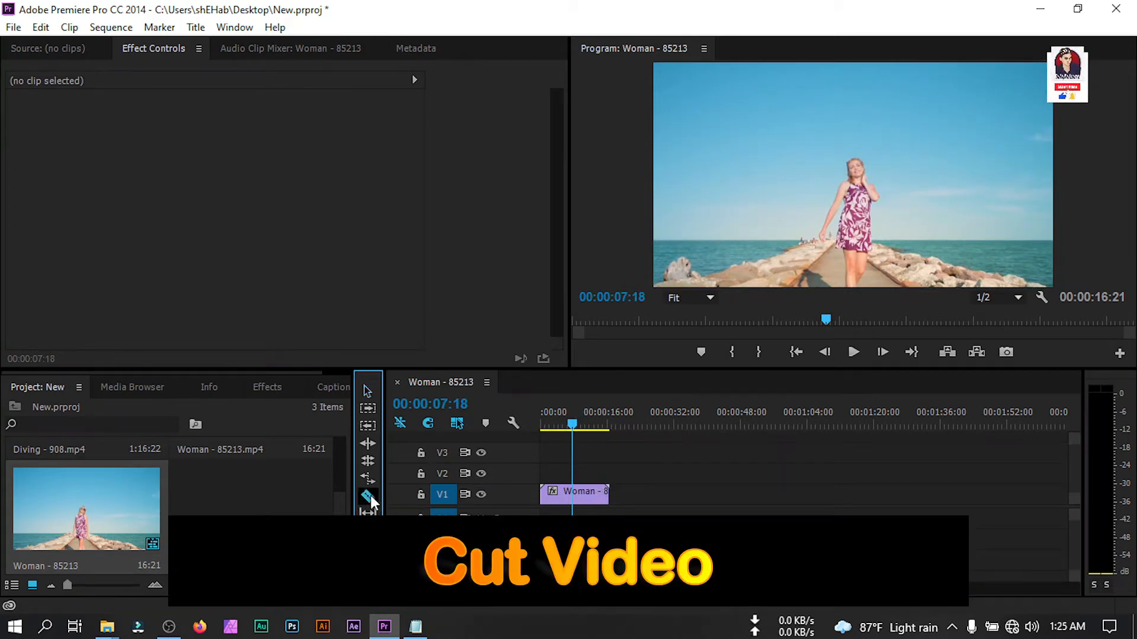
left_click(577, 490)
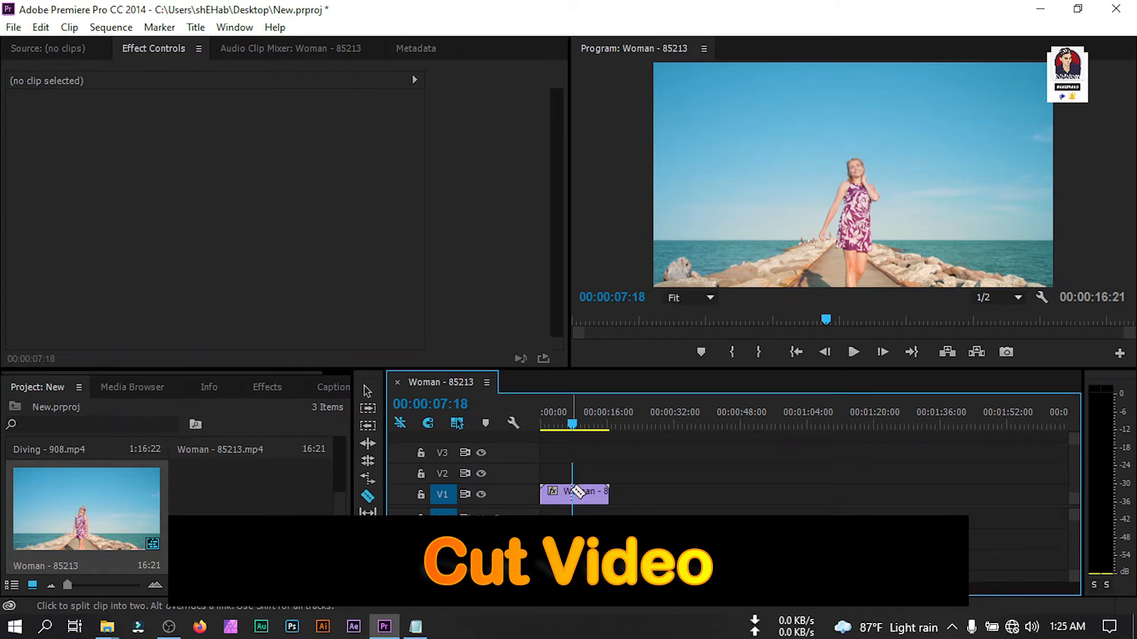
left_click_drag(572, 426, 574, 429)
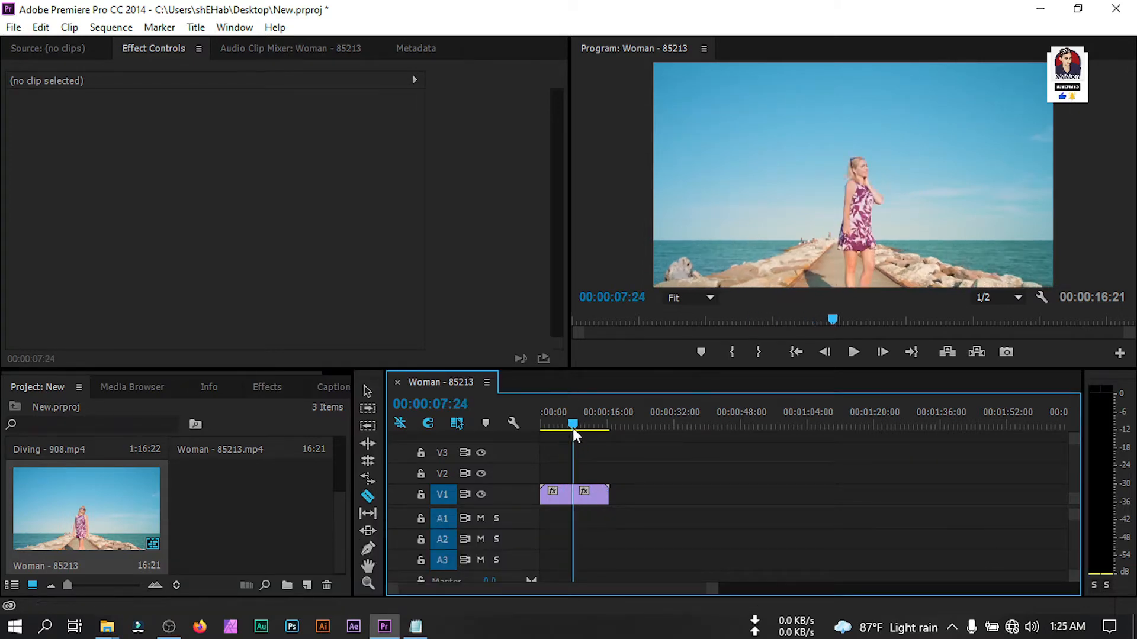
Delete the second part of the split Woman clip from the timeline.
left_click(367, 391)
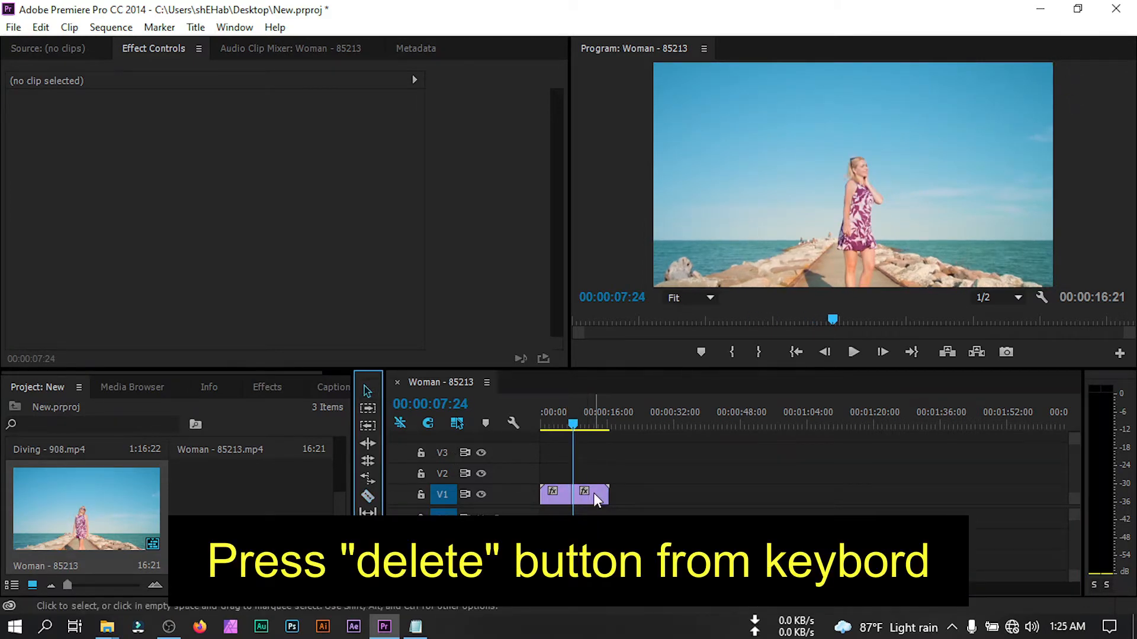
left_click(594, 494)
key("Delete")
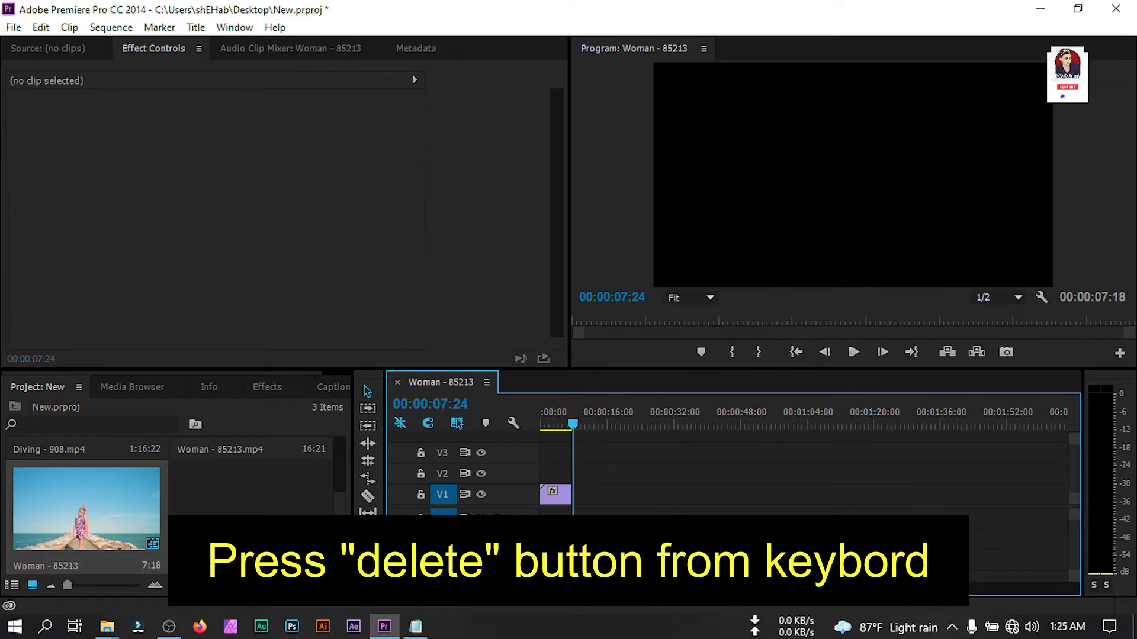
Add Diving - 908.mp4 to track V1 after the Woman clip, leaving a short gap, and preview it at 00:00:21:29.
scroll(157, 501, "up", 2)
double_click(87, 481)
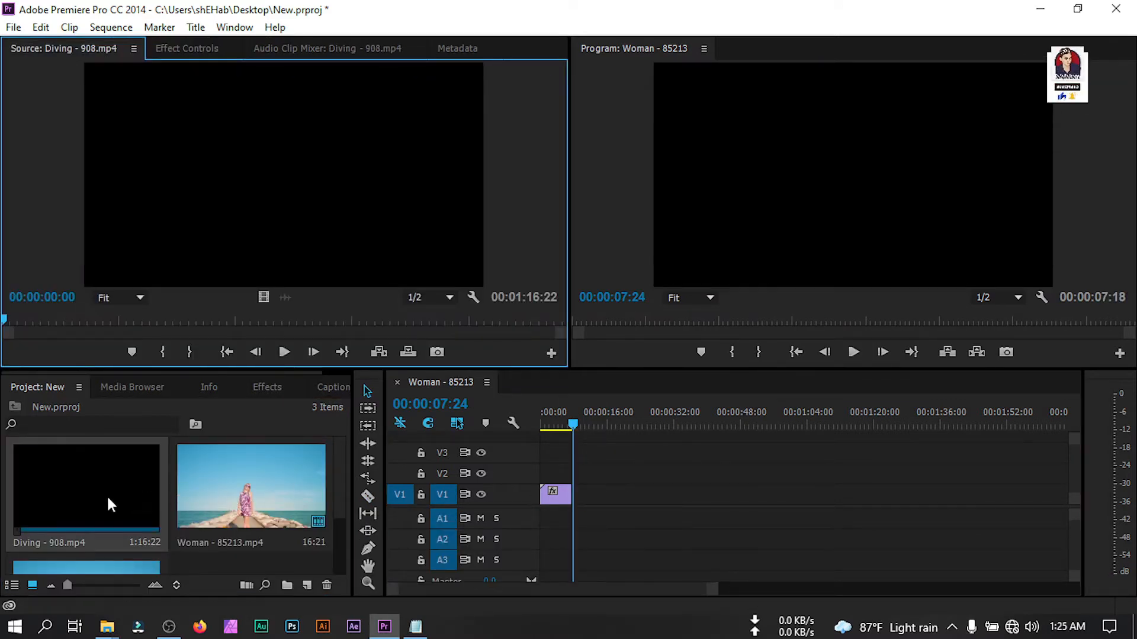
left_click_drag(109, 503, 593, 495)
left_click_drag(574, 425, 631, 425)
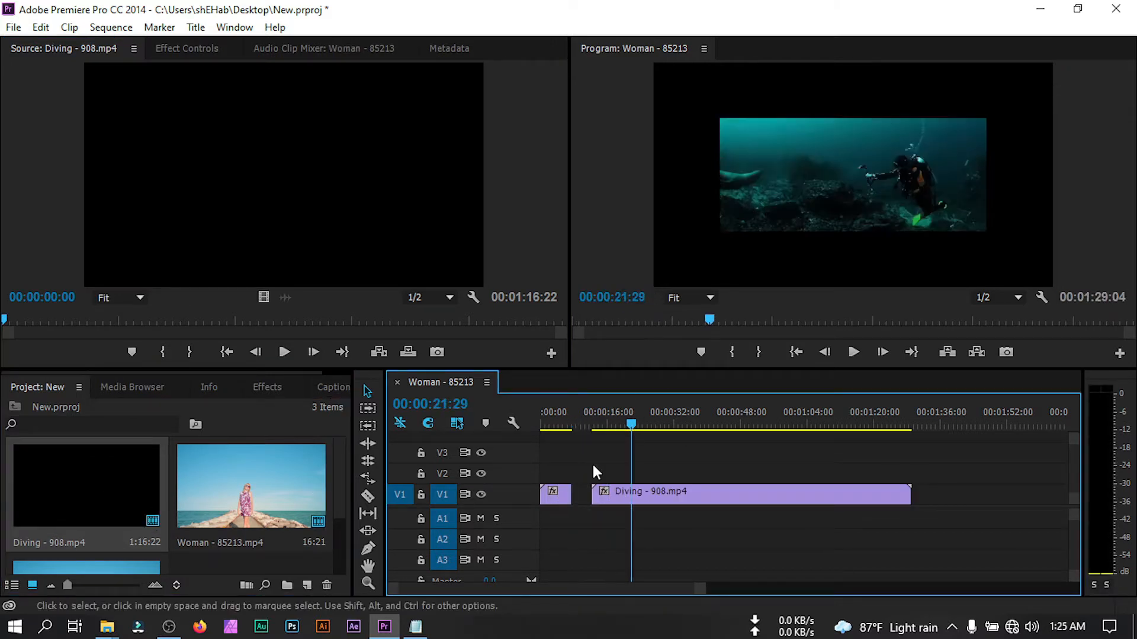
Remove the empty gap between the Woman and Diving clips on track V1.
left_click(583, 499)
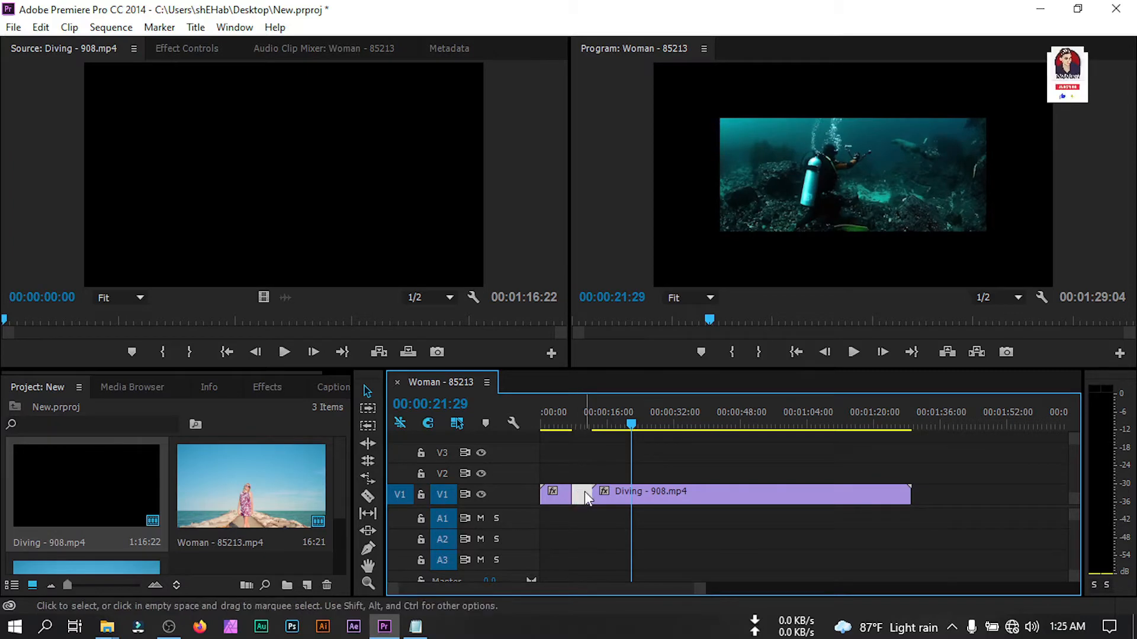
left_click(569, 500)
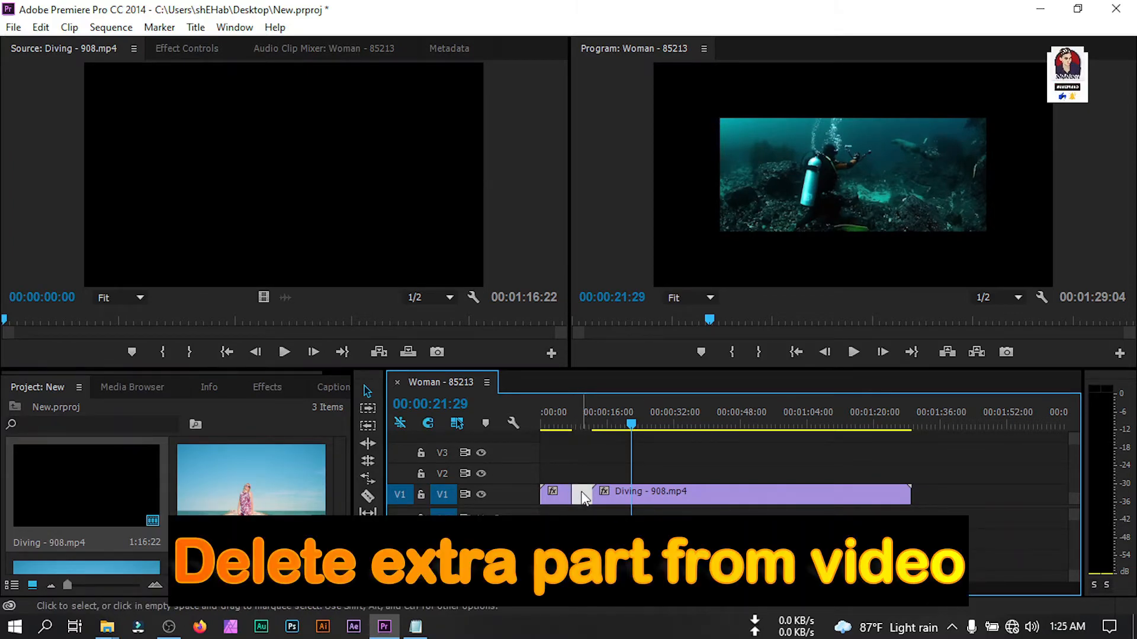
key("Delete")
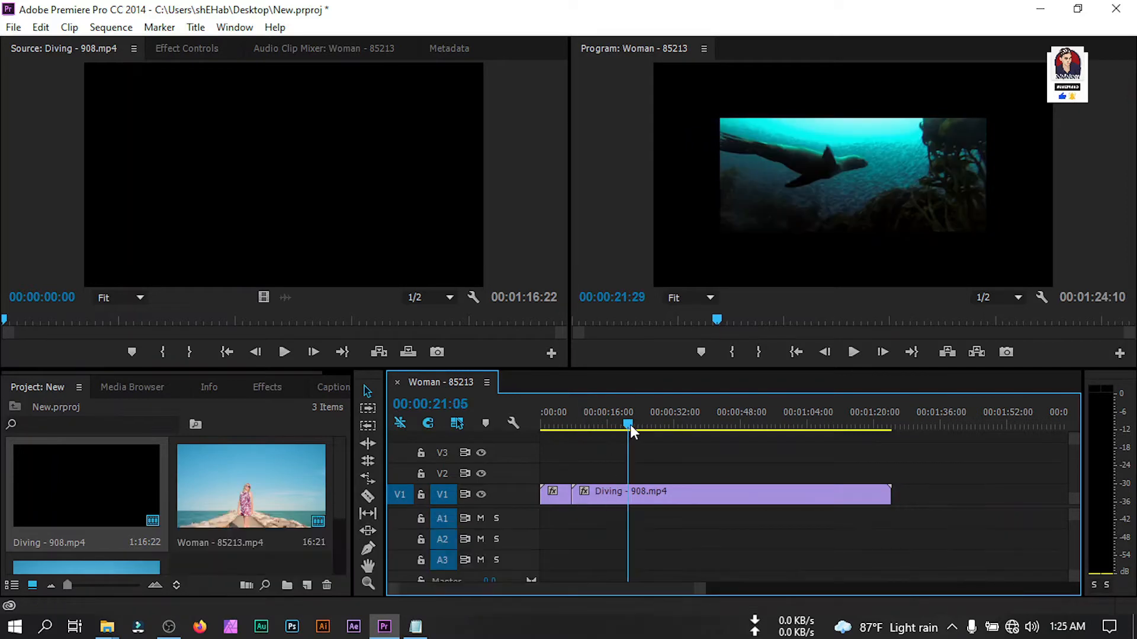
Compare how the two clips fill the frame, and apply Scale to Frame Size to the Diving clip.
left_click_drag(630, 424, 560, 473)
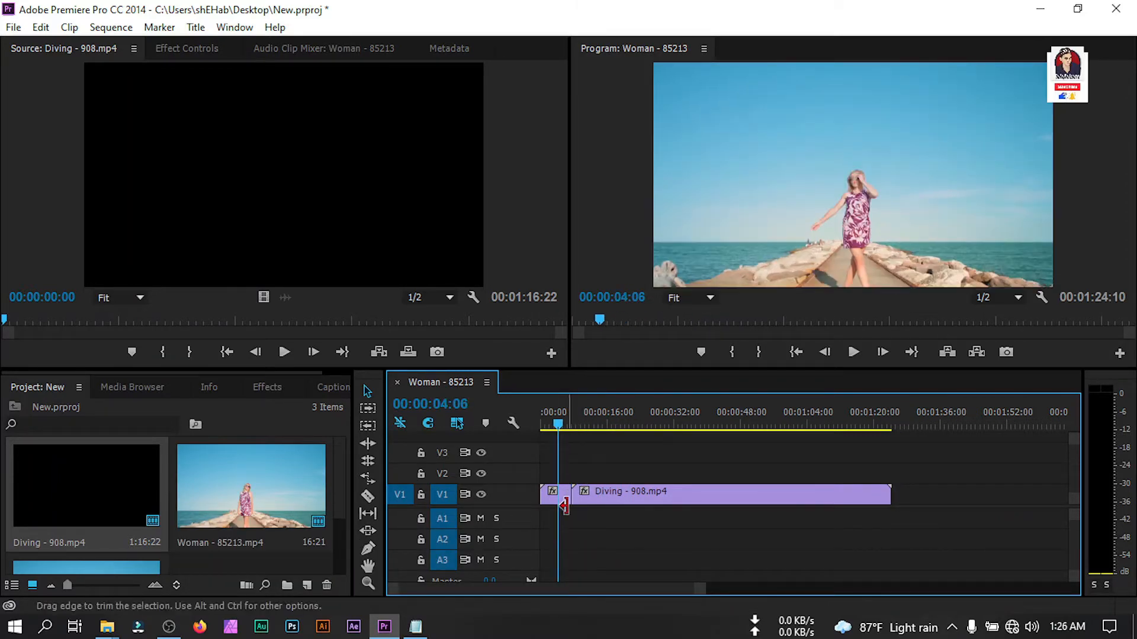
left_click(563, 492)
left_click_drag(556, 426, 584, 427)
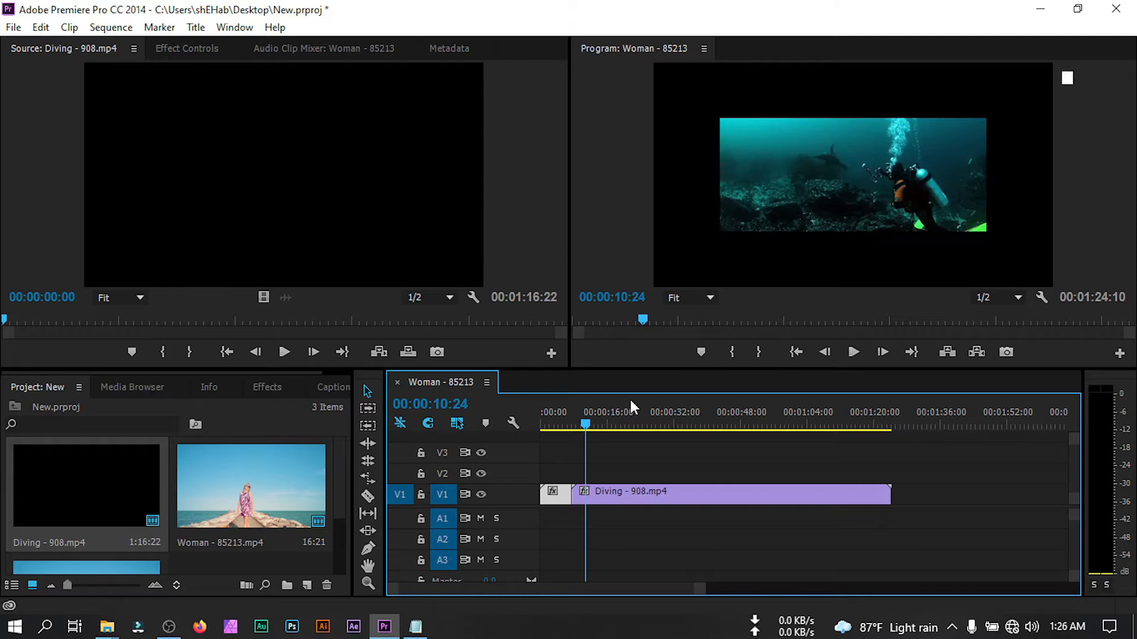
left_click(584, 421)
left_click(615, 495)
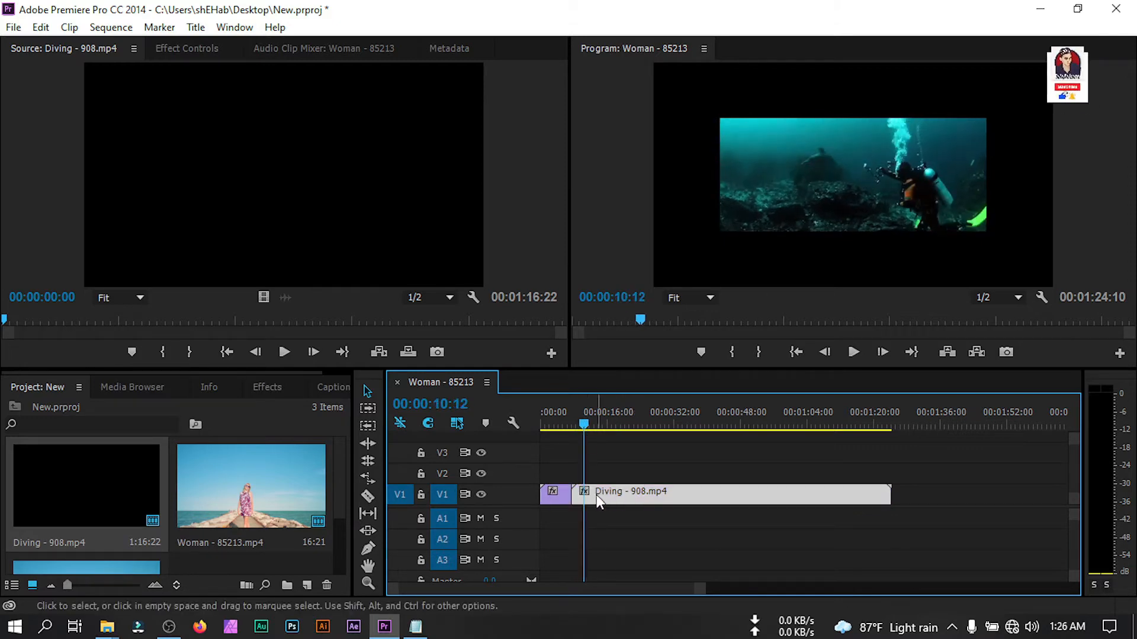
right_click(610, 494)
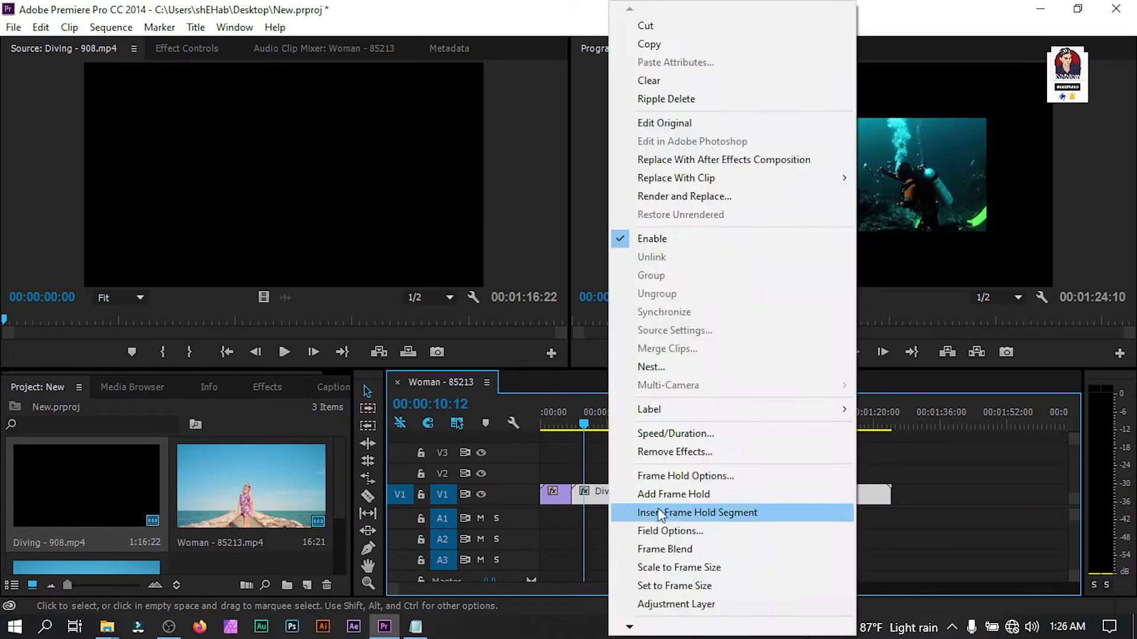
left_click(691, 568)
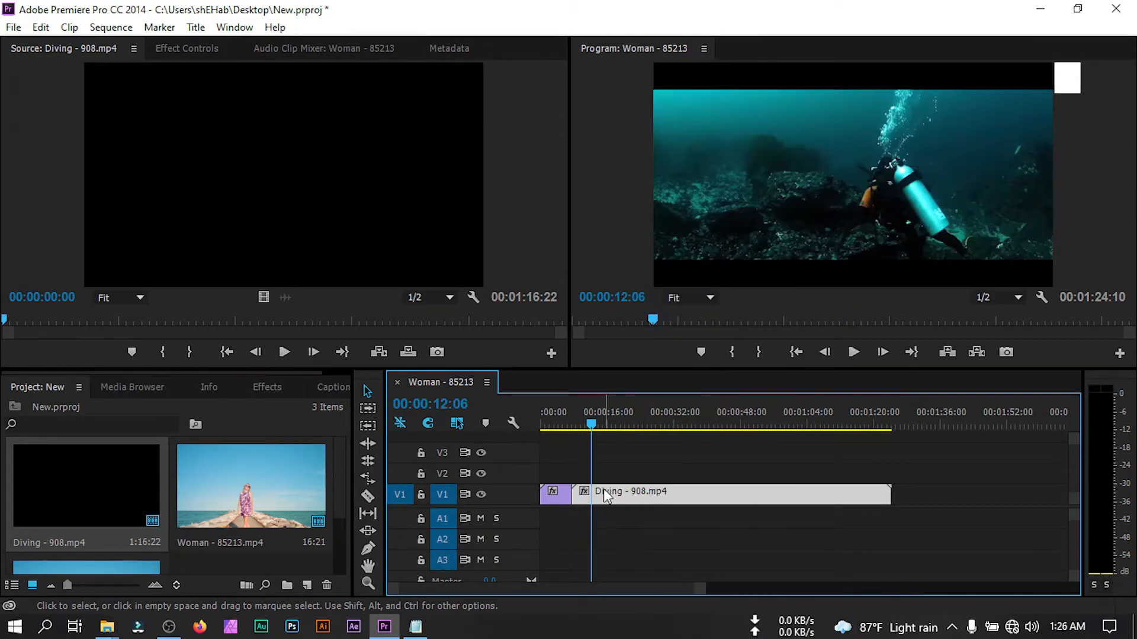
Set the Diving clip's Motion scale to 132 so that it fills the whole frame.
left_click(200, 52)
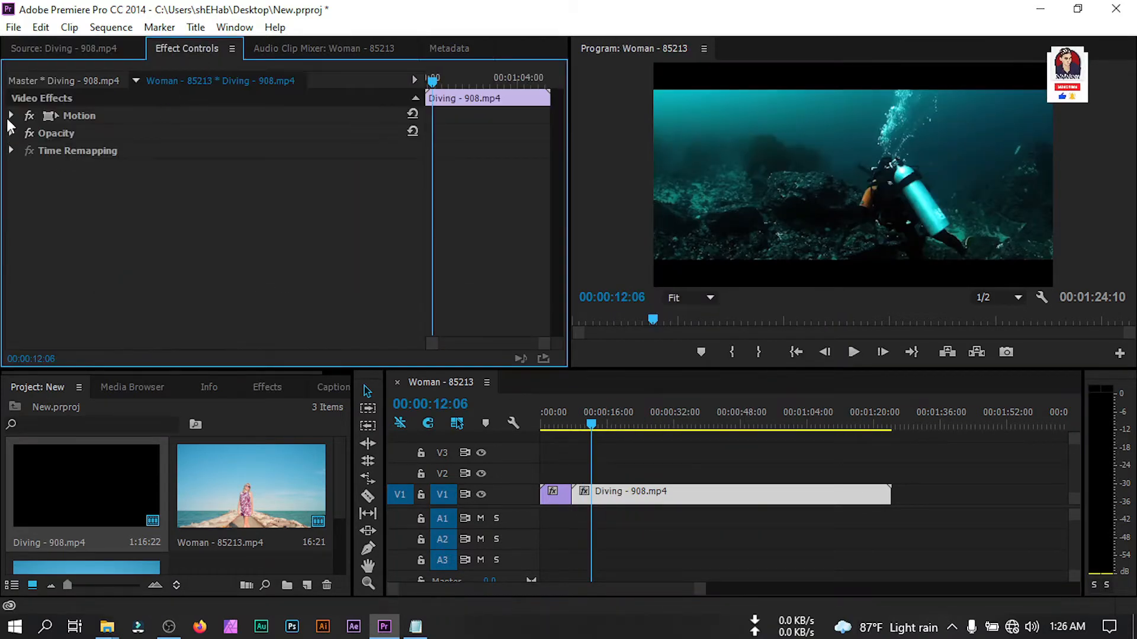
left_click(11, 116)
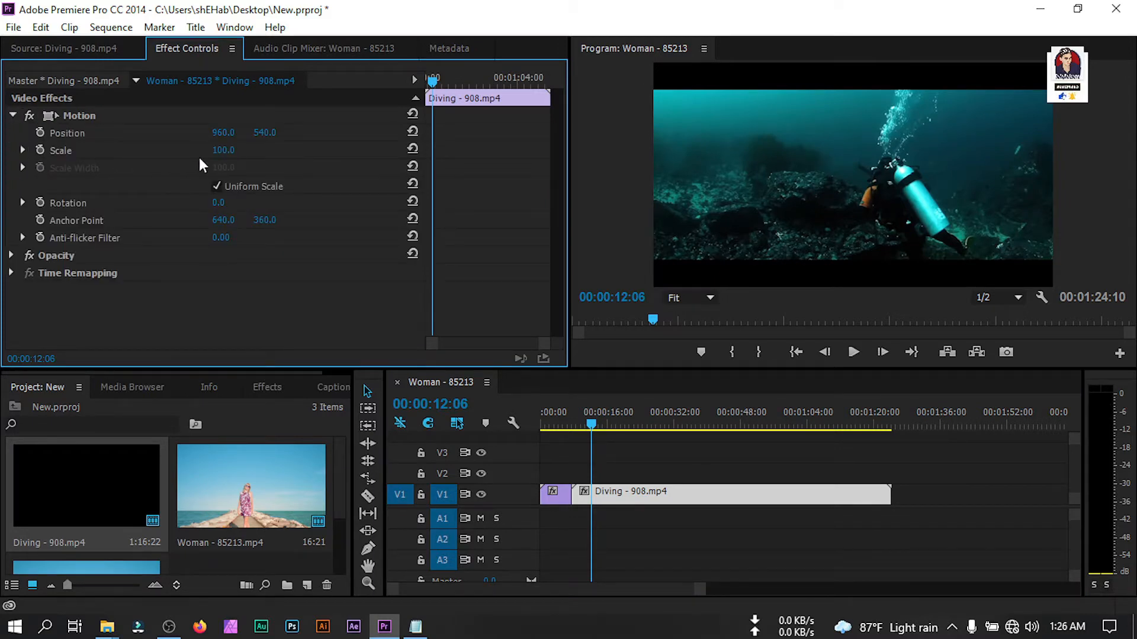
left_click_drag(223, 150, 242, 150)
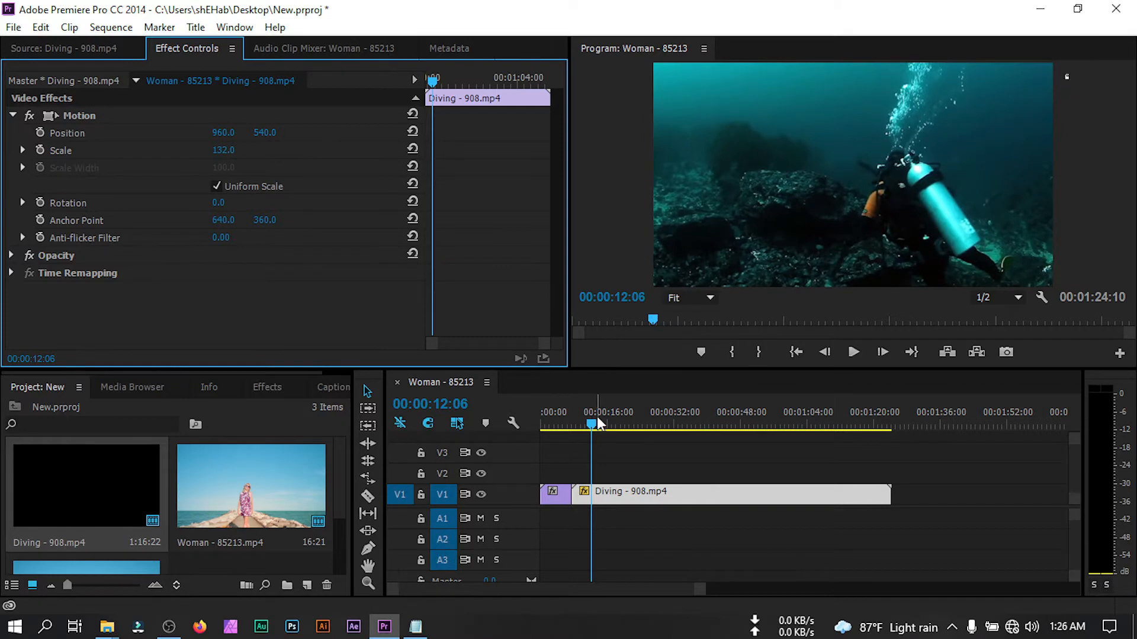
Split the Diving clip on track V1 at 00:00:18:05 with the Razor tool.
left_click_drag(592, 424, 616, 433)
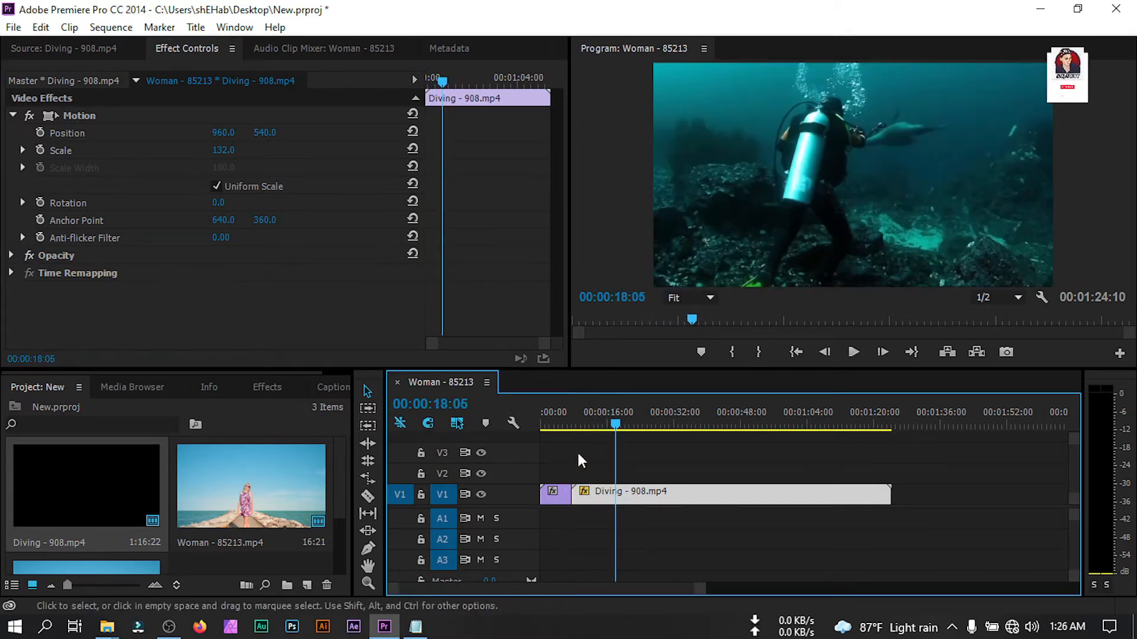
left_click(367, 496)
left_click(617, 491)
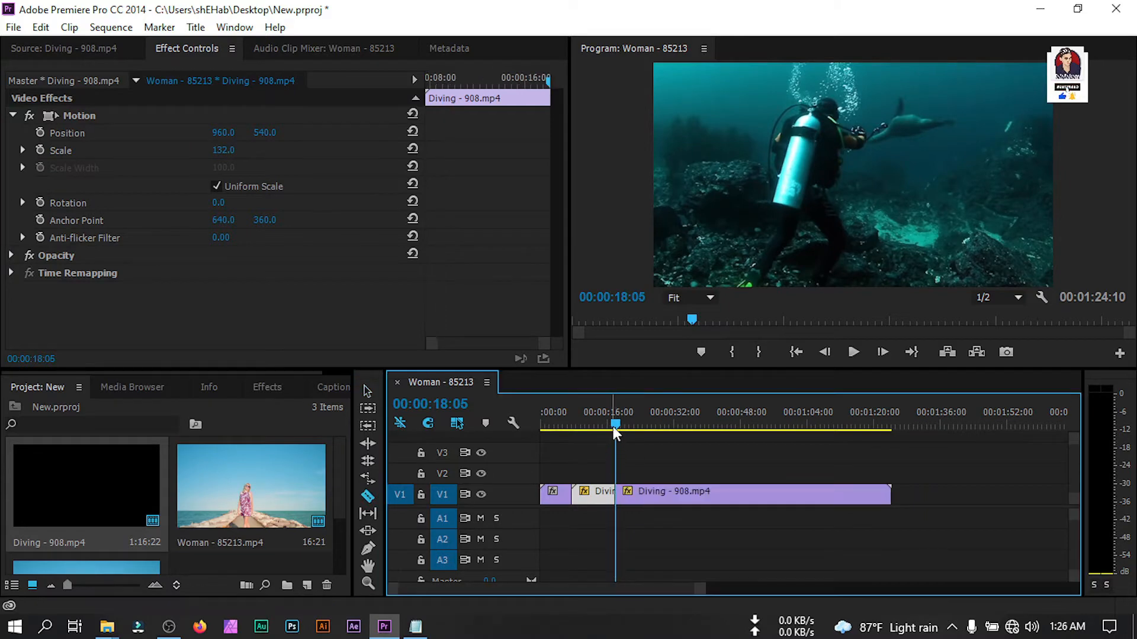
Split the Diving clip on track V1 at 00:00:38:23 and delete the Diving piece that directly follows the Woman clip.
left_click_drag(613, 426, 701, 424)
left_click(703, 492)
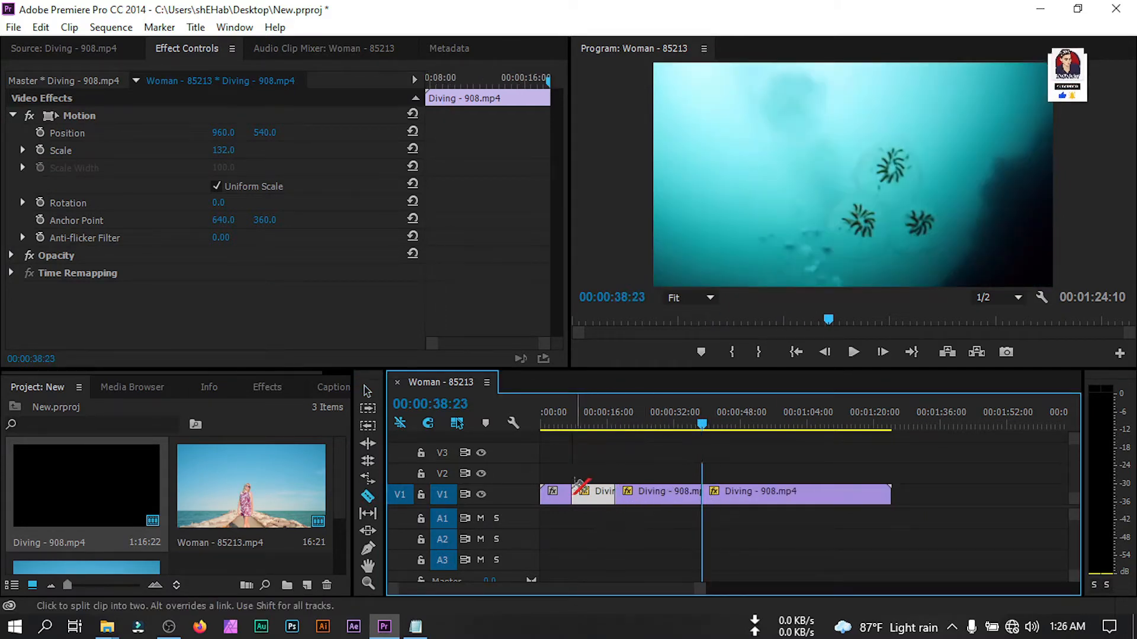
left_click(367, 391)
left_click(588, 494)
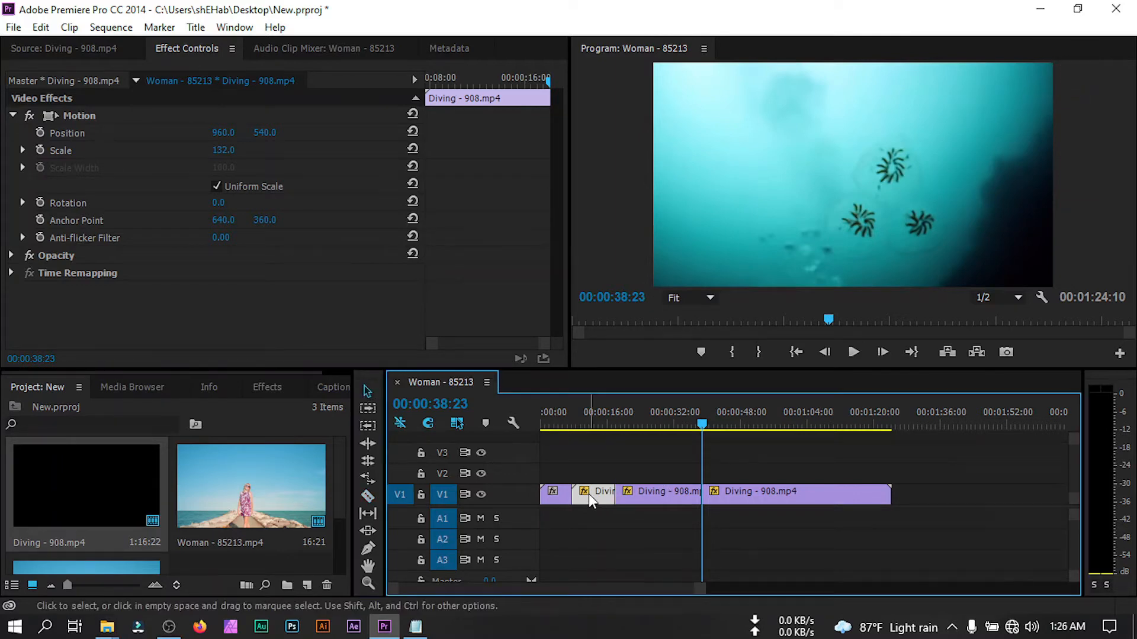
key("Delete")
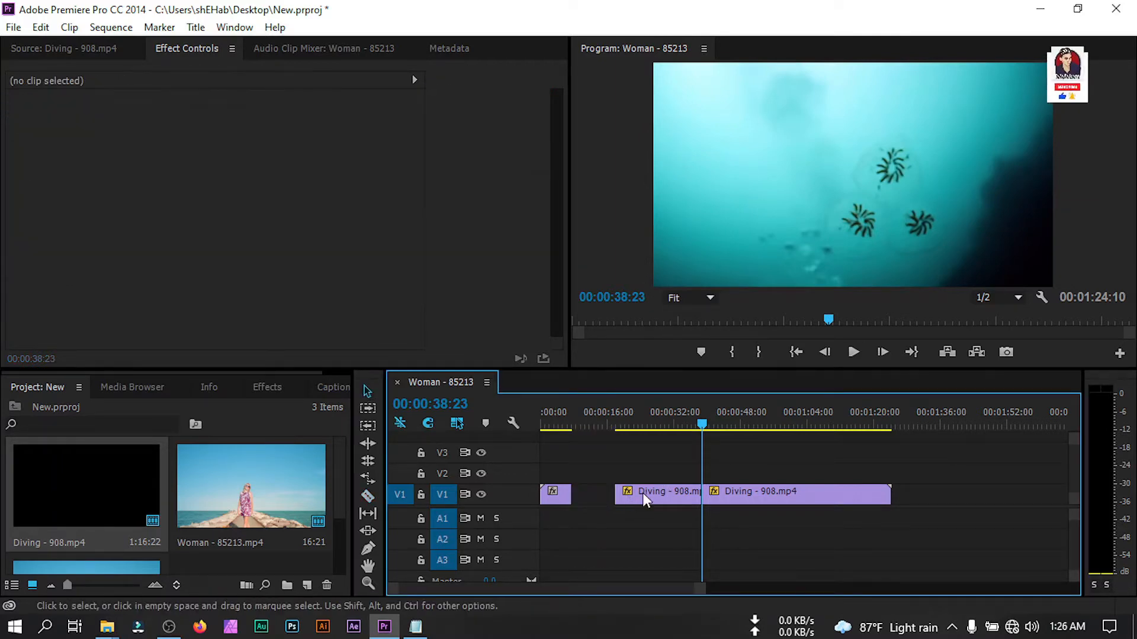
Delete the last Diving piece after 00:00:38:23 and close the gap between the Woman clip and the remaining Diving piece.
left_click(752, 495)
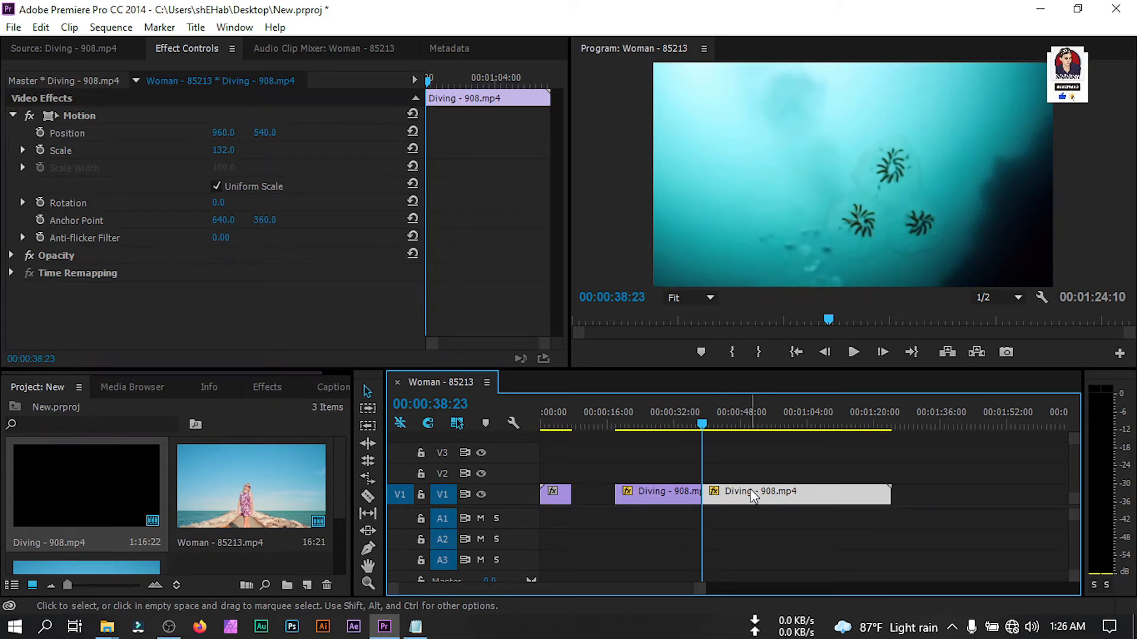
key("Delete")
left_click(594, 496)
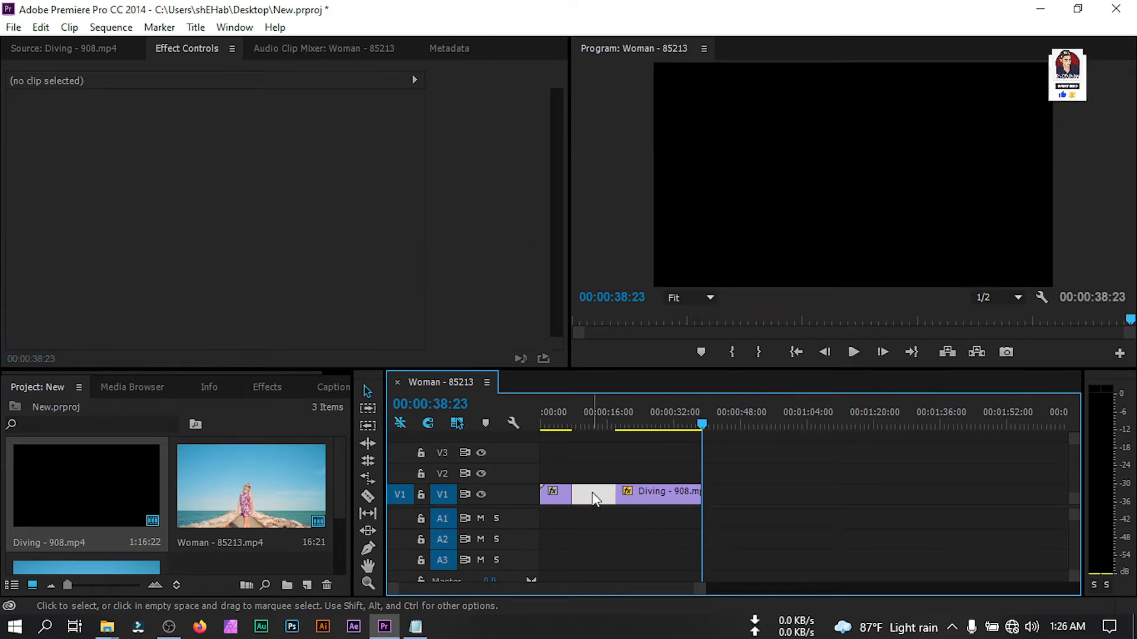
key("Delete")
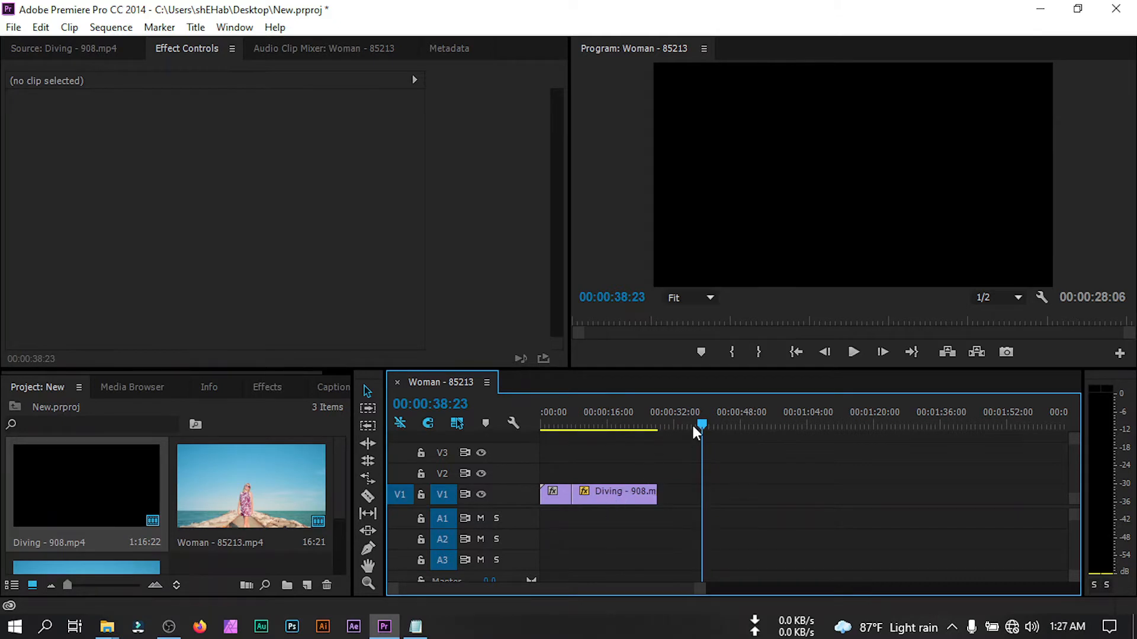
Play back the Woman part of the trimmed sequence from about 00:00:05:00.
left_click_drag(691, 423, 603, 473)
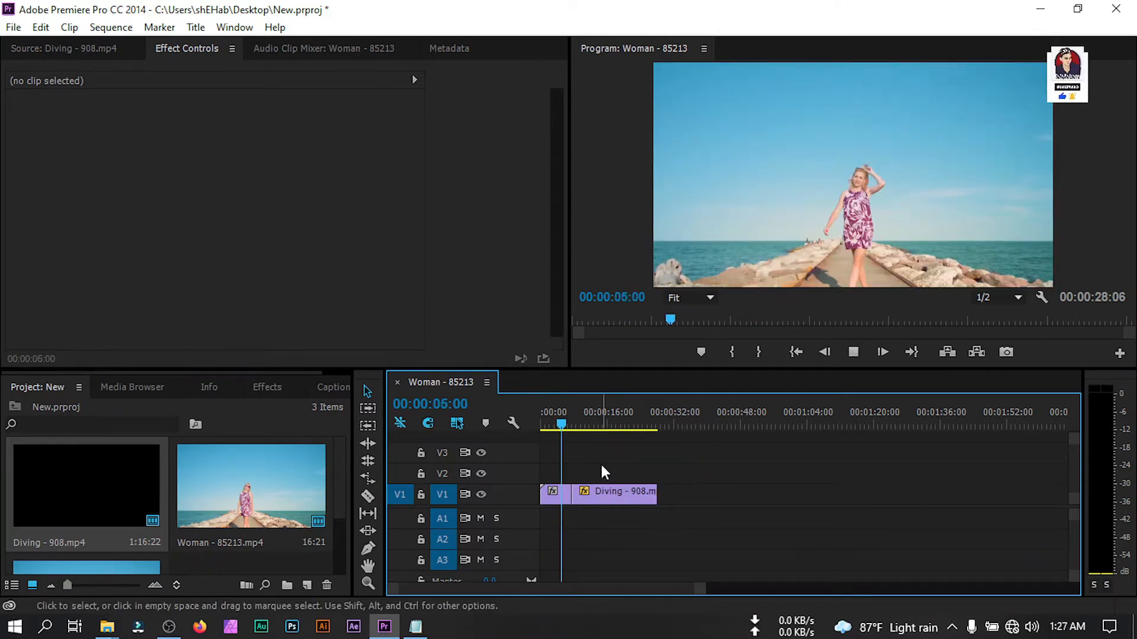
key("space")
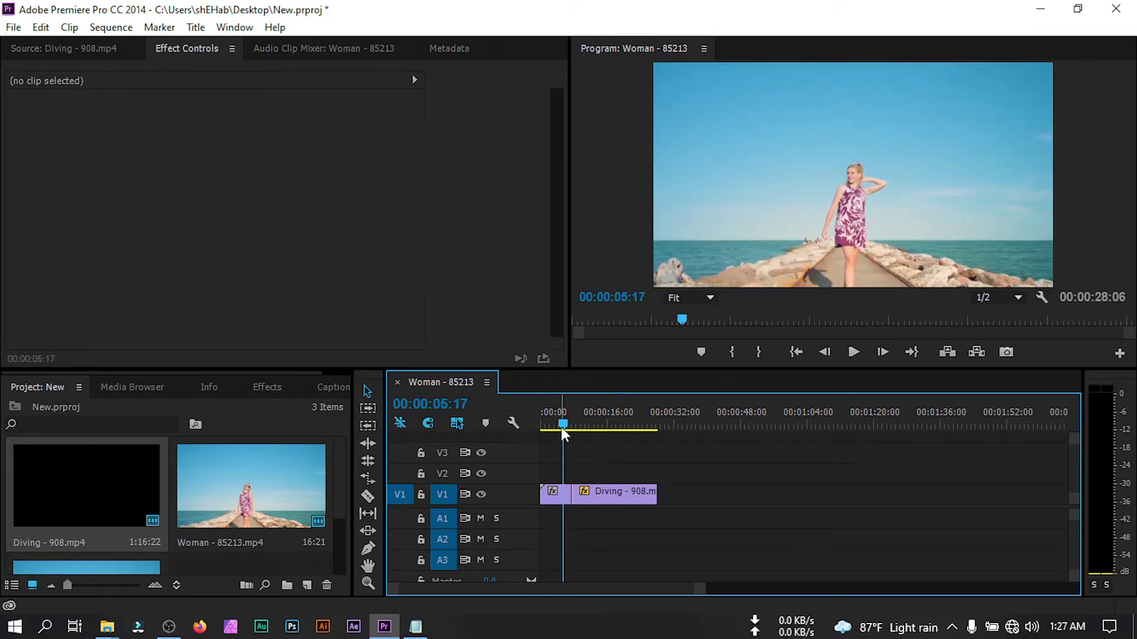
left_click_drag(561, 427, 562, 432)
Apply the Iris Box video transition to the cut between the Woman and Diving clips on track V1.
left_click(267, 387)
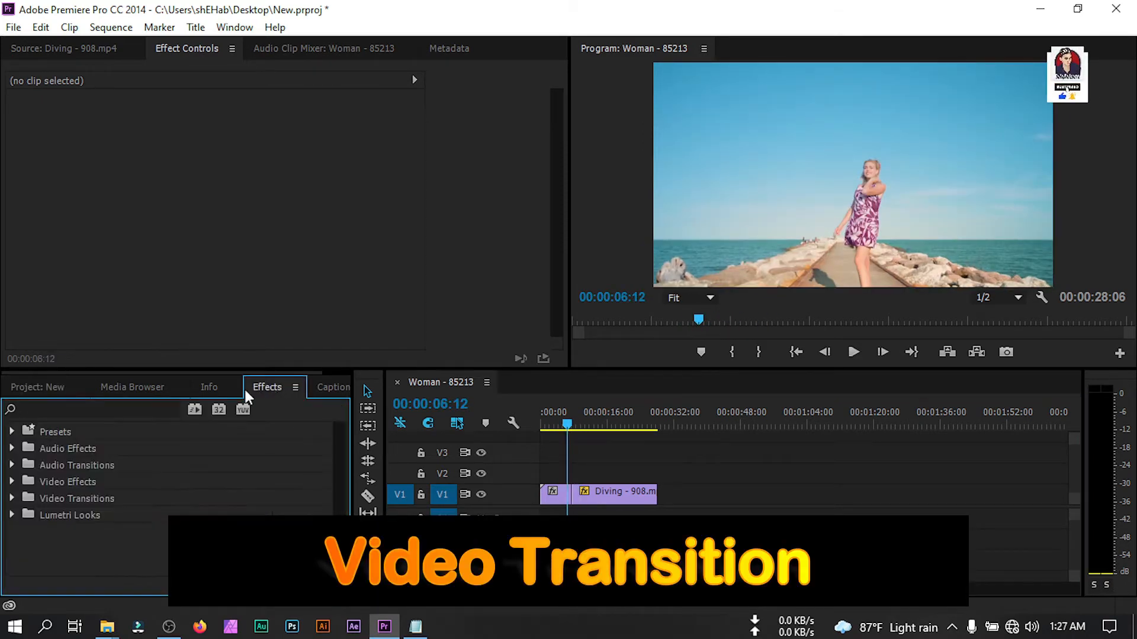
left_click(11, 498)
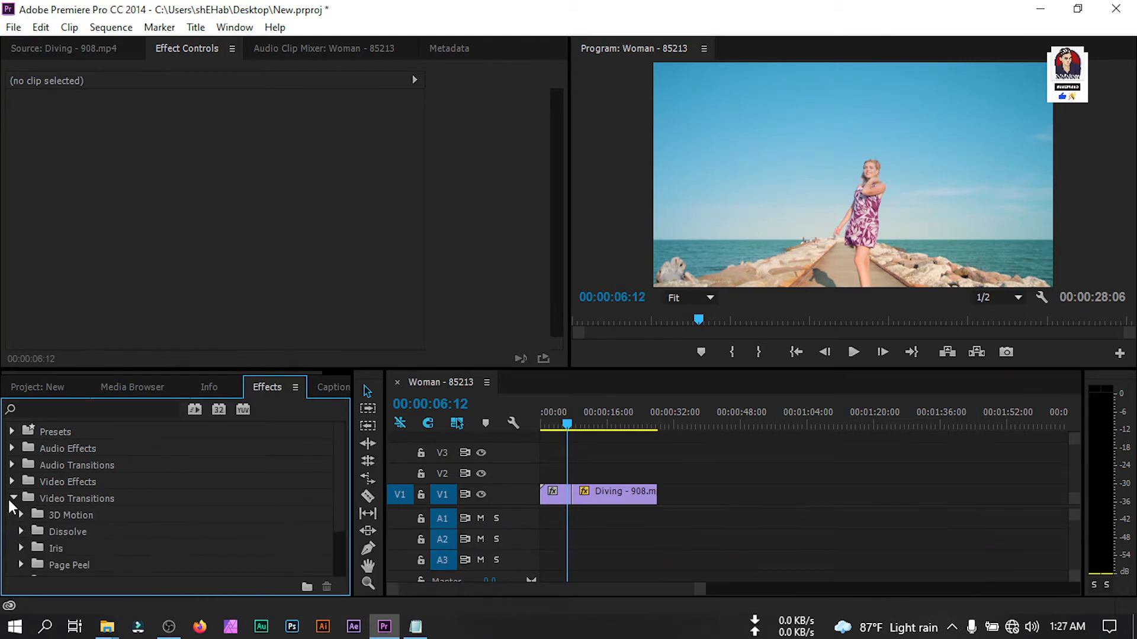
scroll(105, 530, "down", 3)
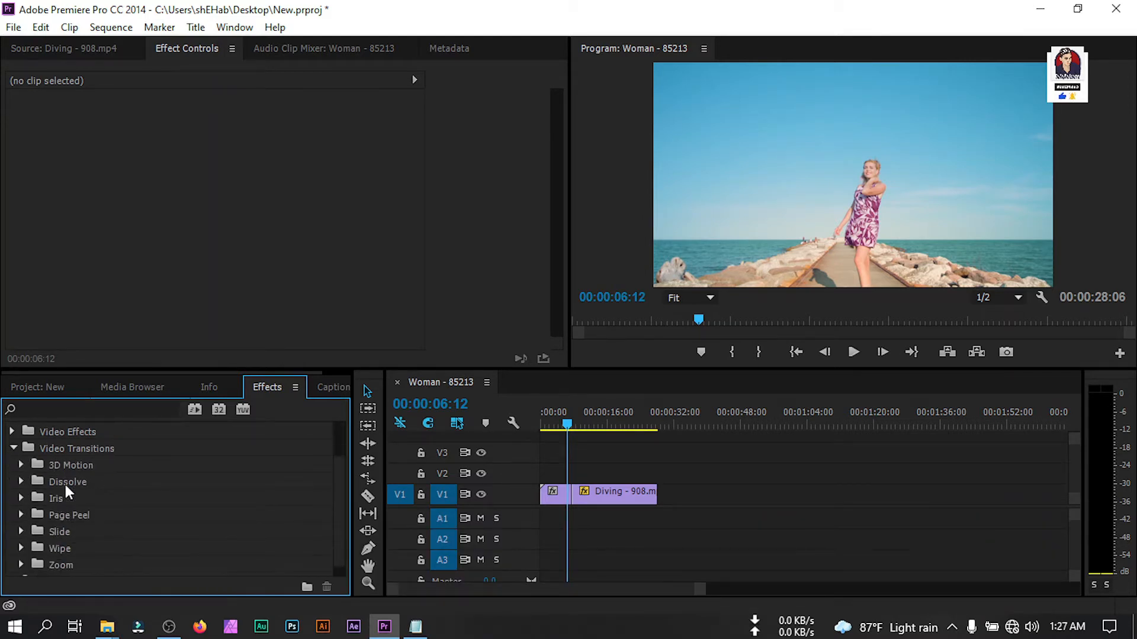
scroll(73, 527, "down", 1)
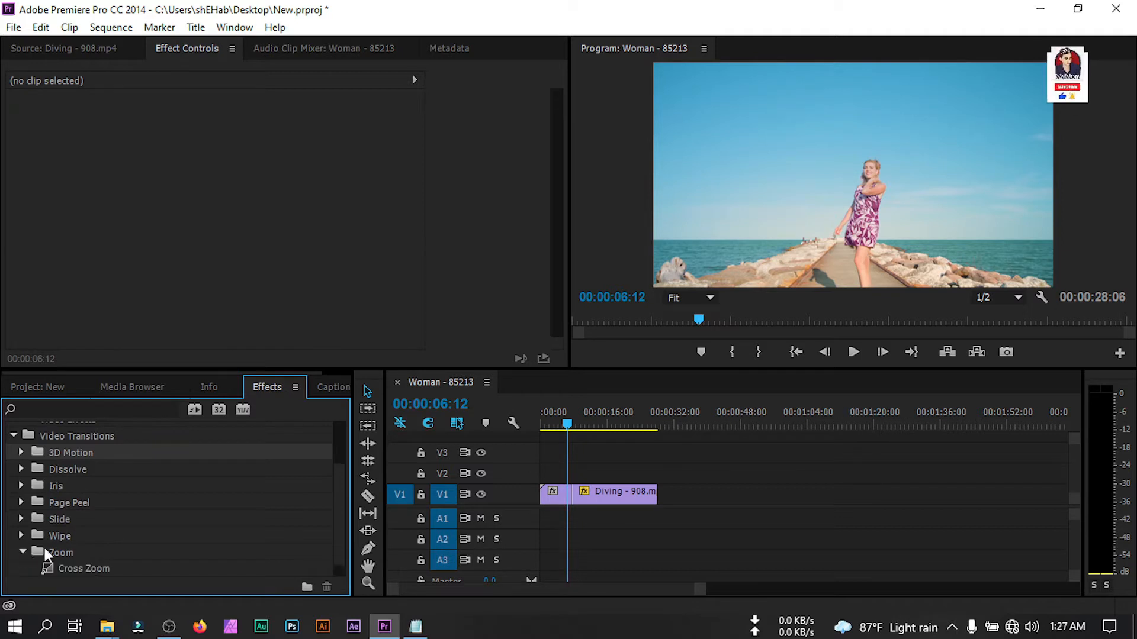
left_click(20, 485)
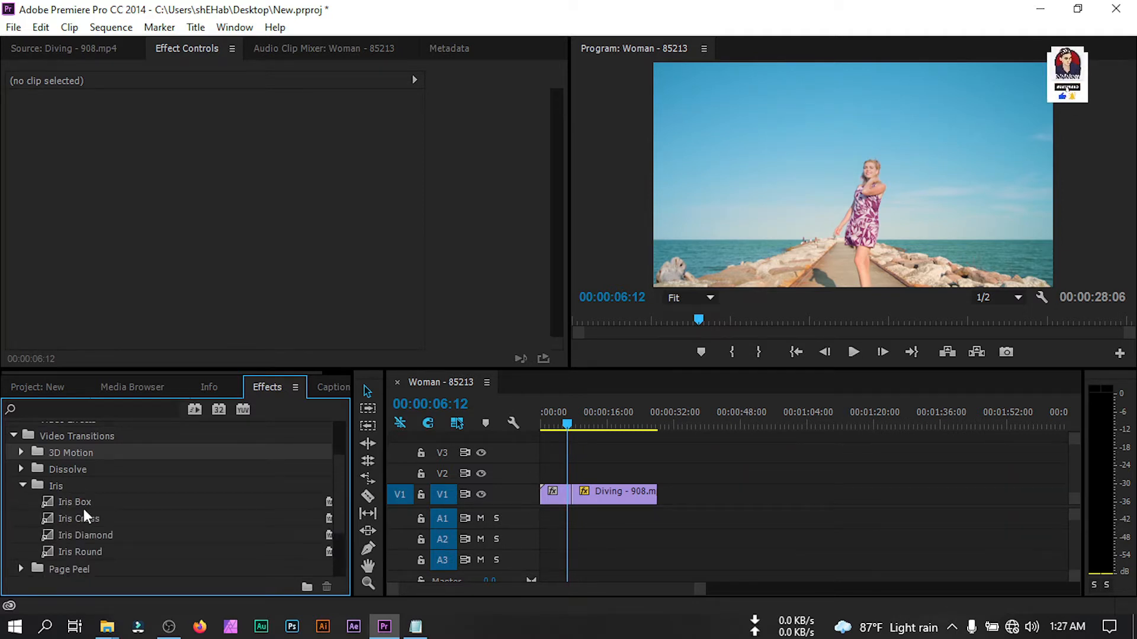
left_click(61, 508)
left_click_drag(78, 504, 574, 497)
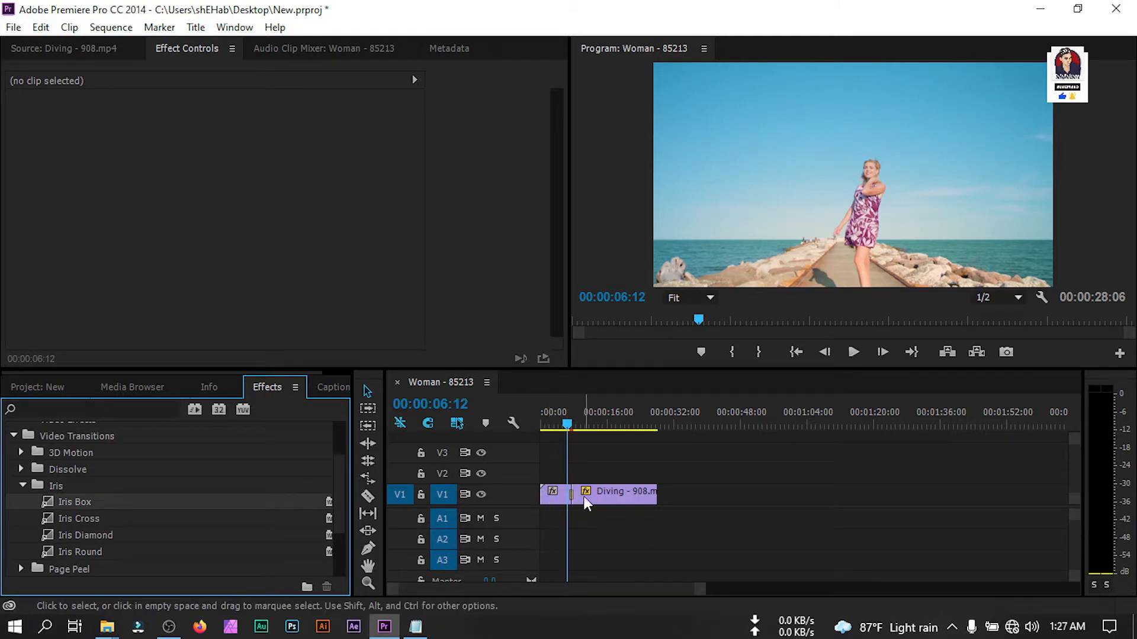
Preview the Iris Box transition by playing across the cut, and remove it.
left_click_drag(710, 590, 624, 589)
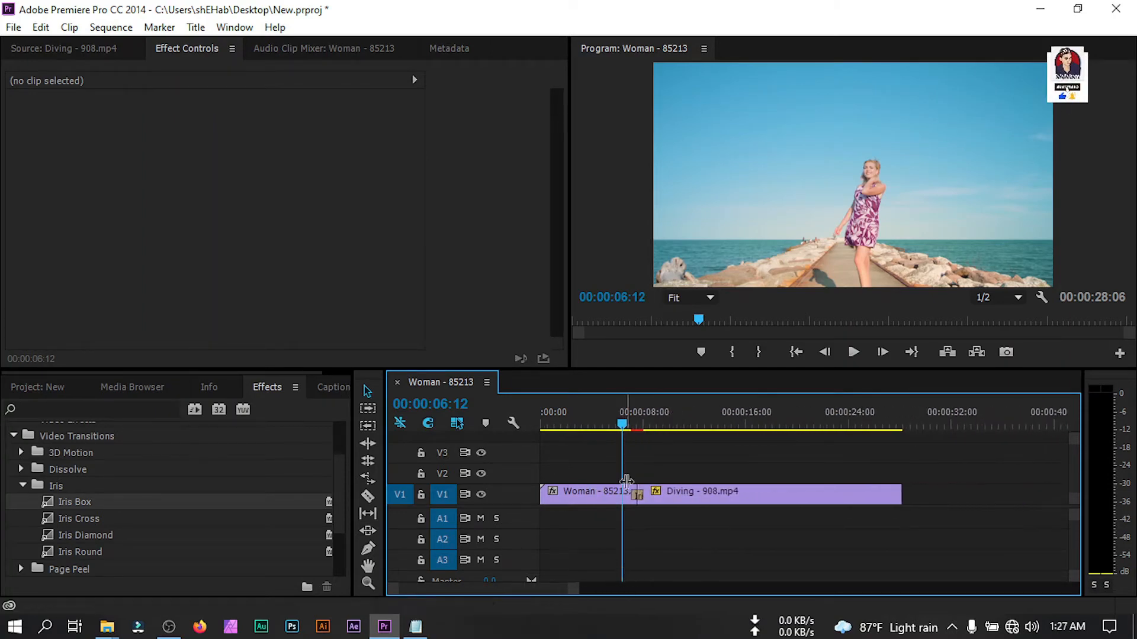
key("space")
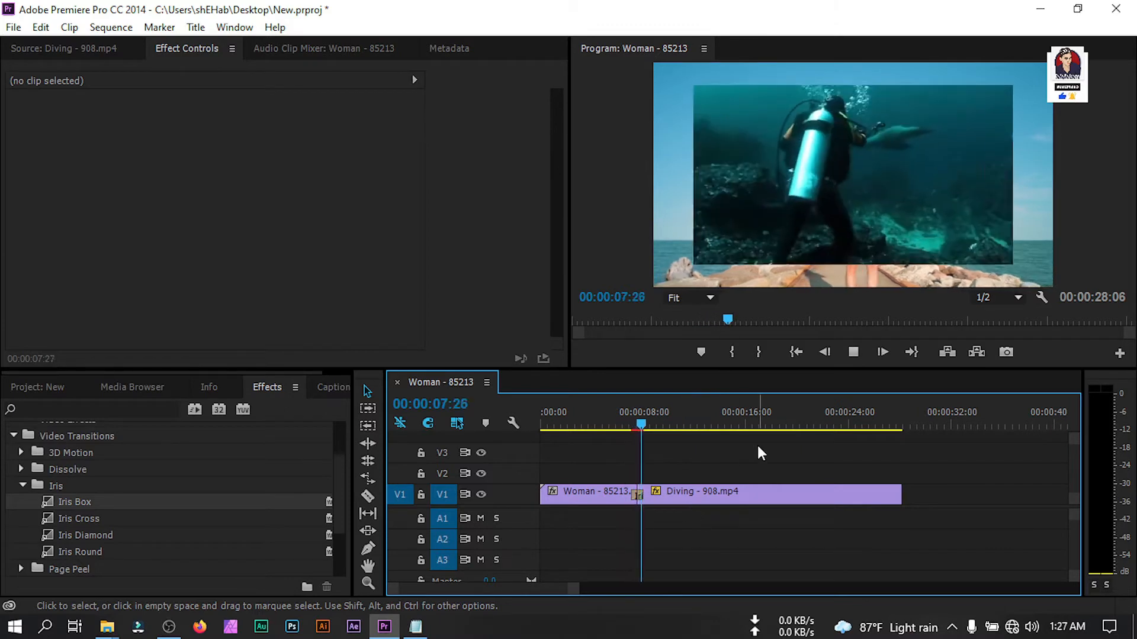
key("space")
left_click_drag(659, 425, 644, 428)
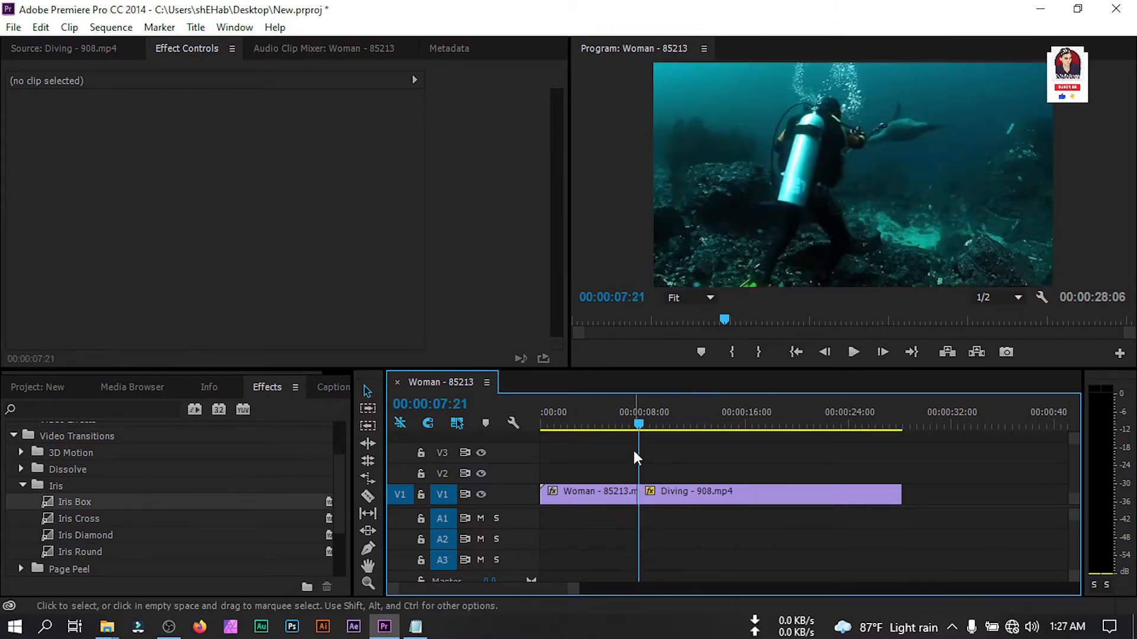
Apply the Cross Zoom video transition to the cut between the Woman and Diving clips on track V1.
scroll(84, 513, "down", 5)
left_click(71, 553)
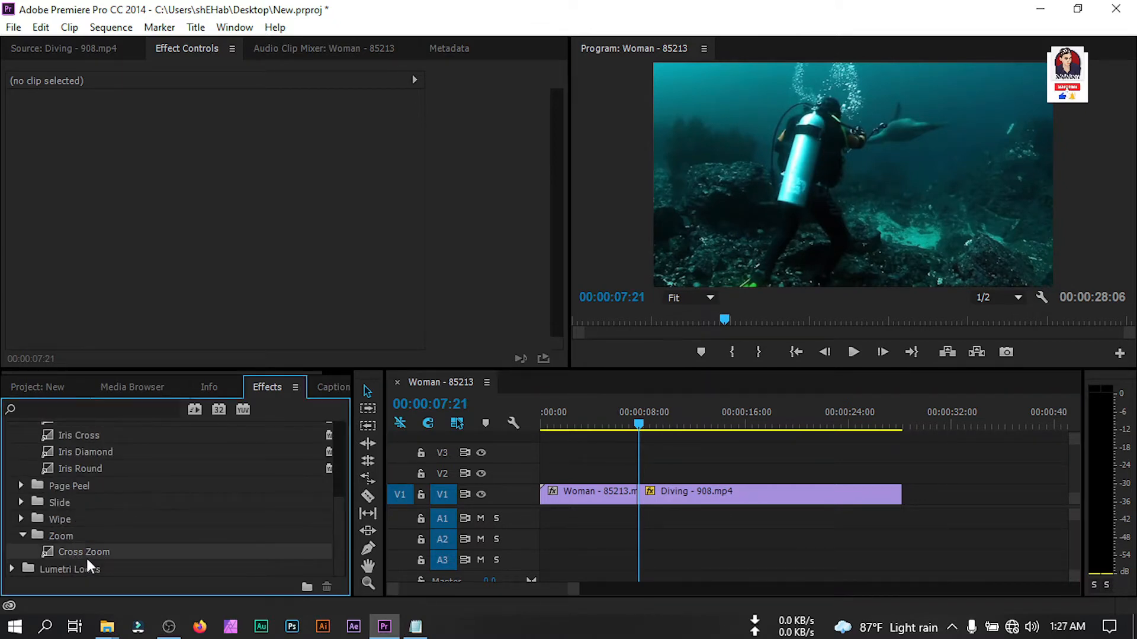
left_click_drag(87, 557, 639, 495)
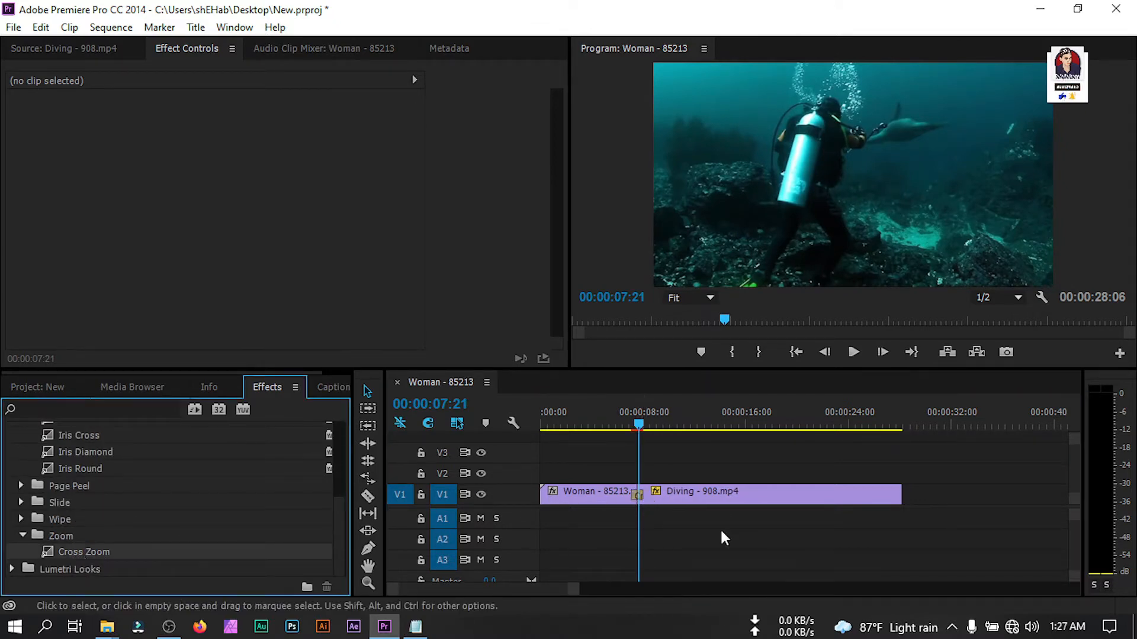
Play the sequence across the cut twice to preview the Cross Zoom transition.
left_click_drag(638, 427, 623, 425)
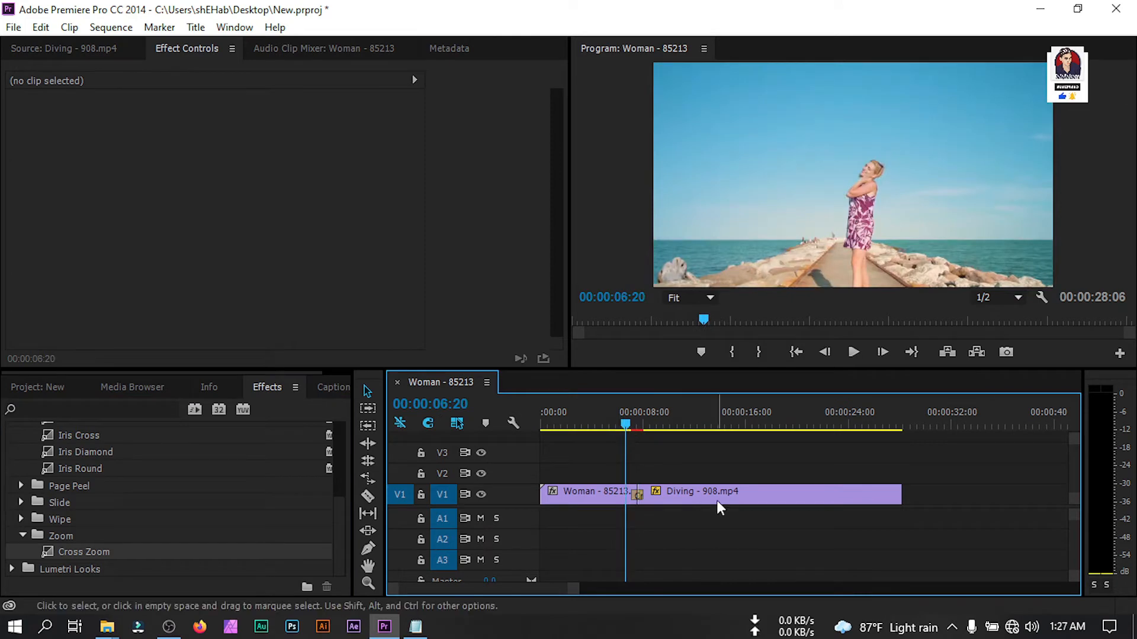
key("space")
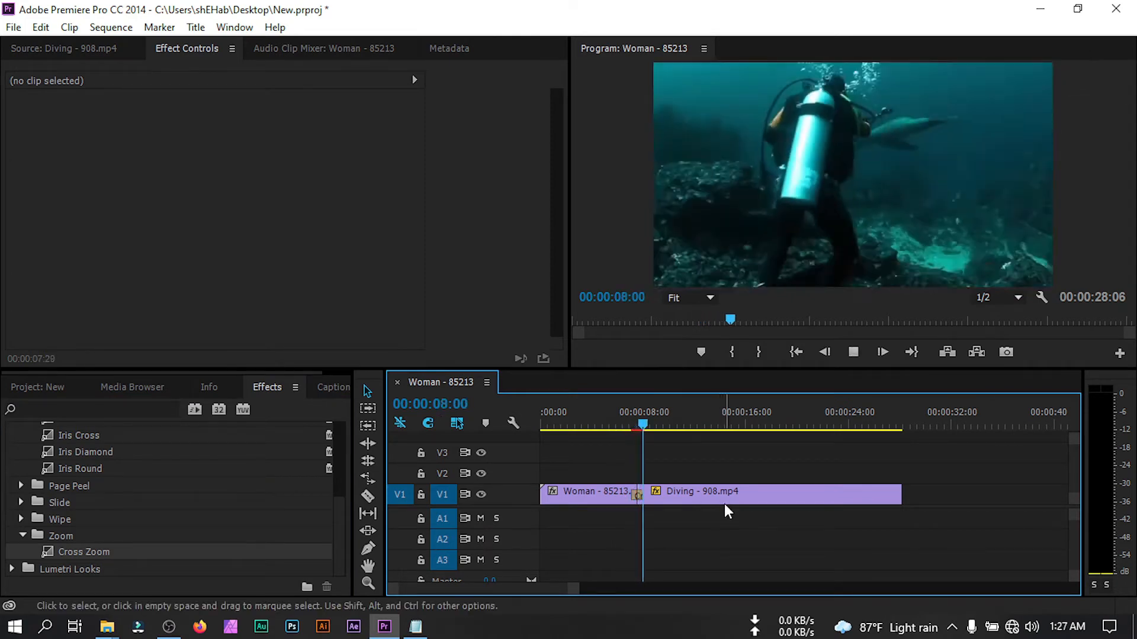
key("space")
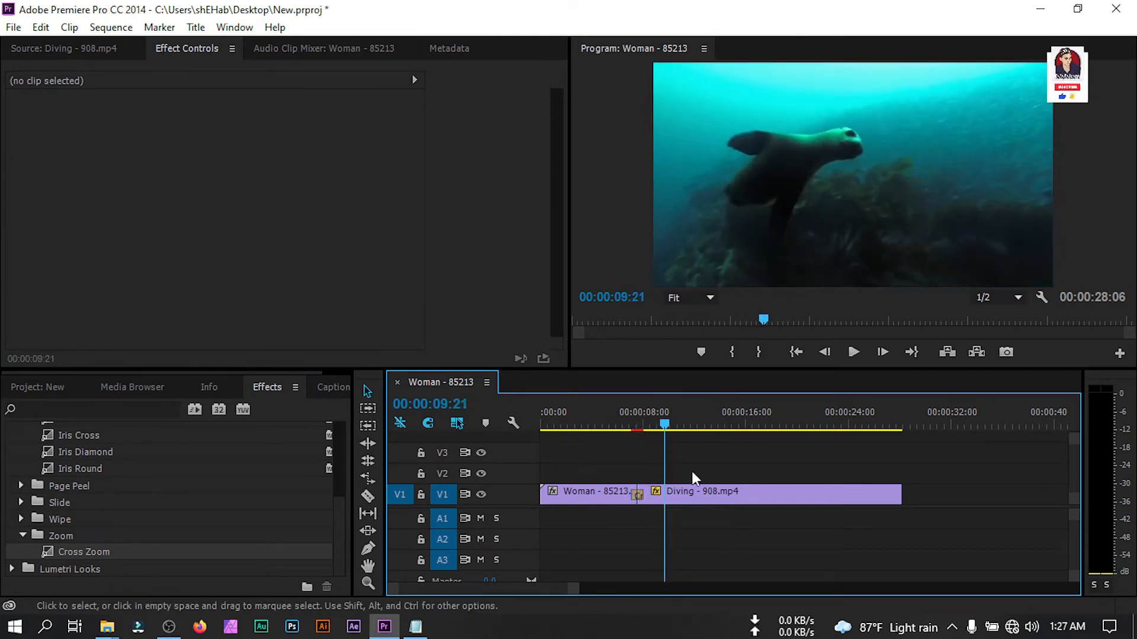
left_click_drag(663, 422, 627, 433)
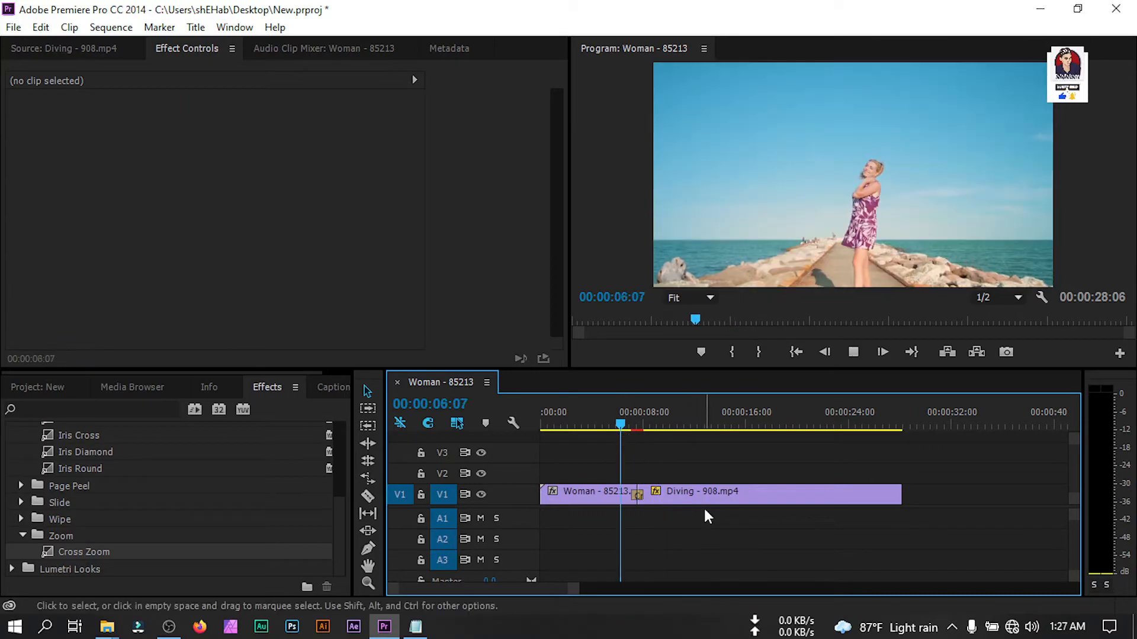
key("space")
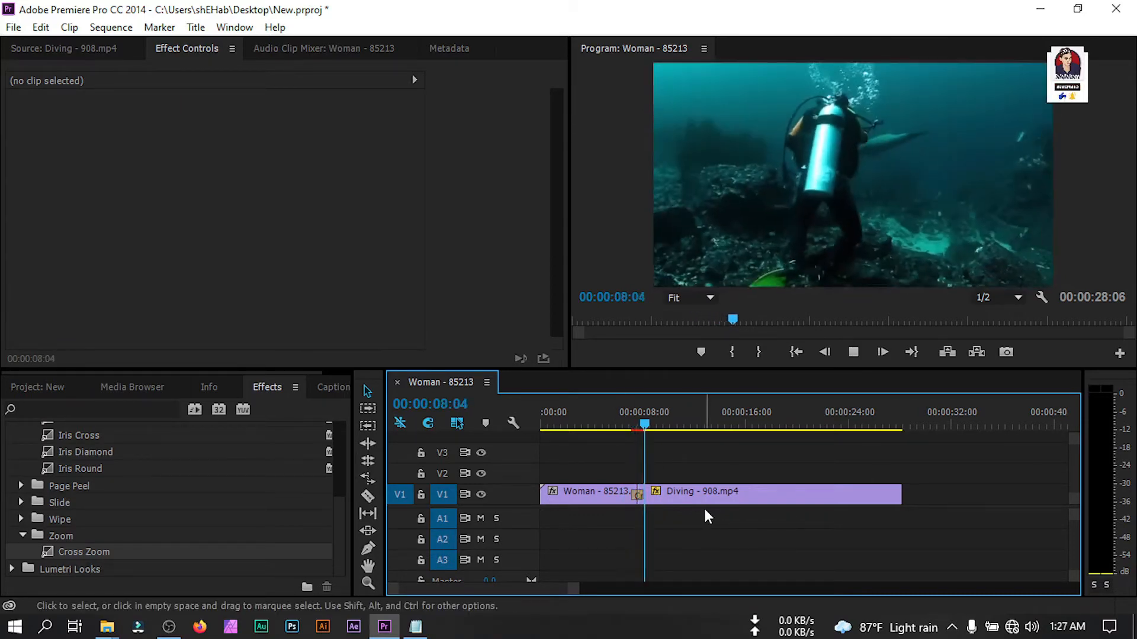
key("space")
Move the playhead to 00:00:09:27 and create a new title named Title with the default 1920 x 1080 video settings.
left_click(622, 429)
left_click_drag(622, 429, 669, 432)
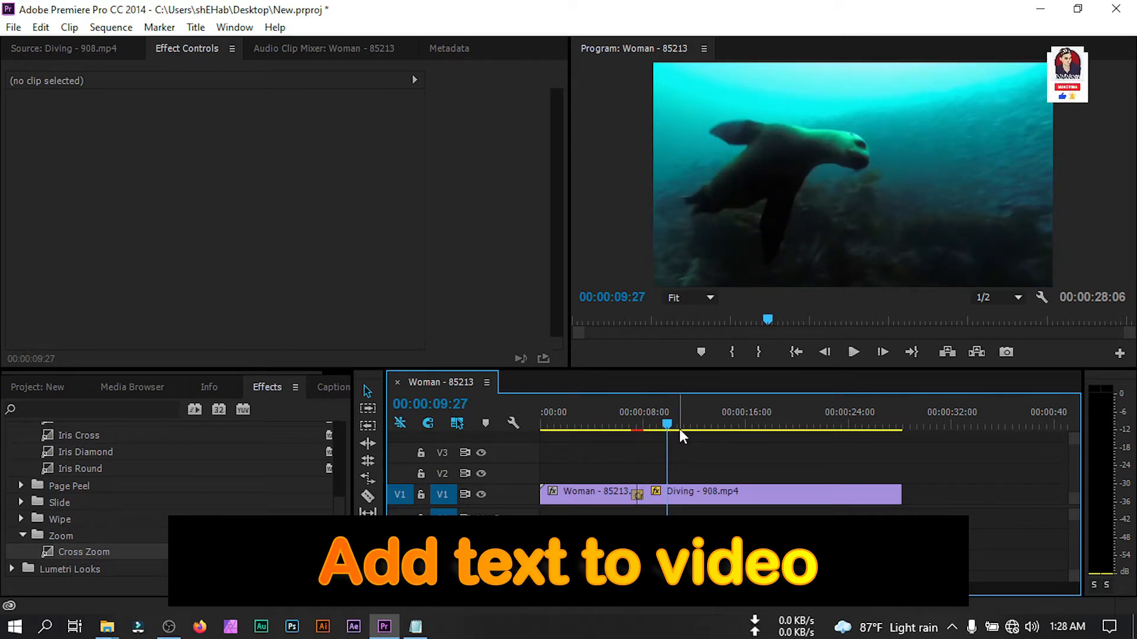
left_click(45, 388)
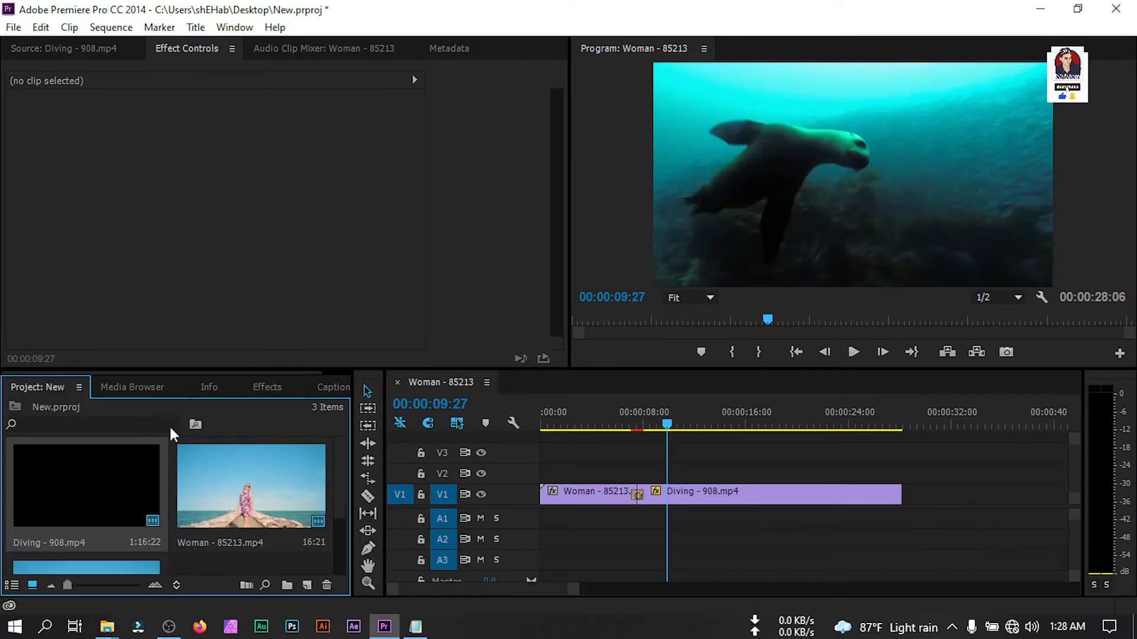
left_click(307, 586)
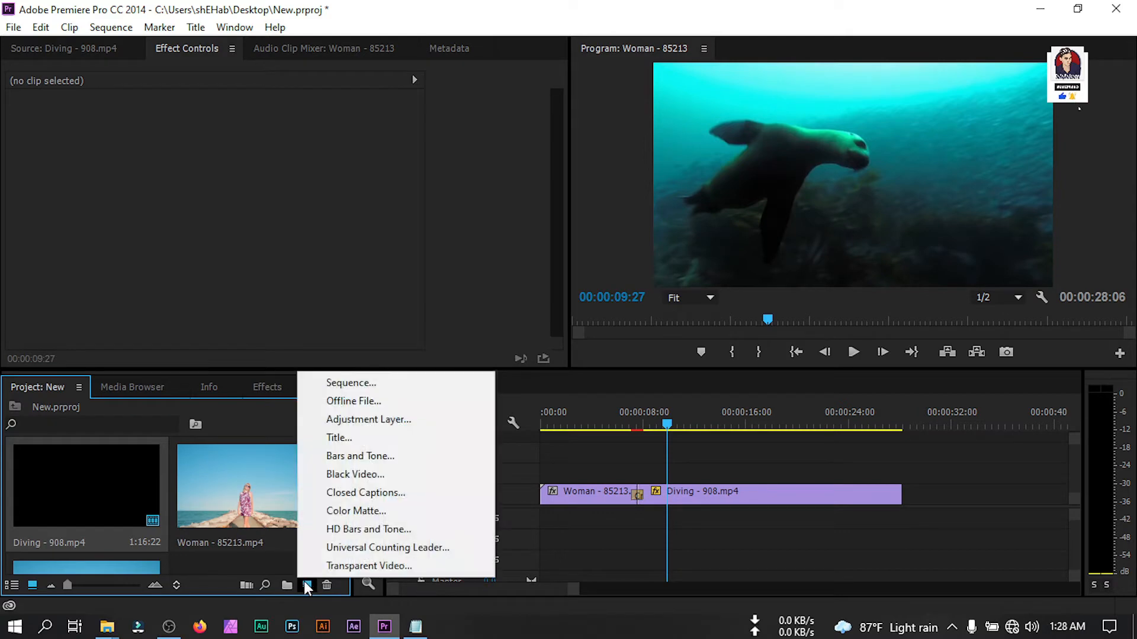
left_click(357, 443)
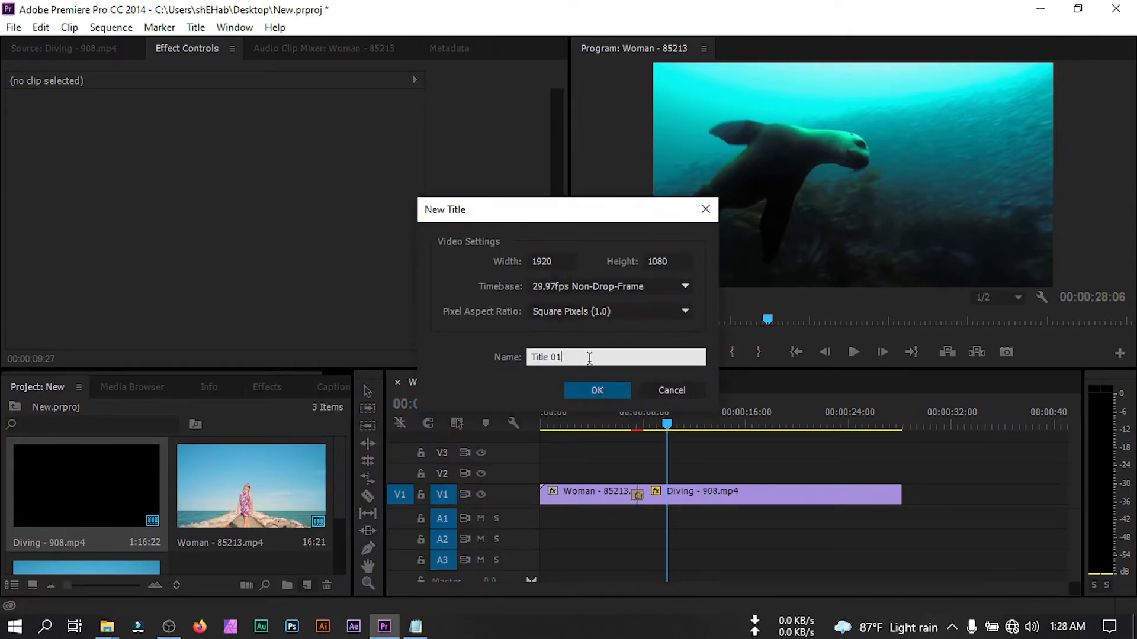
left_click_drag(589, 358, 521, 365)
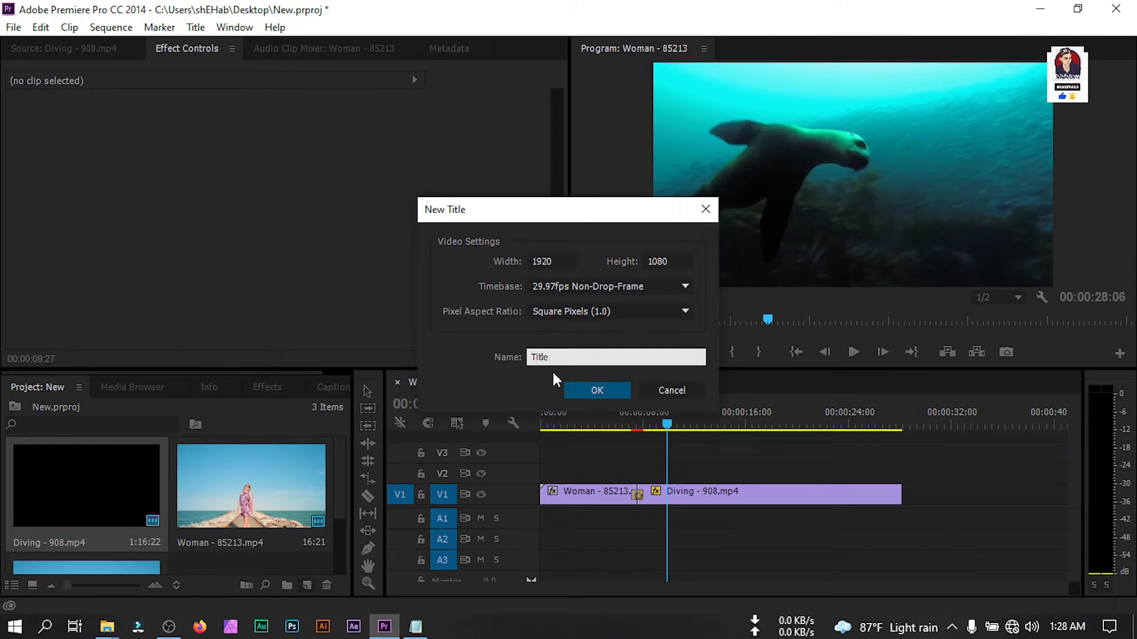
left_click(597, 391)
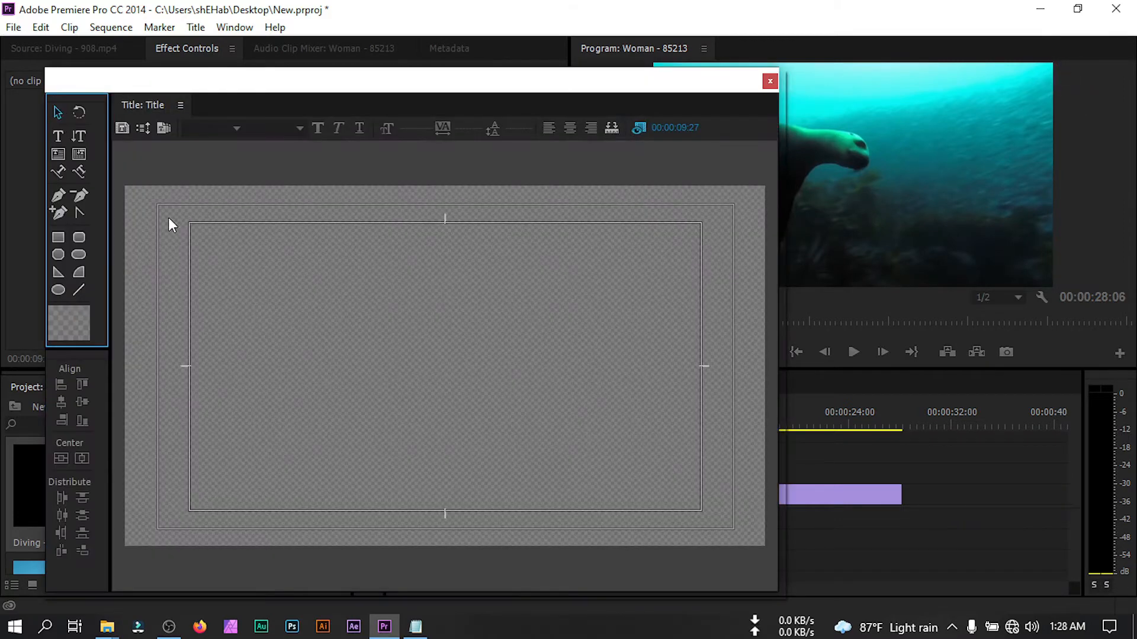
Add the text SUBSCRIBE to the title near the middle of the frame with the Type tool.
left_click(58, 135)
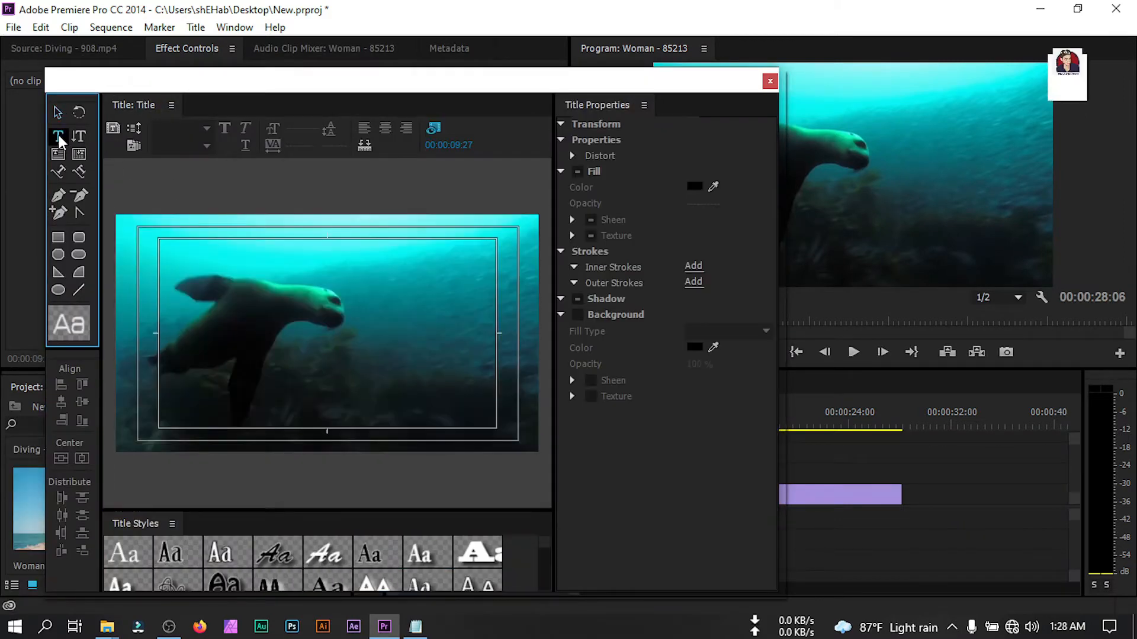
left_click(249, 352)
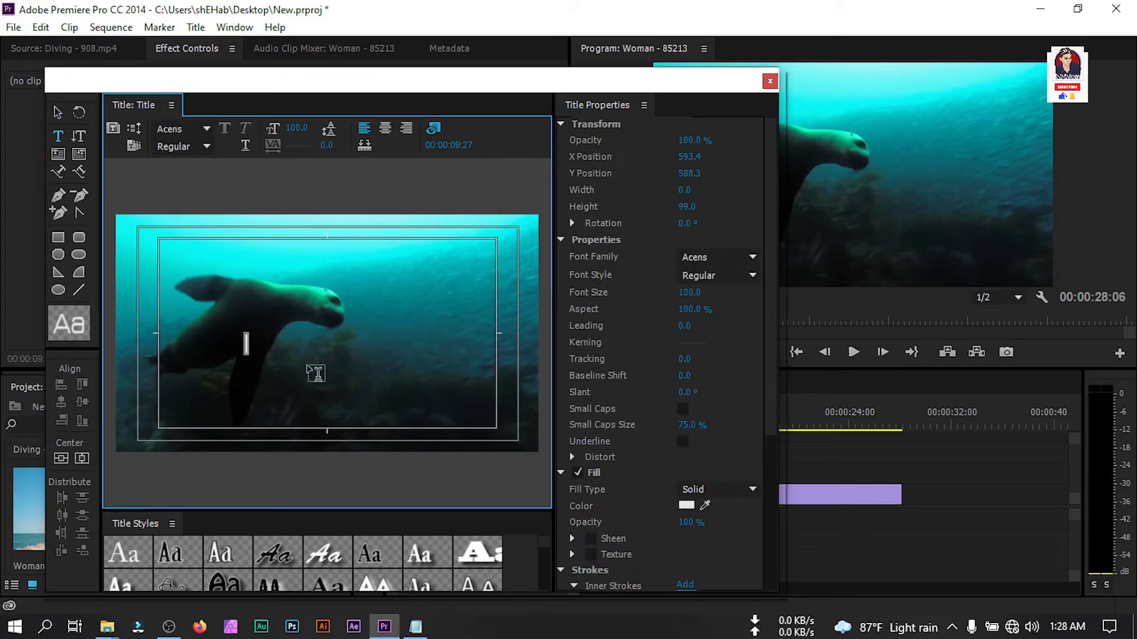
type("SUBSCRIBE")
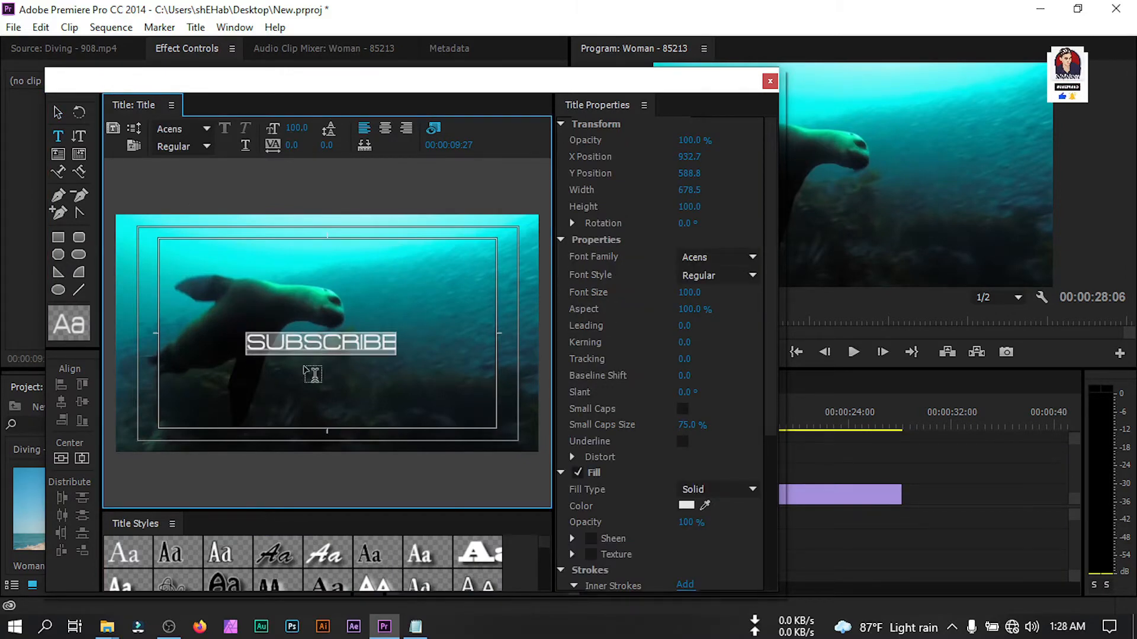
Set the SUBSCRIBE text's font to Arial with the Regular style.
left_click(206, 129)
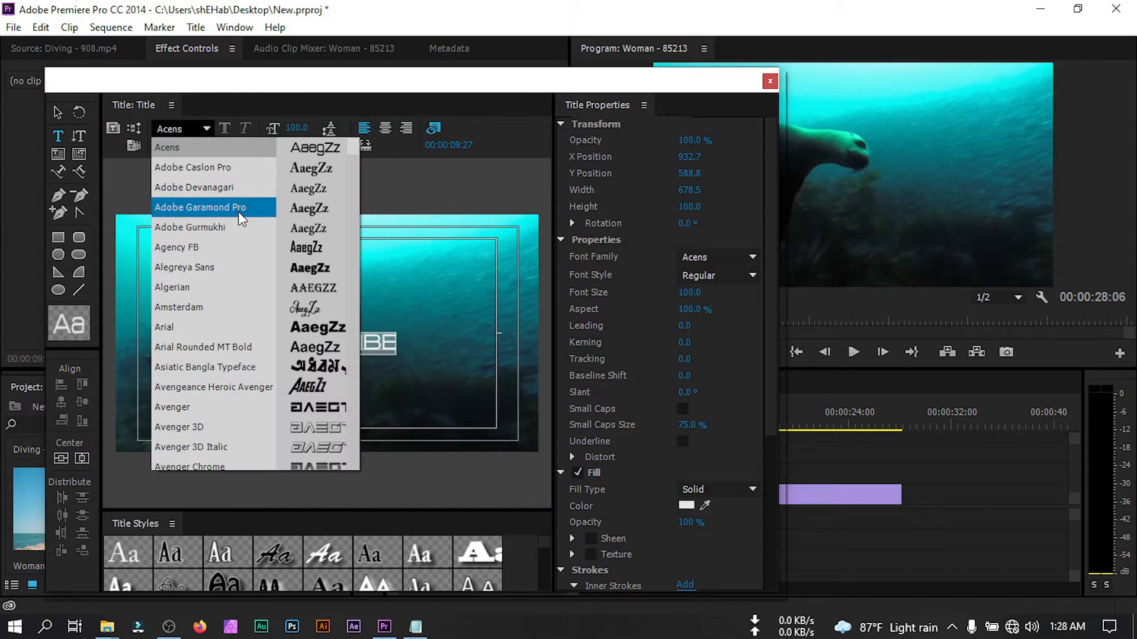
left_click(261, 328)
left_click(206, 146)
left_click(184, 326)
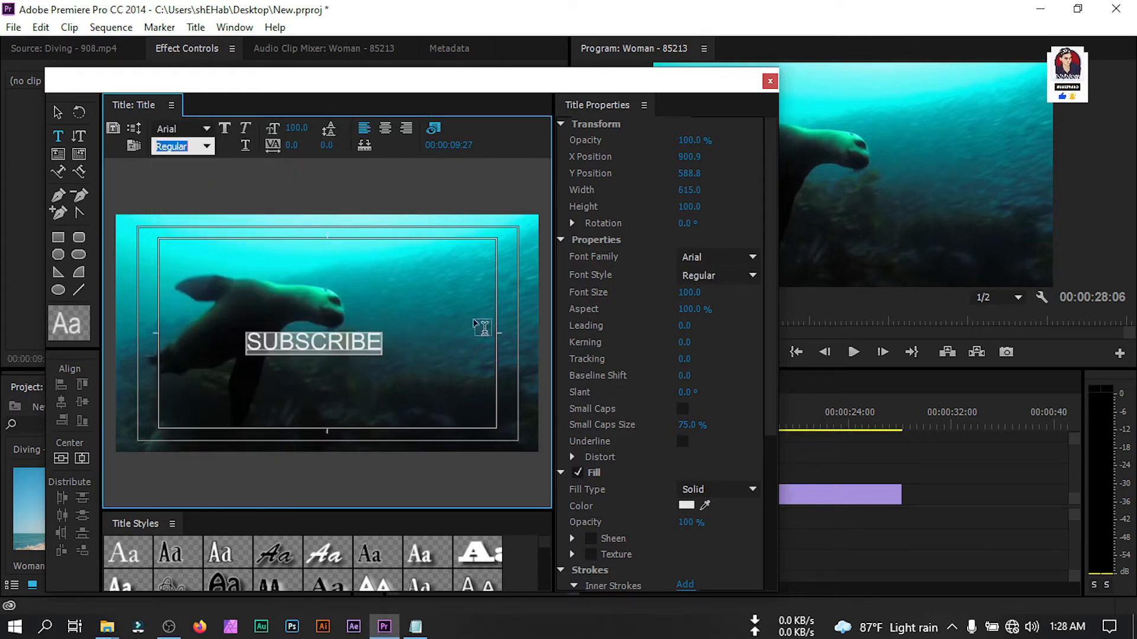
Set the SUBSCRIBE text's fill color to white, FFFFFF.
left_click(684, 507)
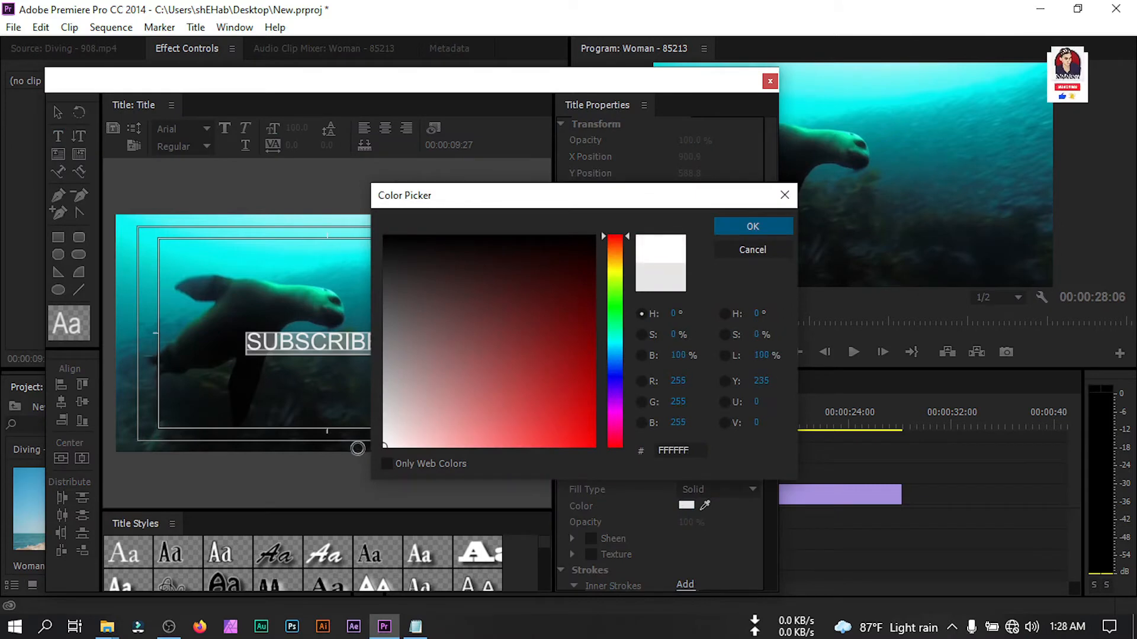
left_click(740, 250)
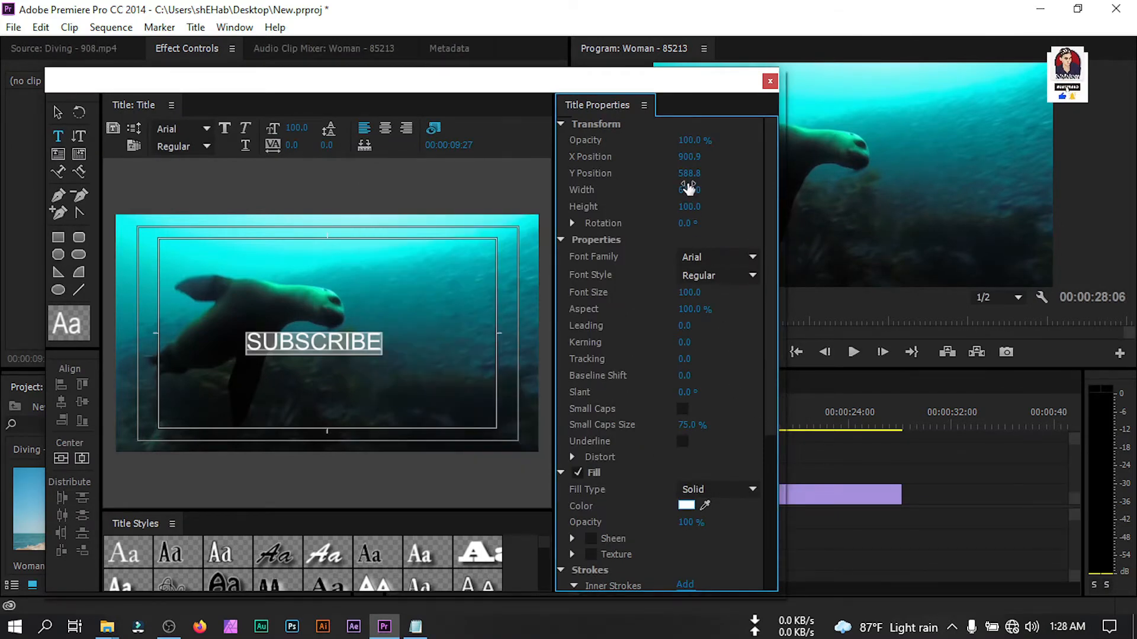
left_click_drag(681, 140, 717, 157)
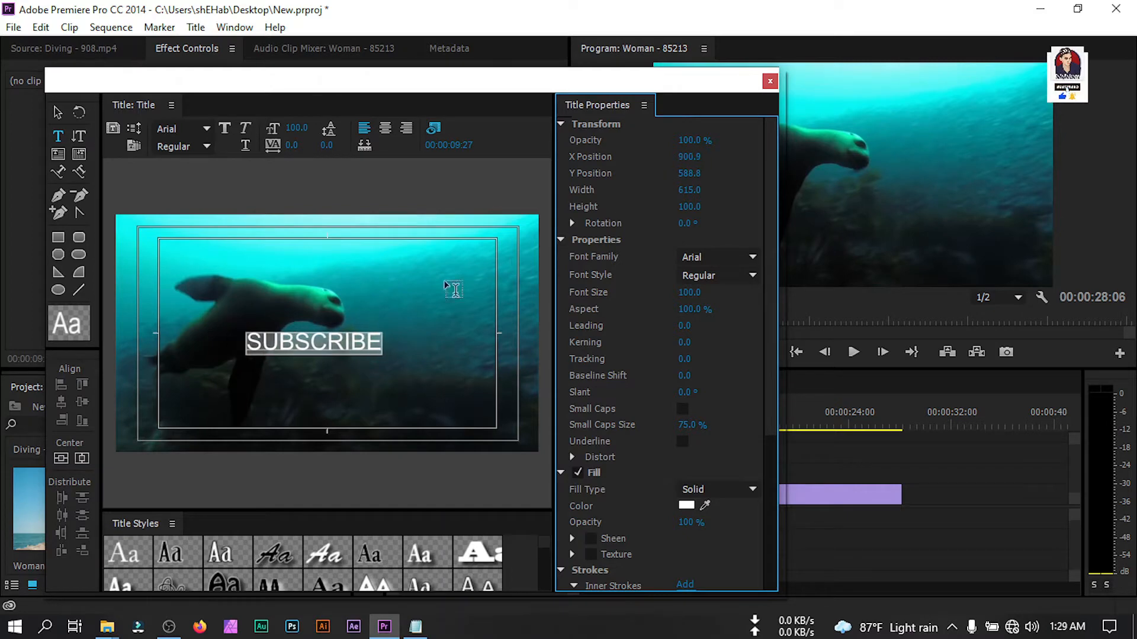
Move the SUBSCRIBE text to the lower-left corner of the inner safe area and close the title editor.
left_click(57, 113)
left_click_drag(302, 347, 319, 402)
scroll(634, 467, "down", 2)
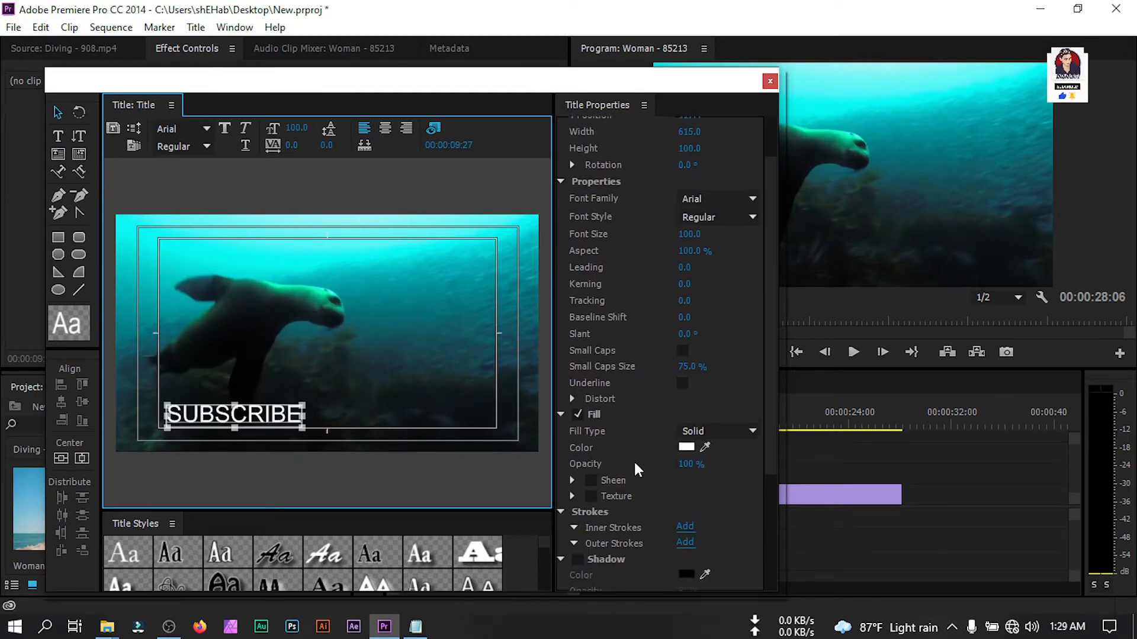
left_click(769, 81)
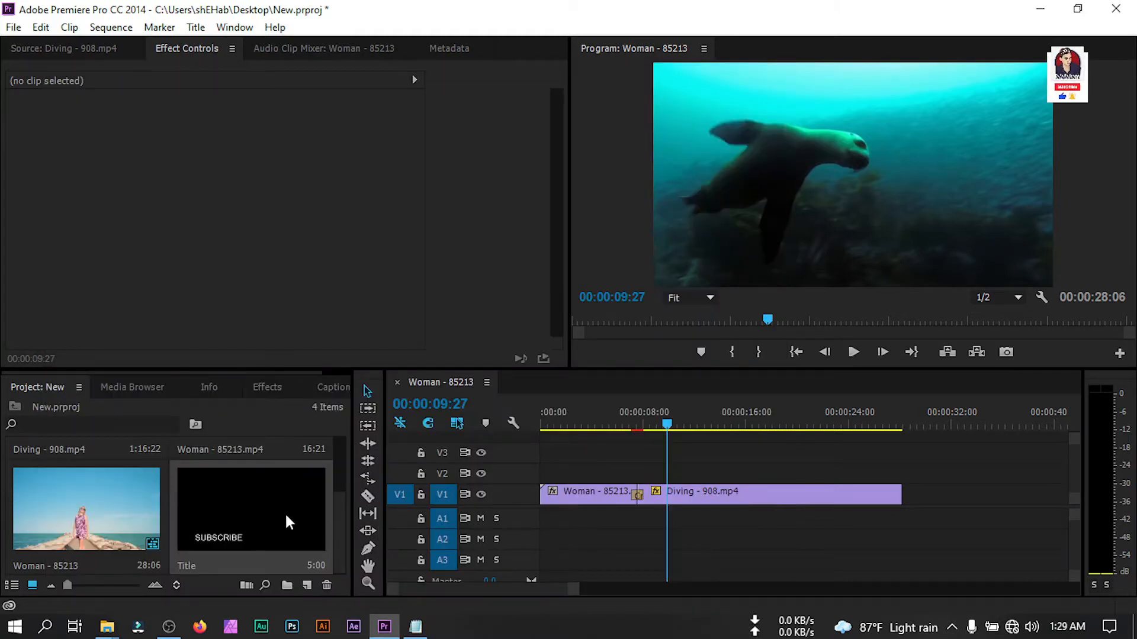
Place the Title clip on track V2 above Diving - 908.mp4, starting at 00:00:09:27.
left_click(260, 513)
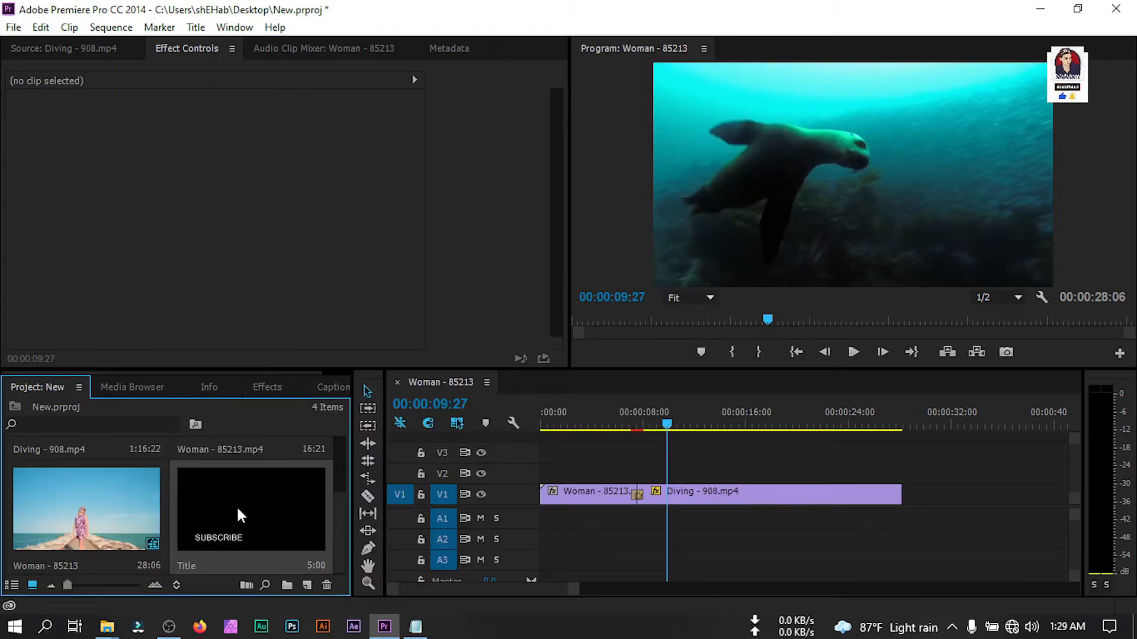
left_click_drag(237, 509, 666, 477)
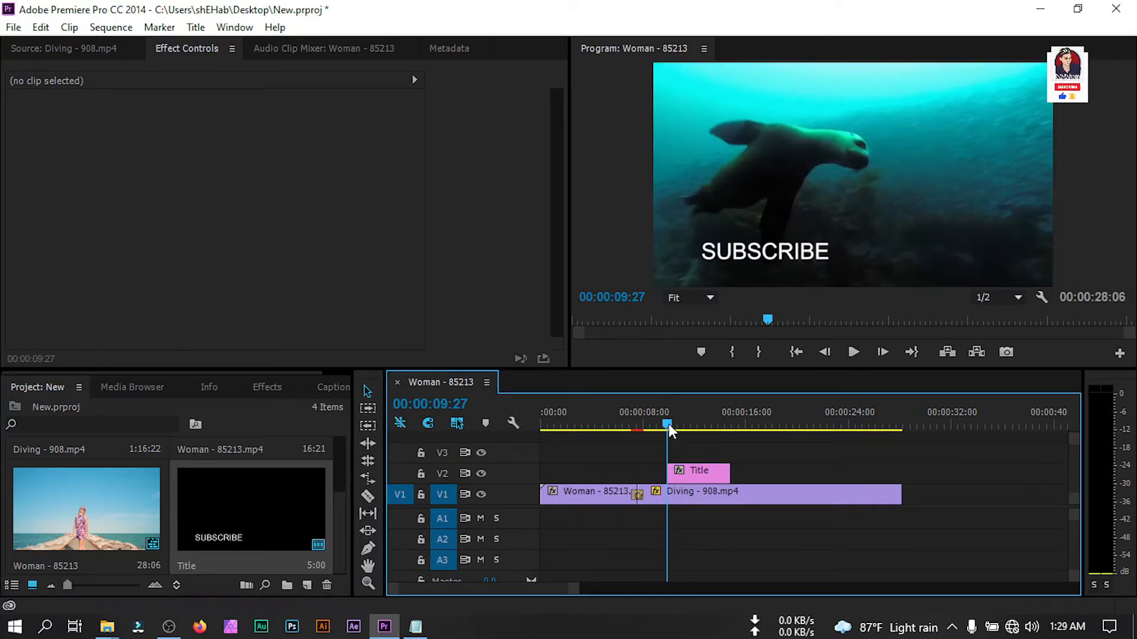
Select the Title clip and play the sequence from just before it to preview the text over the video.
left_click_drag(669, 424, 659, 425)
mouse_move(694, 471)
left_mouse_down()
mouse_move(706, 467)
mouse_move(610, 472)
mouse_move(694, 472)
left_mouse_up()
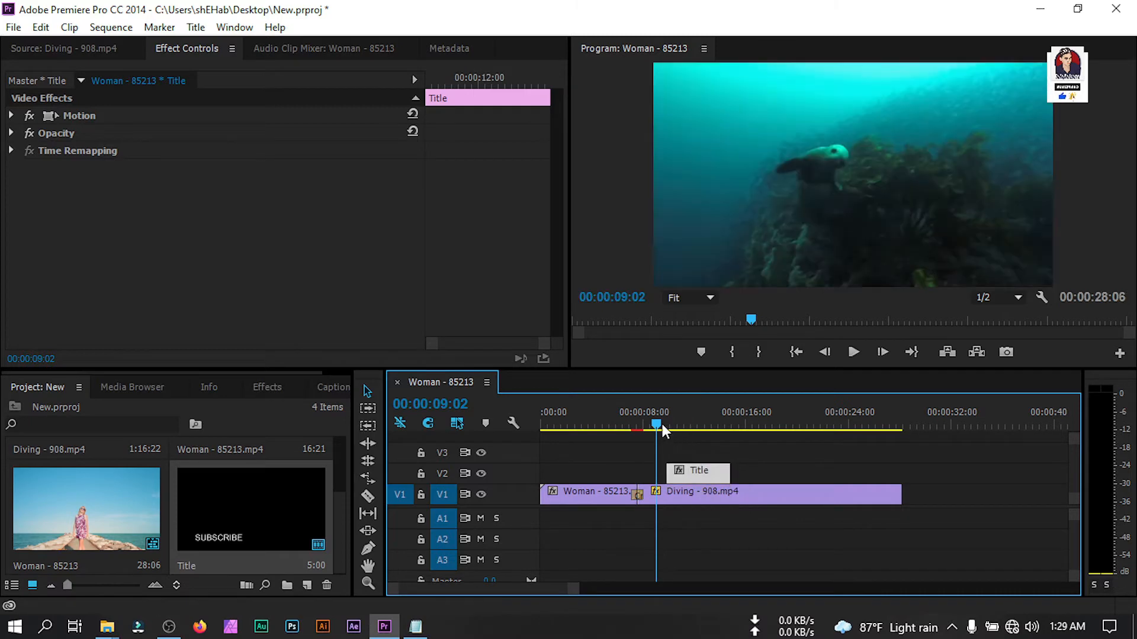
mouse_move(663, 427)
left_mouse_down()
mouse_move(686, 422)
mouse_move(665, 430)
left_mouse_up()
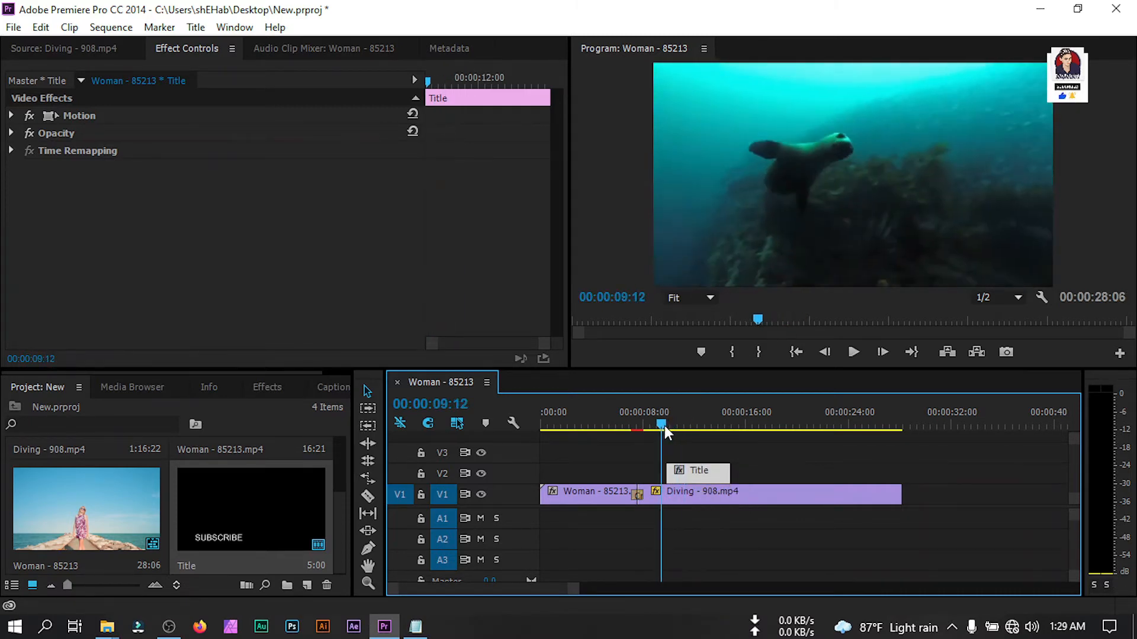
key("space")
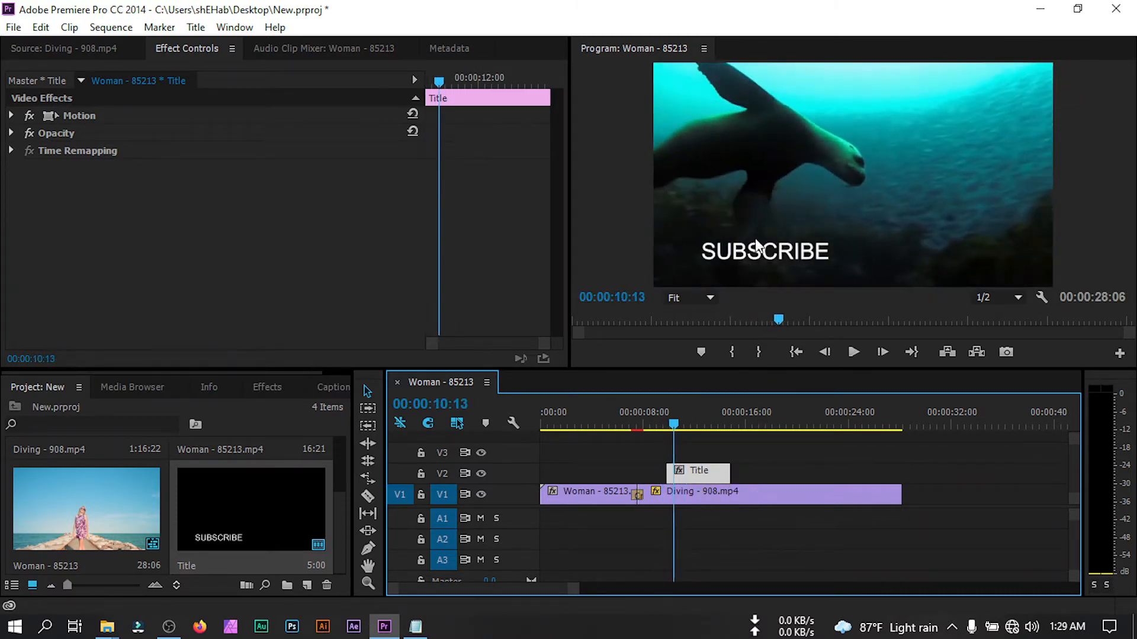
mouse_move(680, 423)
left_mouse_down()
mouse_move(661, 425)
mouse_move(671, 427)
left_mouse_up()
key("space")
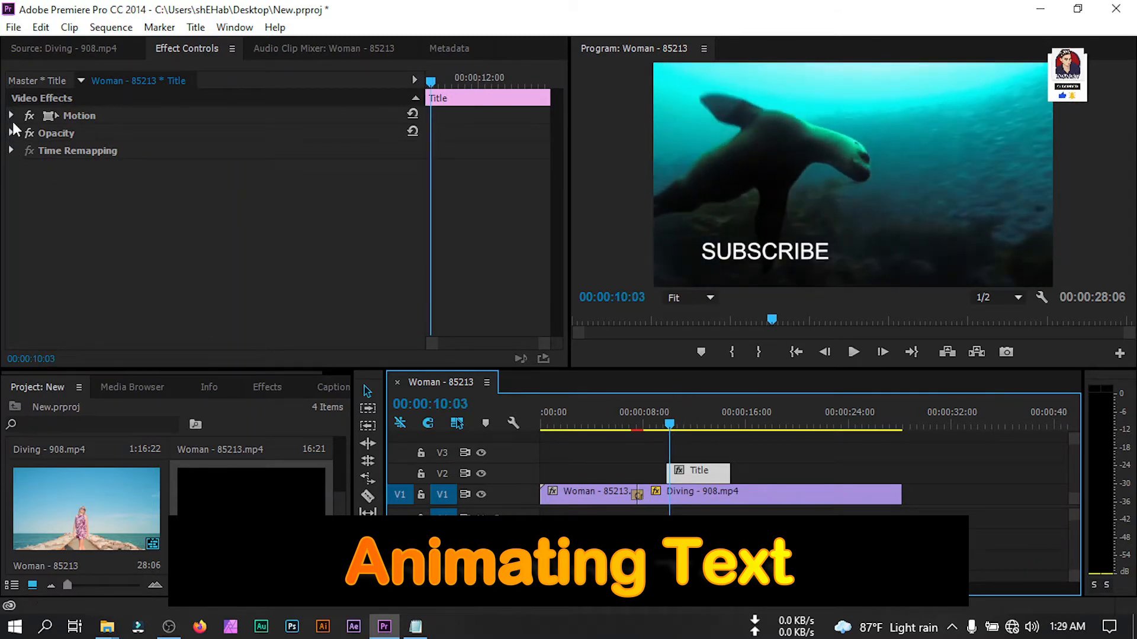
Expand the Title clip's Motion and Opacity effect properties, undoing any accidental position change.
left_click(175, 52)
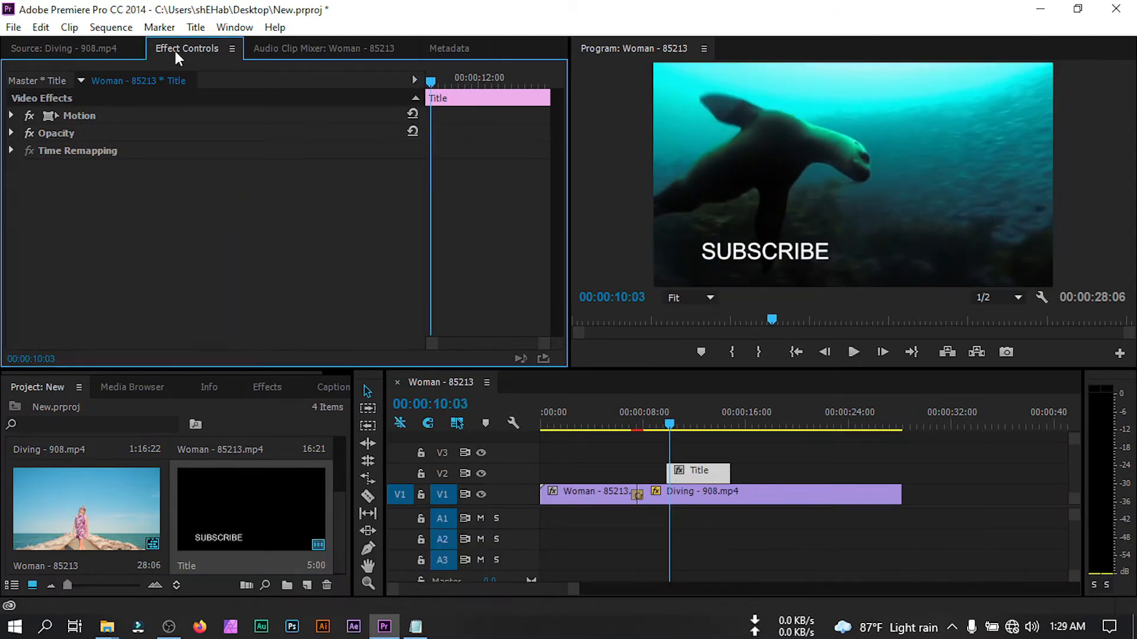
left_click(11, 116)
mouse_move(225, 135)
left_mouse_down()
mouse_move(204, 135)
mouse_move(224, 136)
left_mouse_up()
key("ctrl+z")
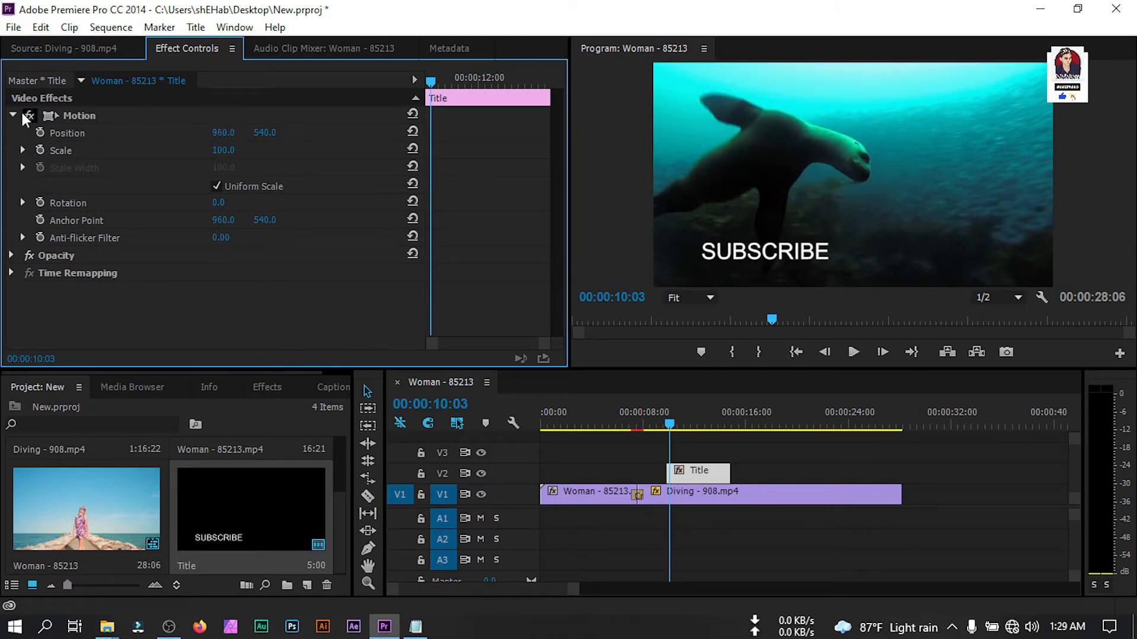
left_click(8, 254)
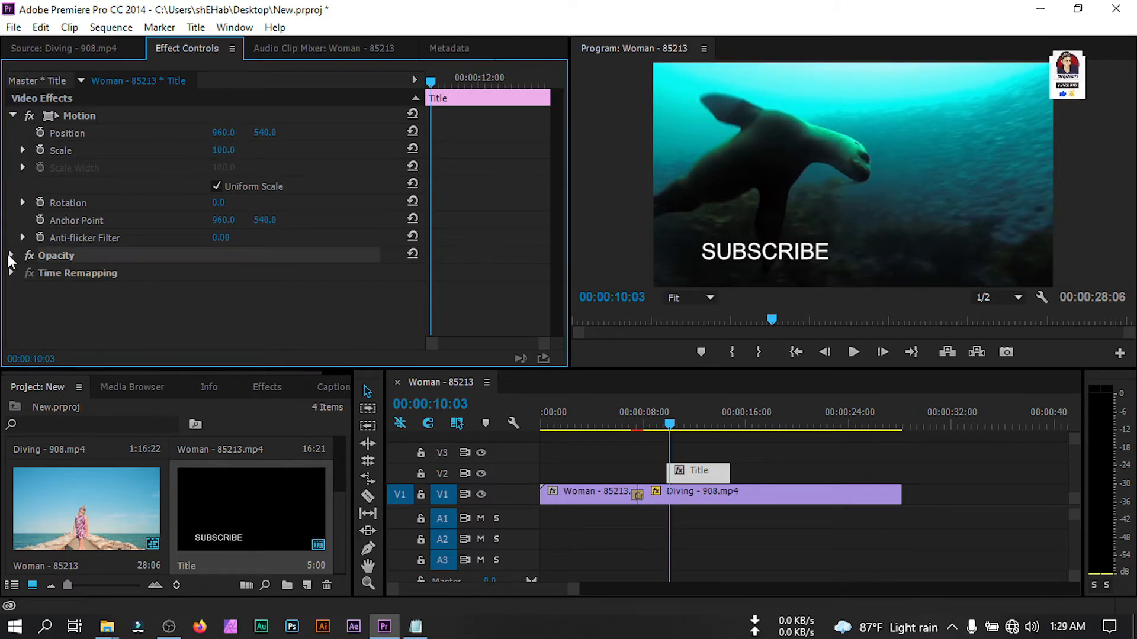
left_click(12, 255)
Set a 0% Opacity keyframe on the Title clip at 00:00:10:01.
left_click(673, 421)
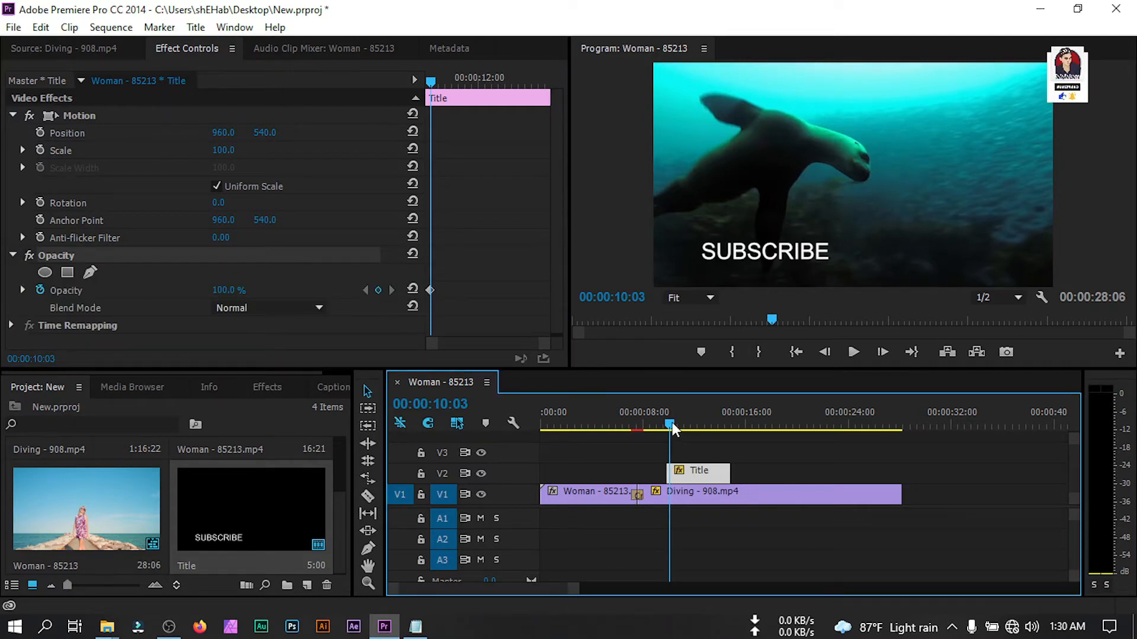
key("Left")
key("Left")
left_click(39, 290)
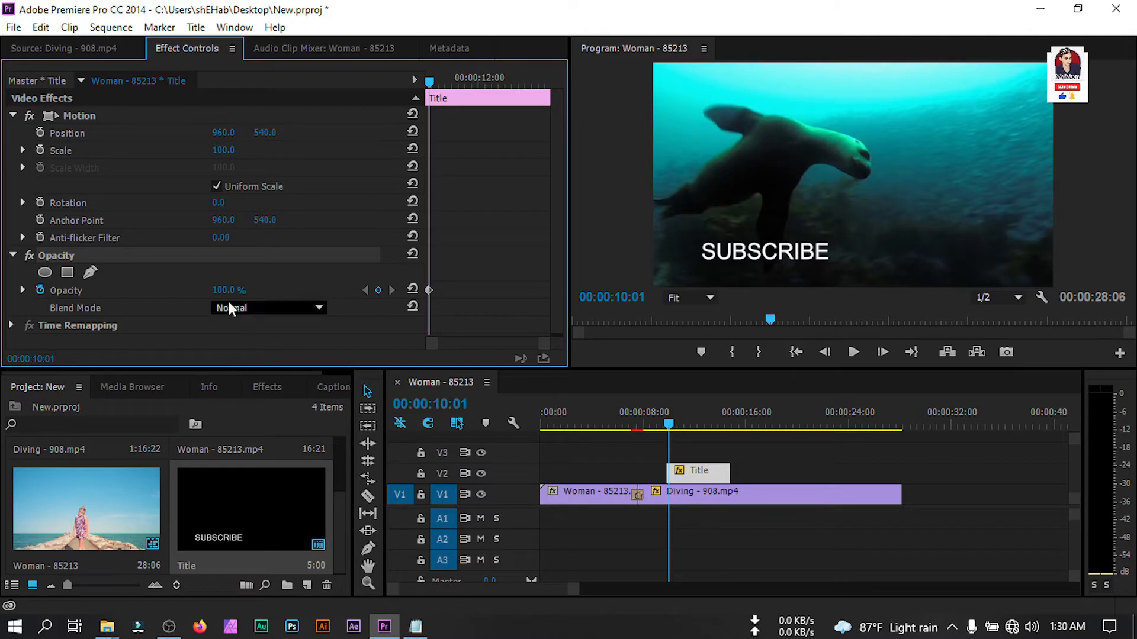
type("0")
key("Return")
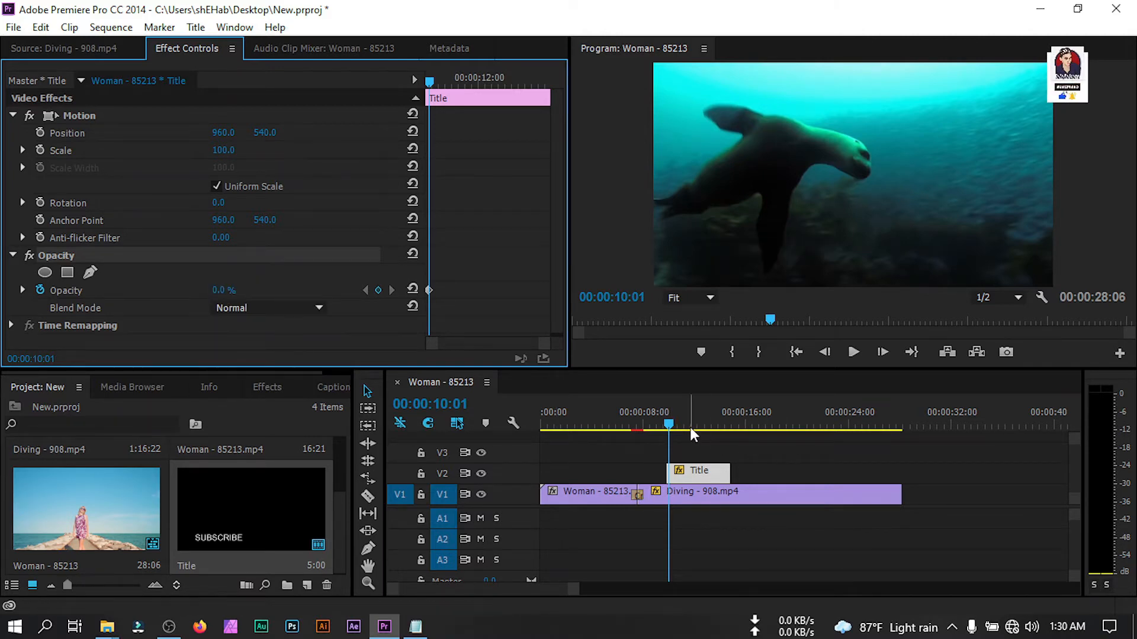
Add a 100% Opacity keyframe to the Title clip at 00:00:11:08.
left_click_drag(669, 421, 685, 423)
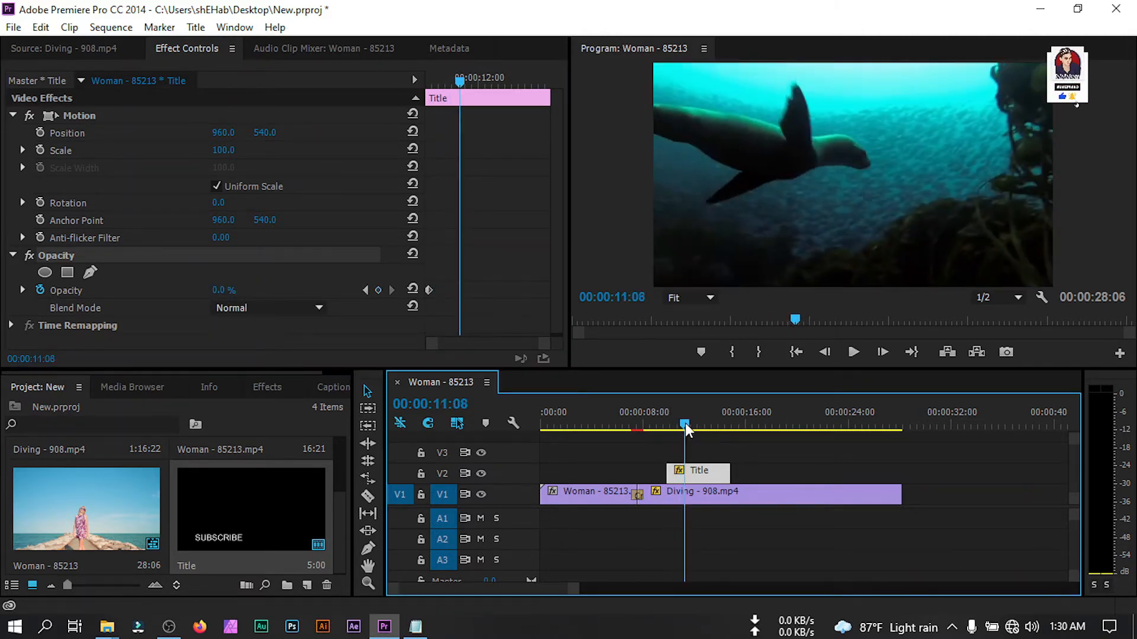
left_click(224, 290)
type("100")
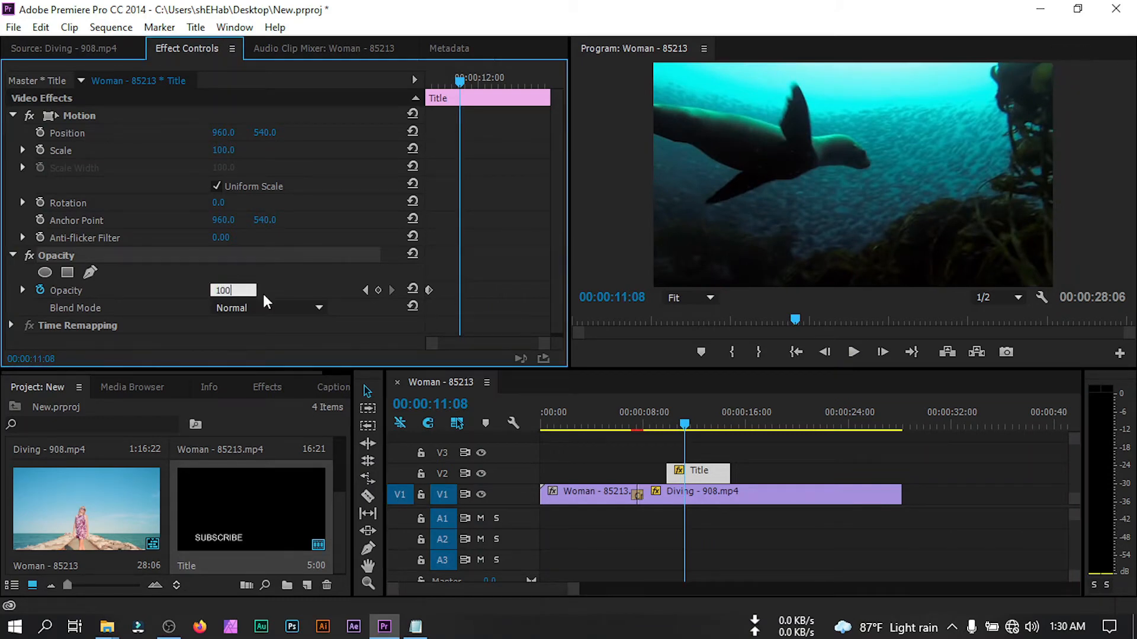
key("Return")
Play the sequence from near the start of the Title clip to preview the text fade-in.
left_click_drag(683, 430, 667, 429)
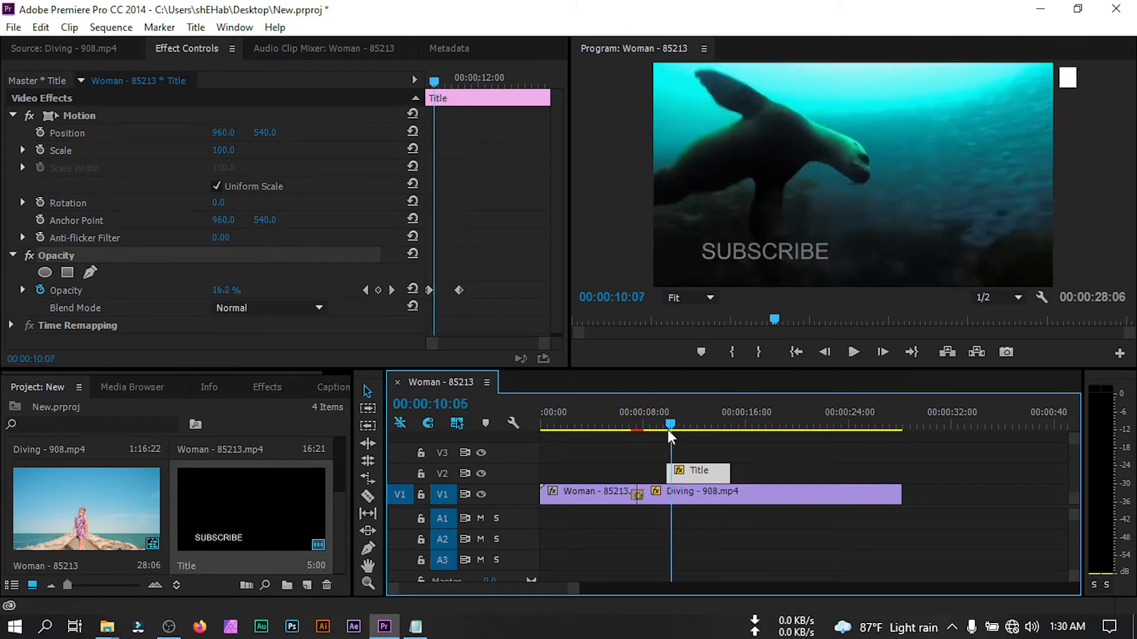
key("space")
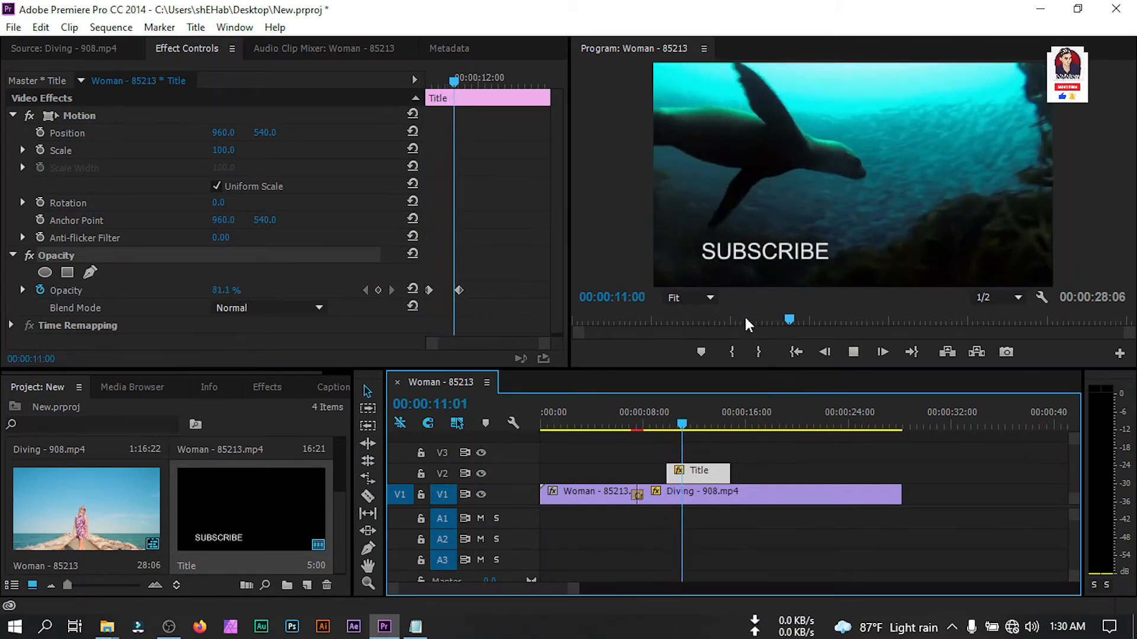
key("space")
Turn off Opacity keyframing on the Title clip, deleting its opacity keyframes.
mouse_move(681, 424)
left_mouse_down()
mouse_move(666, 427)
mouse_move(688, 425)
left_mouse_up()
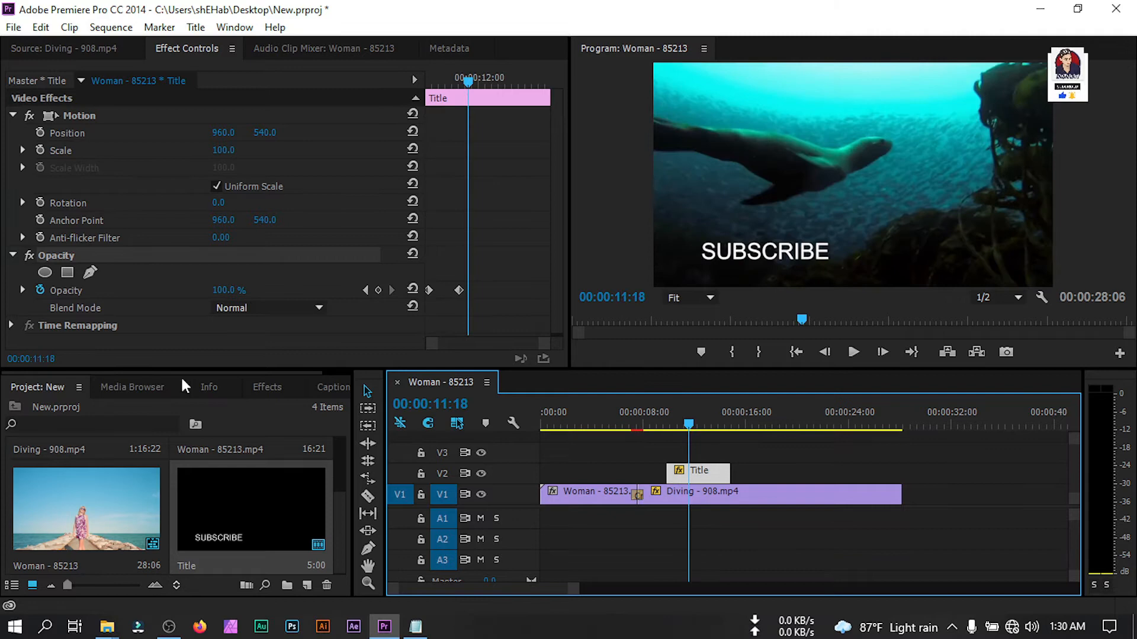
left_click(40, 289)
left_click(628, 335)
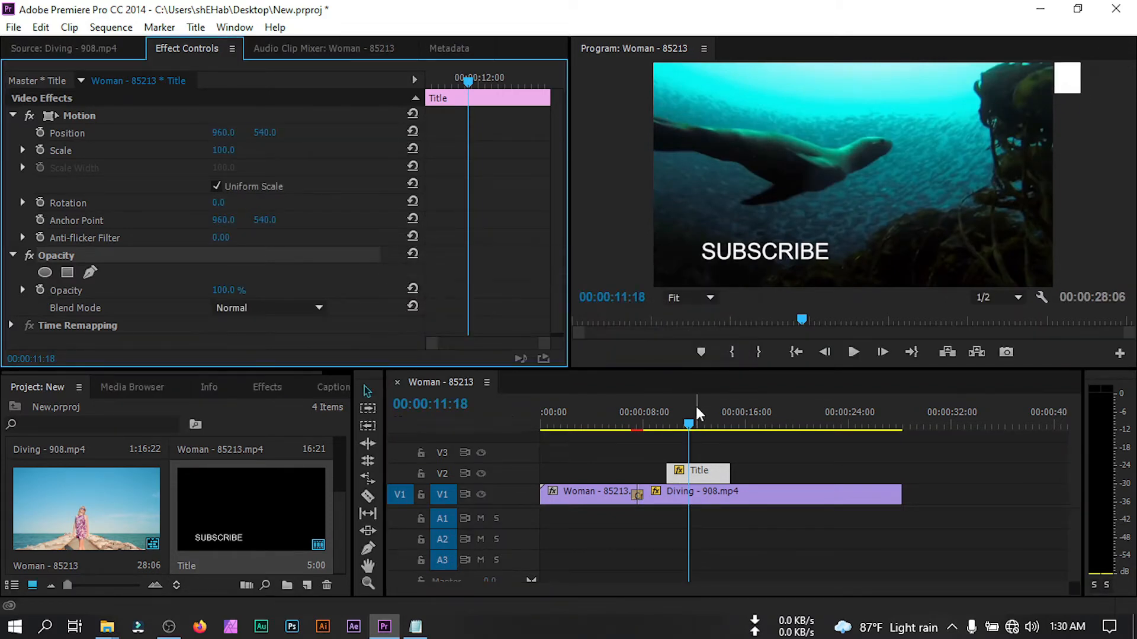
Add a Position keyframe of 960, 540 to the Title clip at 00:00:11:06.
left_click_drag(687, 424, 676, 427)
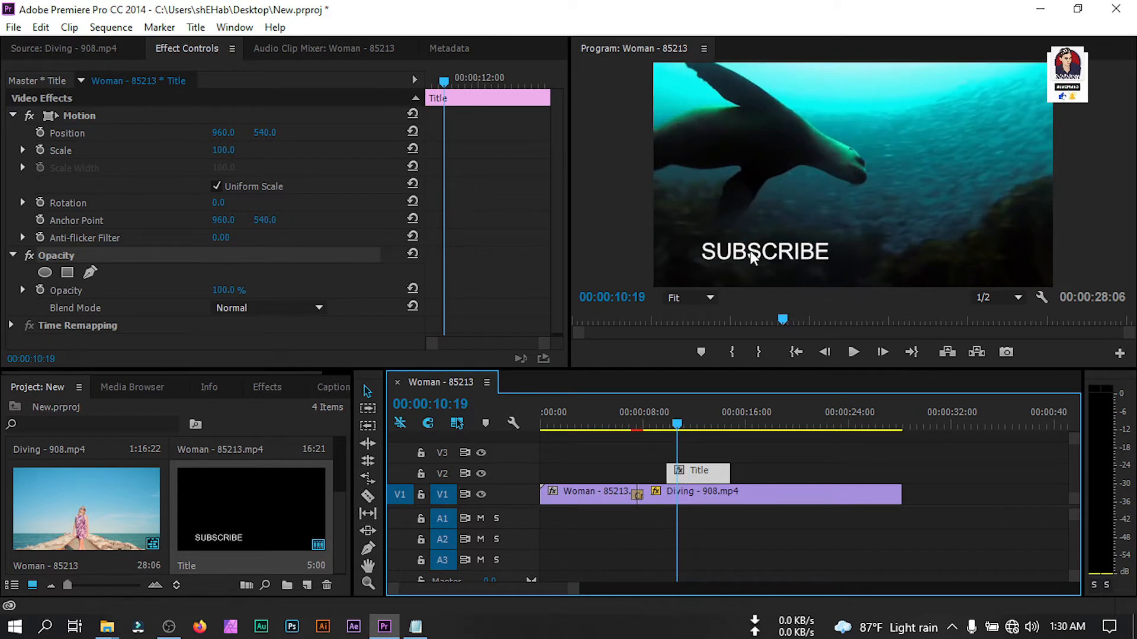
left_click(683, 428)
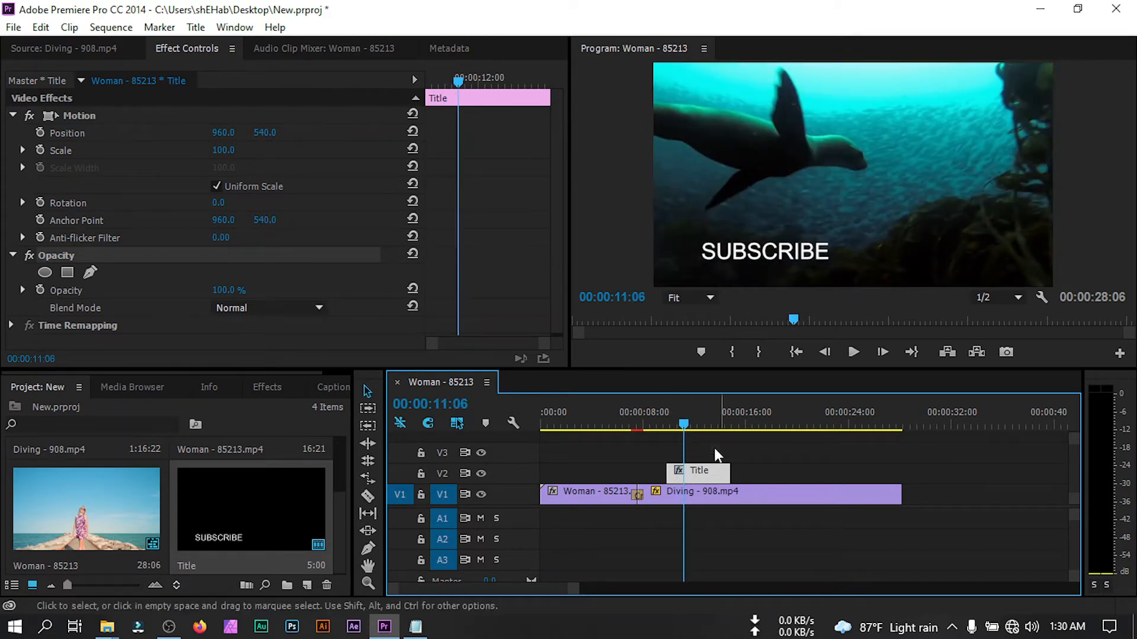
left_click(40, 132)
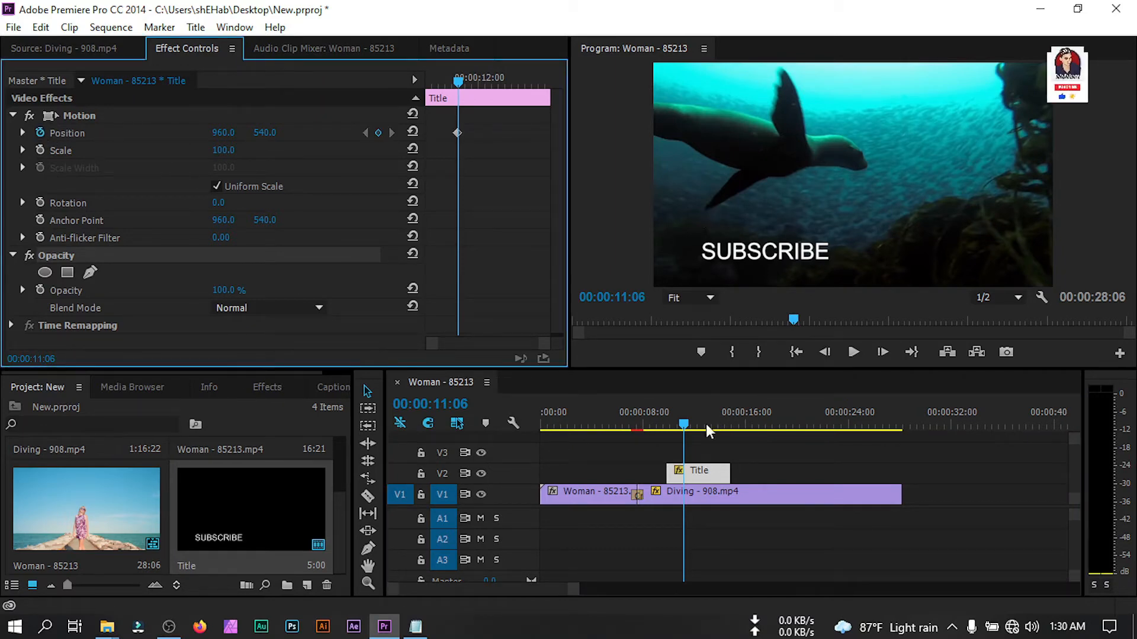
Set the Title clip's horizontal position to 237 at 00:00:09:27 and play the resulting slide-in animation.
left_click_drag(684, 424, 668, 427)
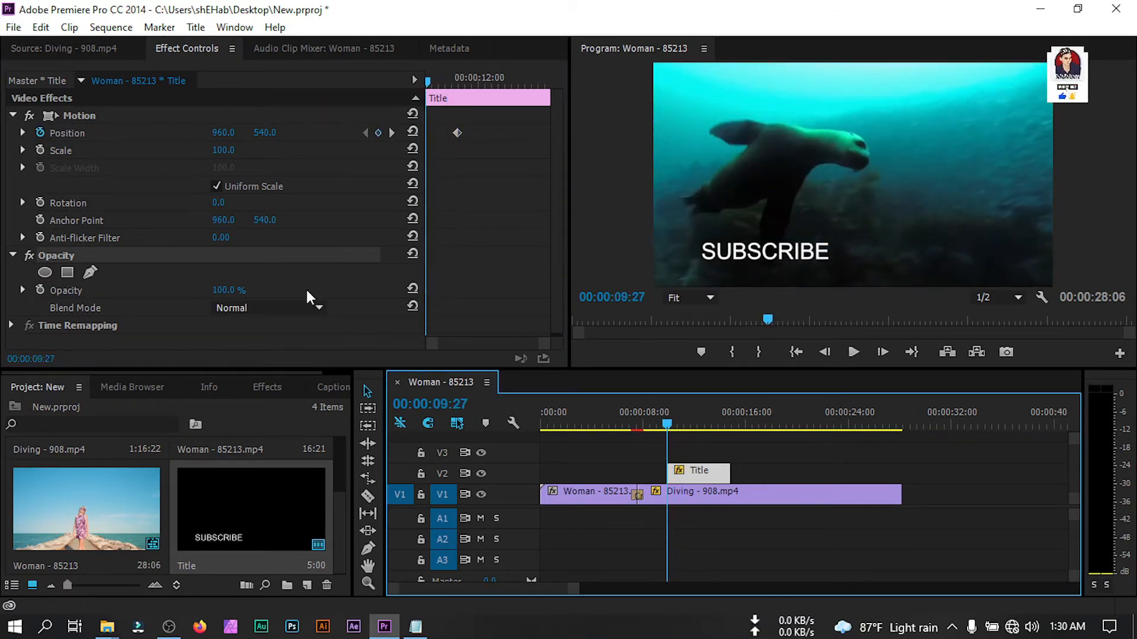
left_click_drag(218, 134, 148, 134)
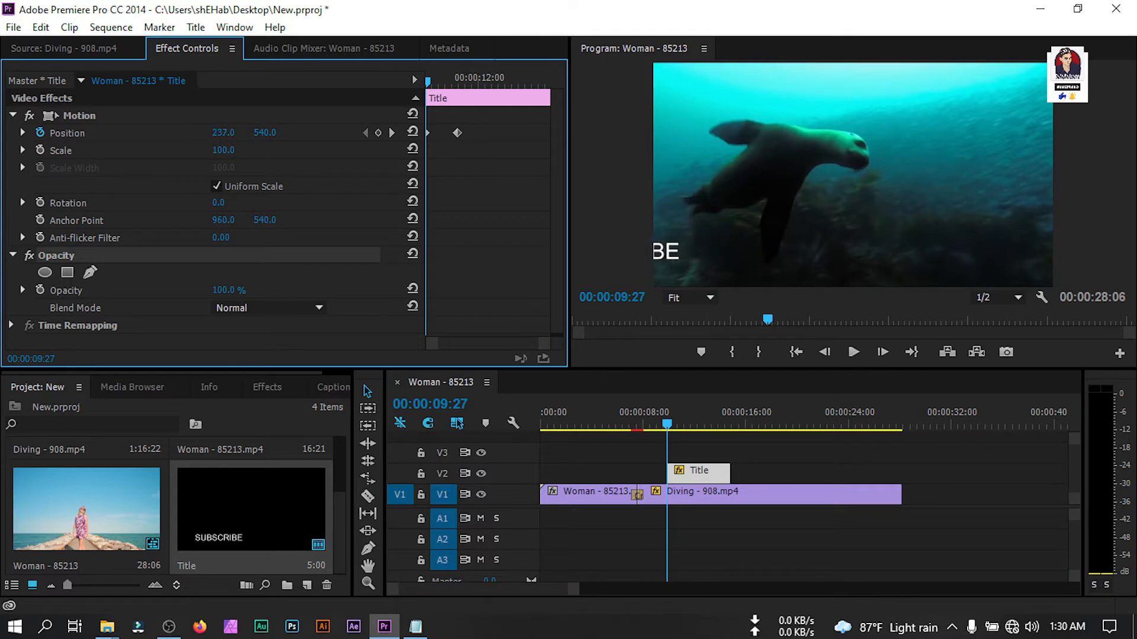
key("space")
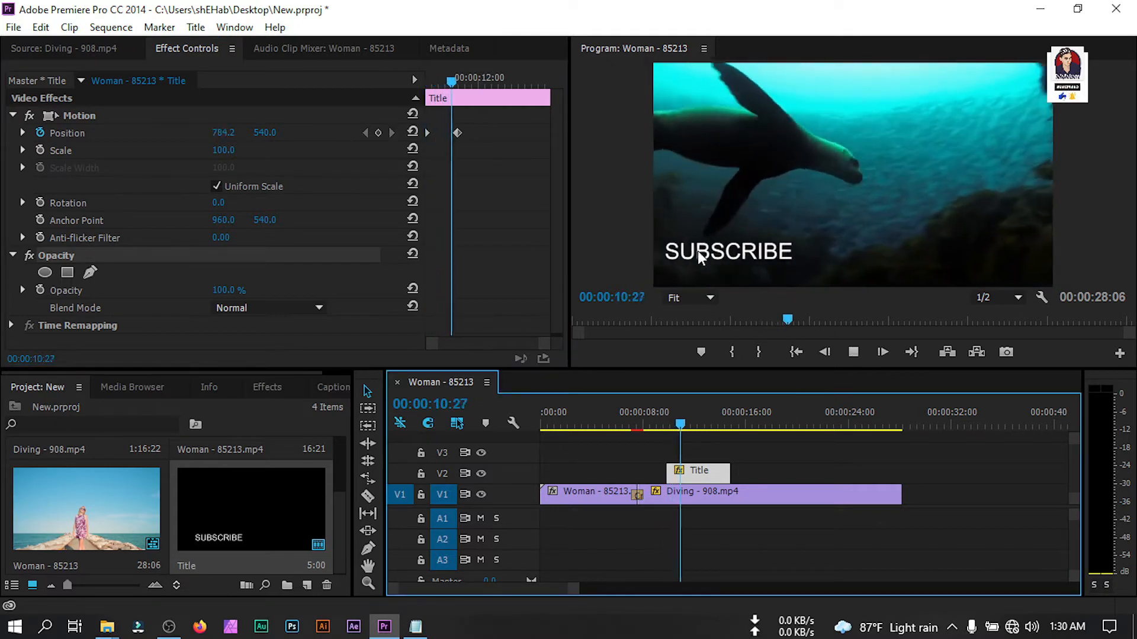
Set the temporal interpolation of the Title clip's second Position keyframe to Bezier.
left_click_drag(683, 425, 680, 425)
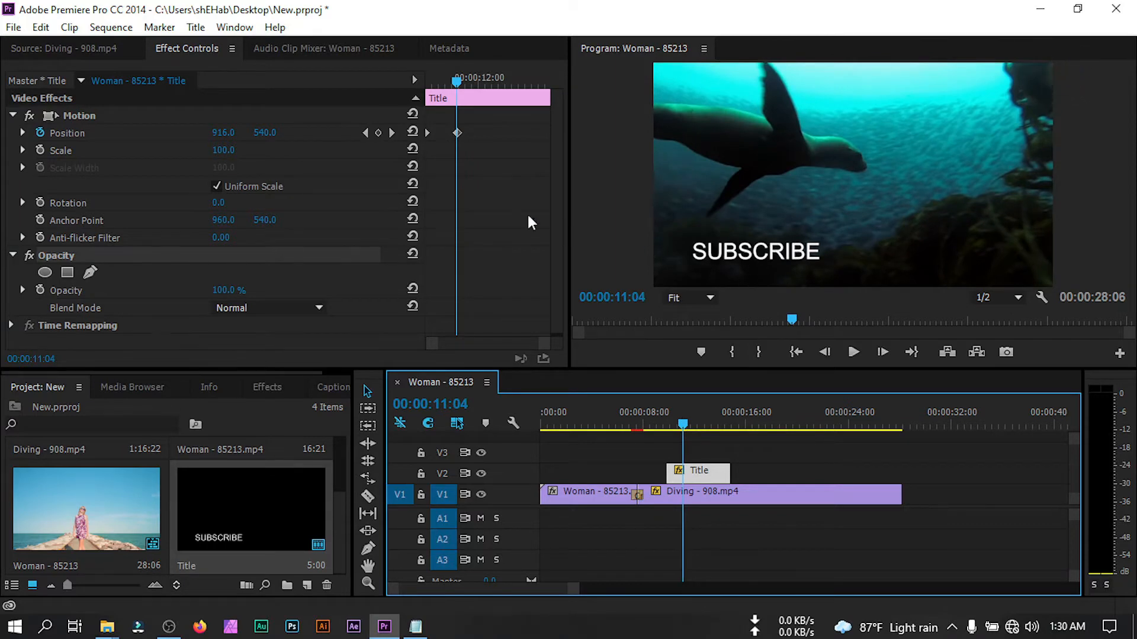
left_click(456, 133)
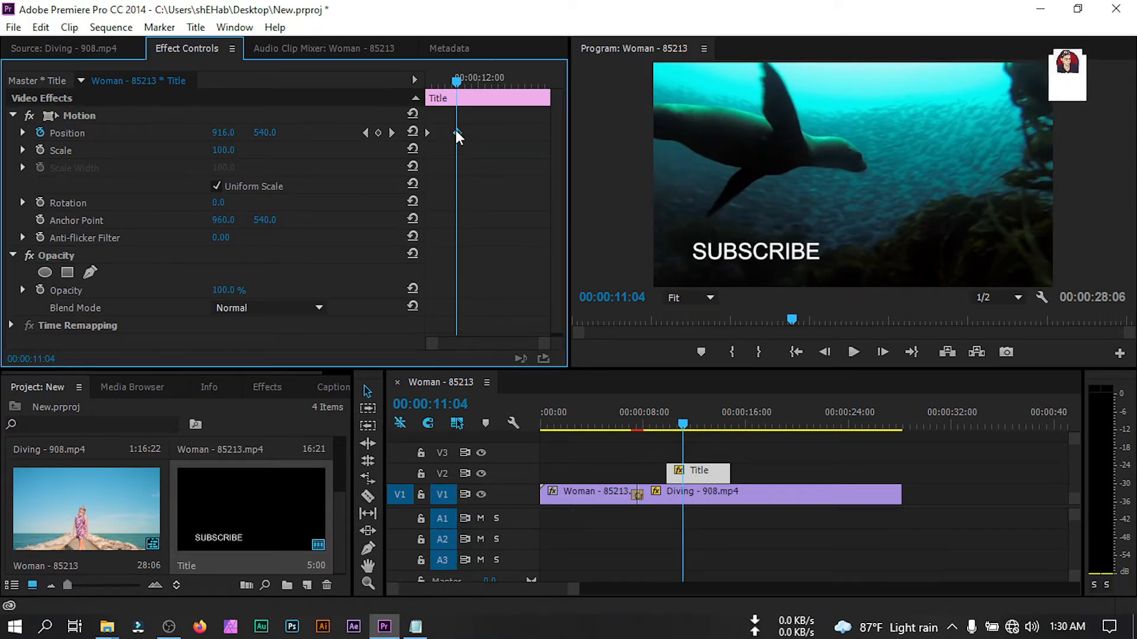
right_click(456, 130)
mouse_move(592, 269)
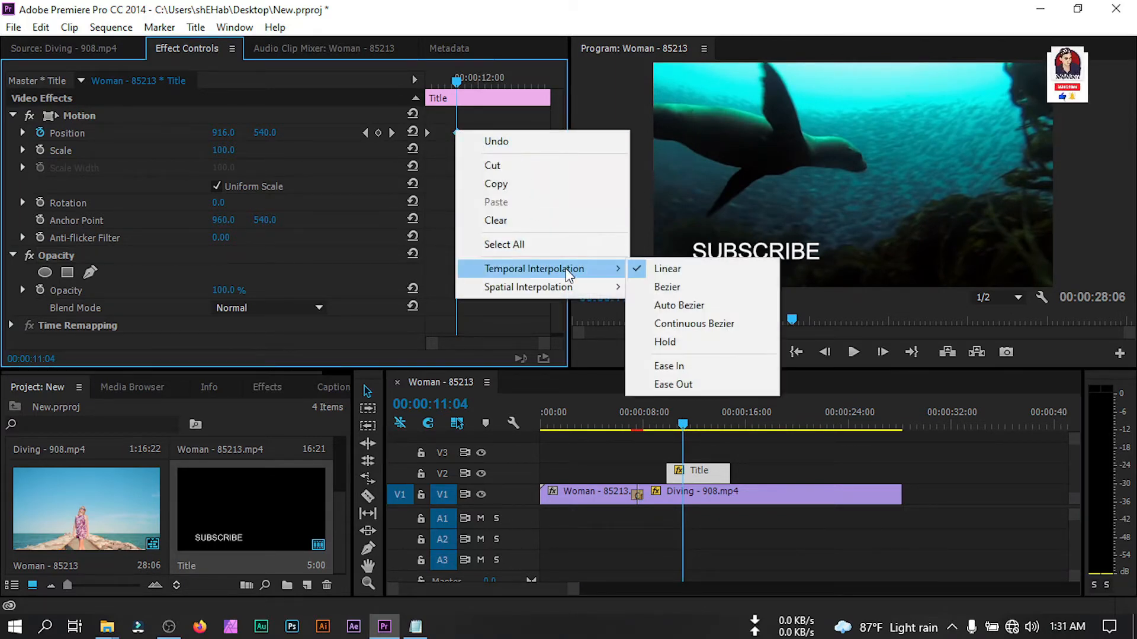
left_click(686, 294)
Play and scrub the sequence from the start of the Title clip to preview the smoothed slide-in.
left_click(696, 421)
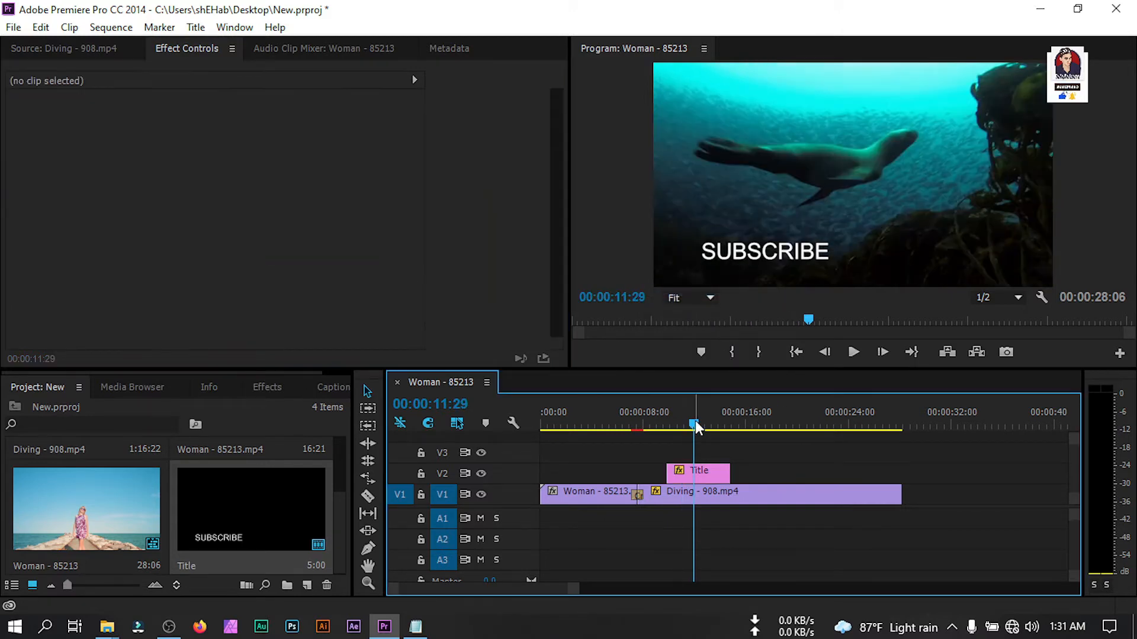
left_click_drag(695, 421, 664, 427)
key("space")
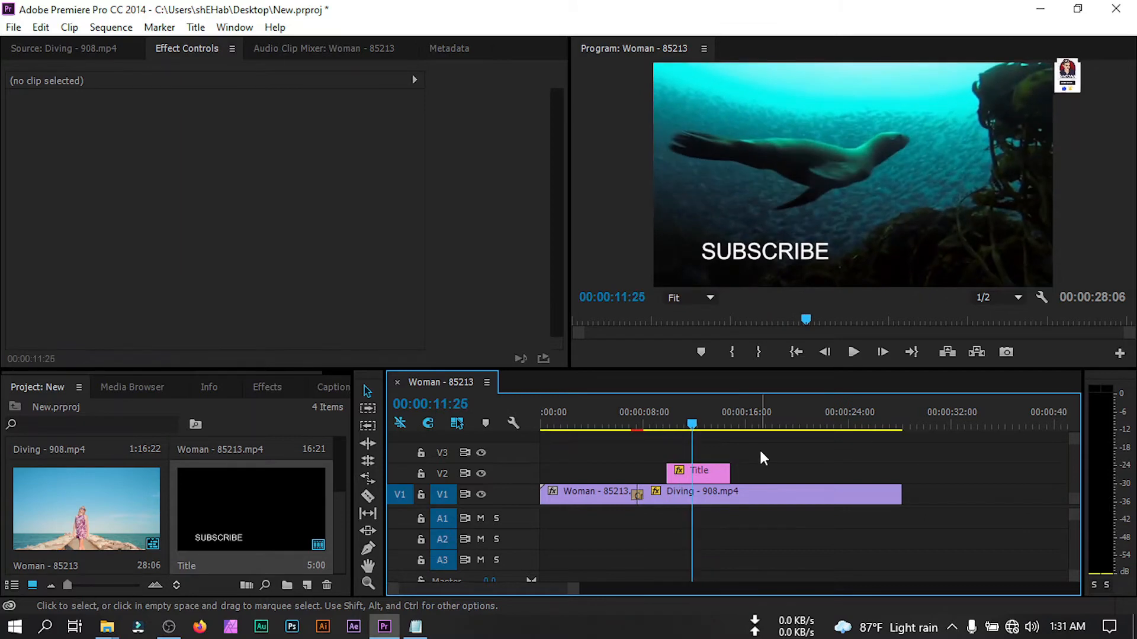
left_click(671, 424)
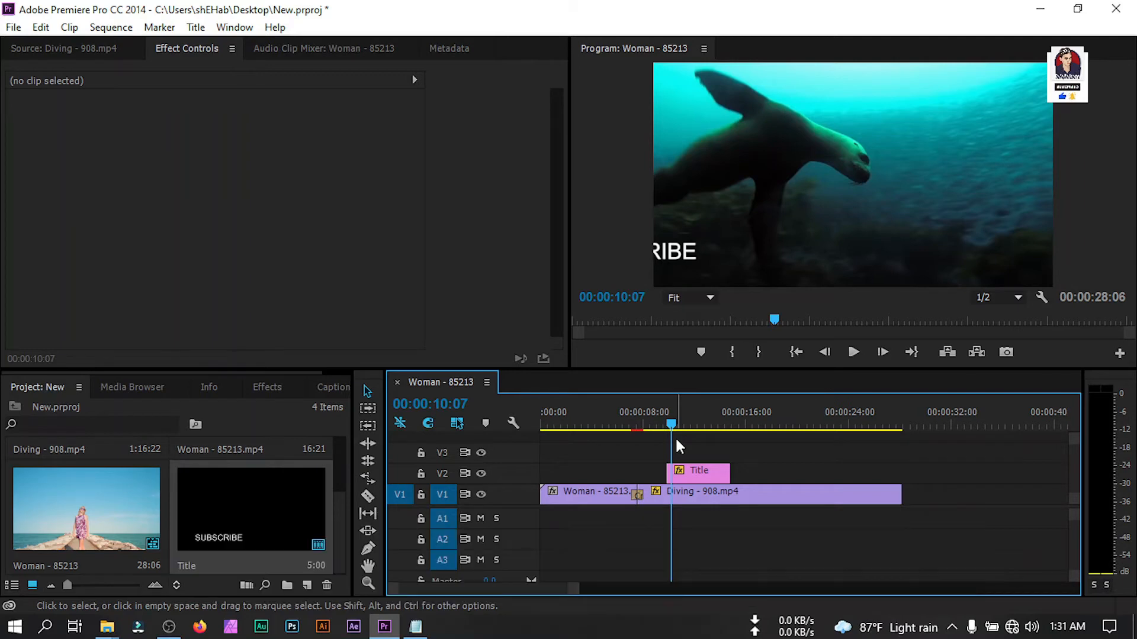
Delete all the clips from the Woman - 85213 sequence, including the Title and the transition.
scroll(260, 497, "up", 2)
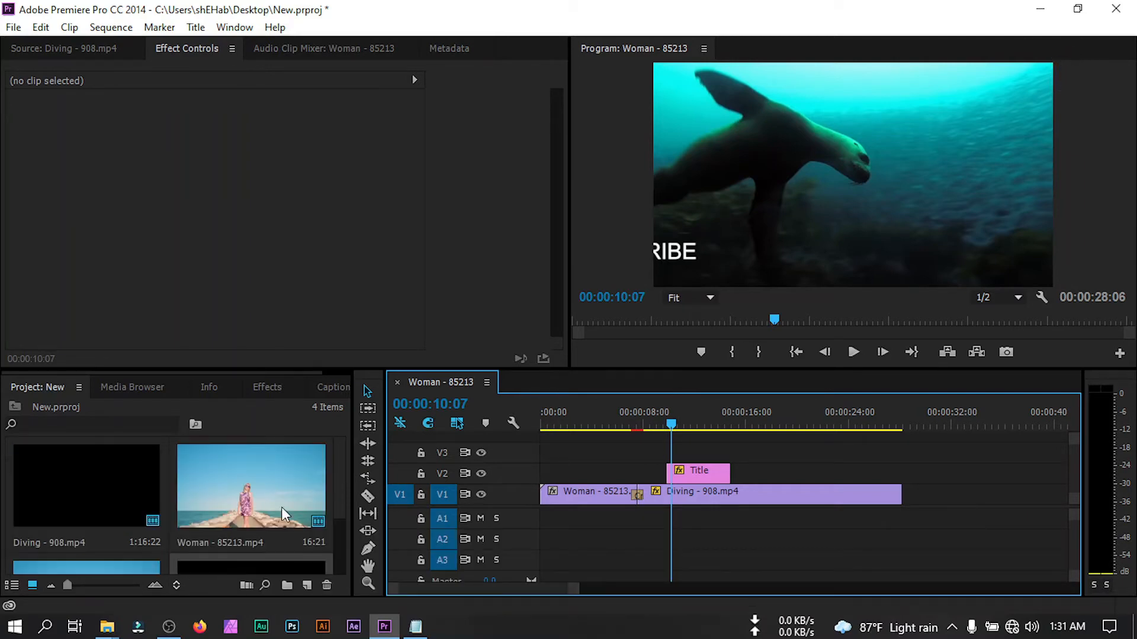
left_click_drag(819, 552, 578, 450)
key("Delete")
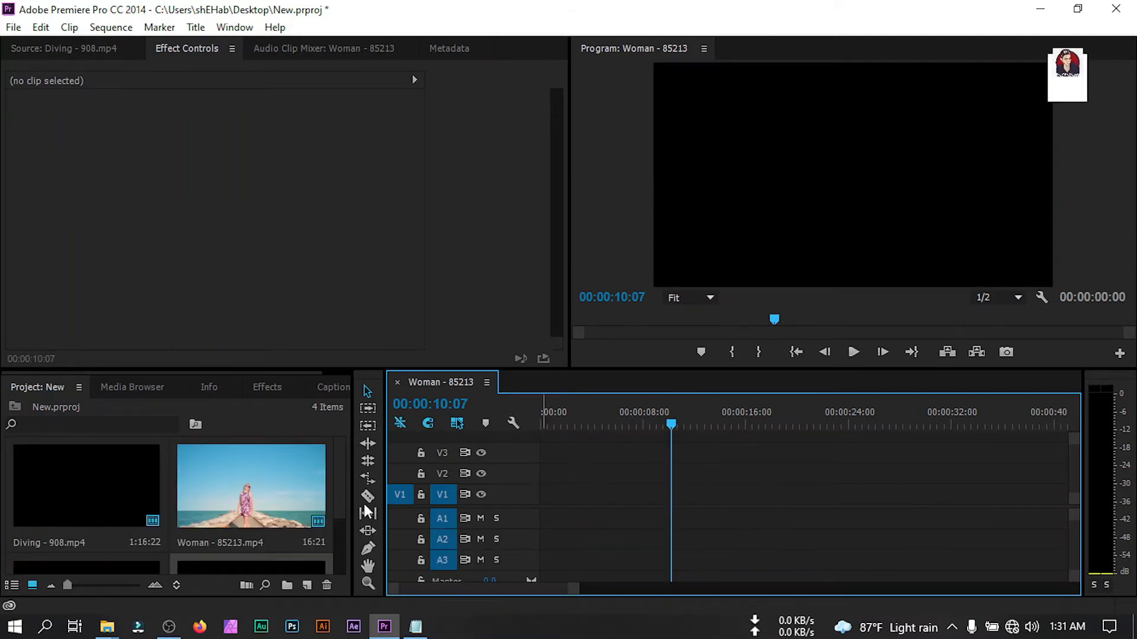
Place the Woman - 85213.mp4 clip at the start of track V1 and play it from the beginning.
double_click(231, 491)
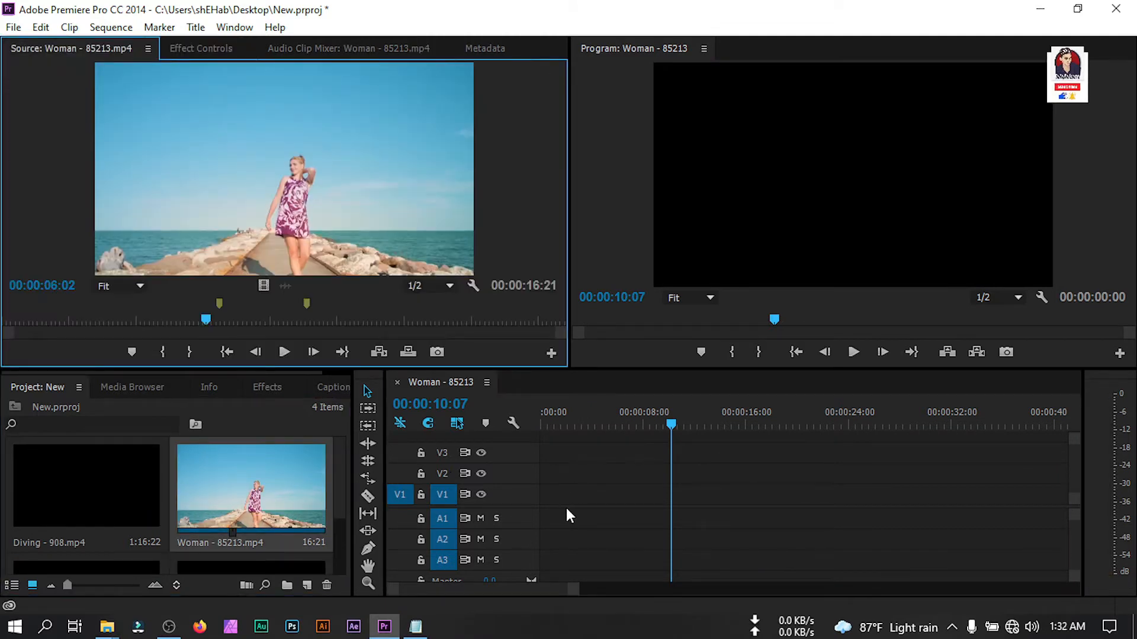
left_click_drag(258, 499, 592, 464)
key("Home")
key("space")
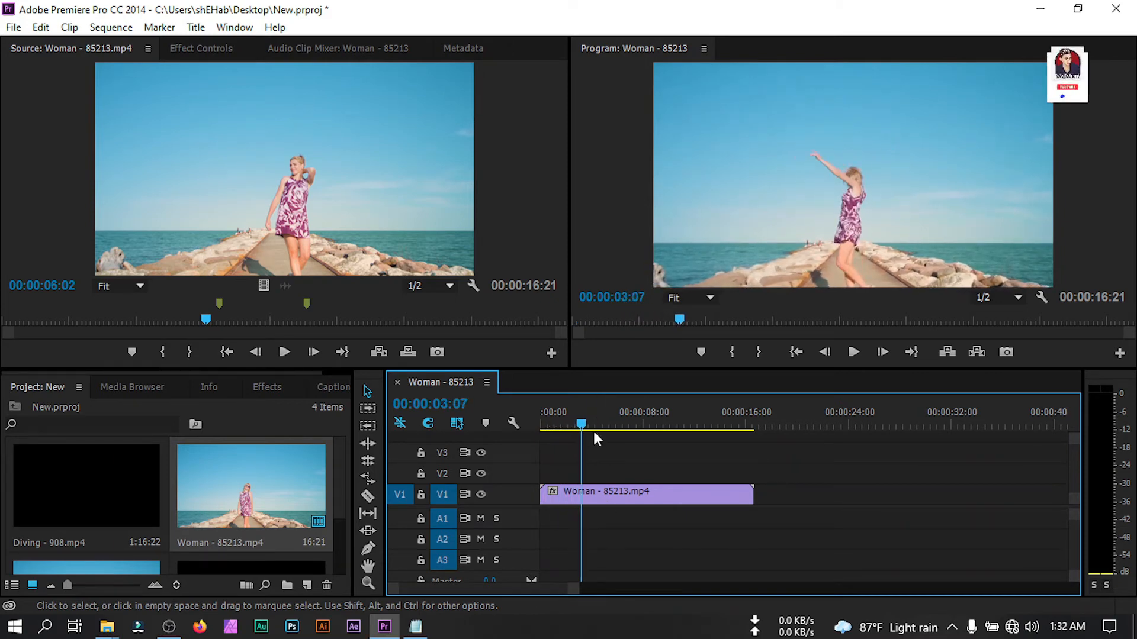
Cut the Woman clip at 00:00:00:29 and 00:00:03:23, keep only the middle section and move it to the sequence start.
left_click(570, 426)
mouse_move(569, 427)
left_mouse_down()
mouse_move(550, 434)
mouse_move(584, 437)
mouse_move(553, 443)
left_mouse_up()
left_click(367, 496)
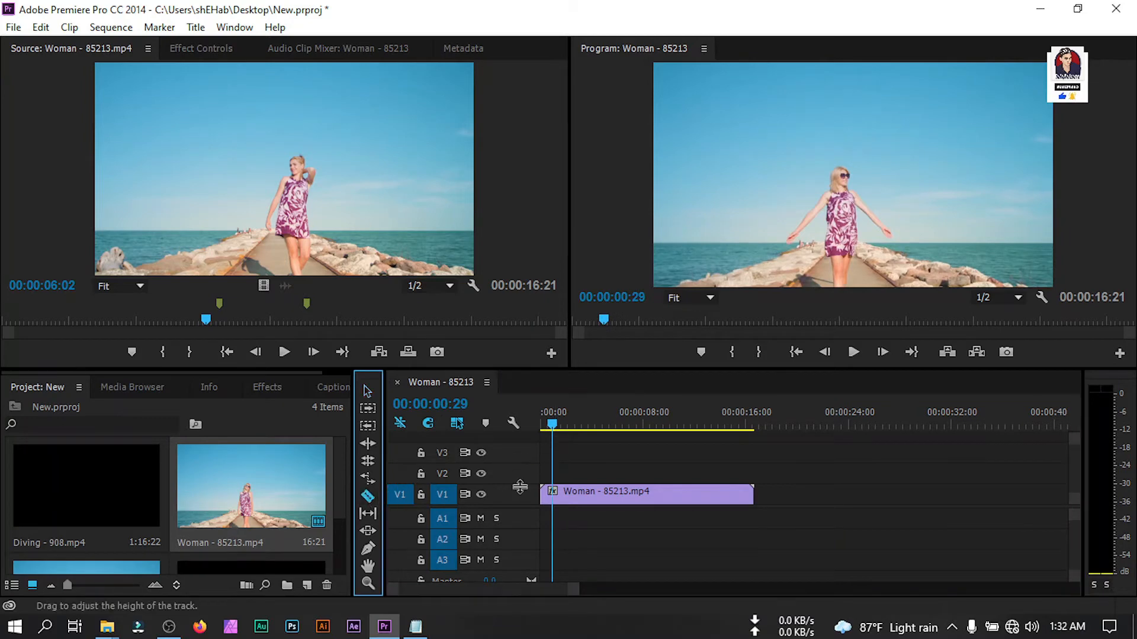
left_click(556, 495)
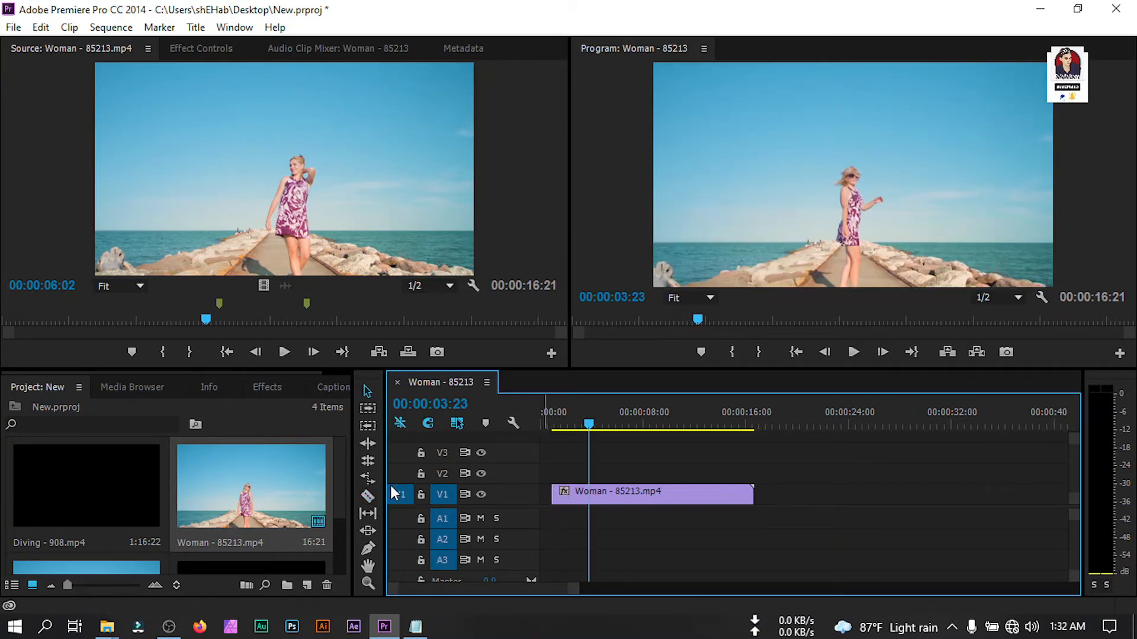
left_click(366, 497)
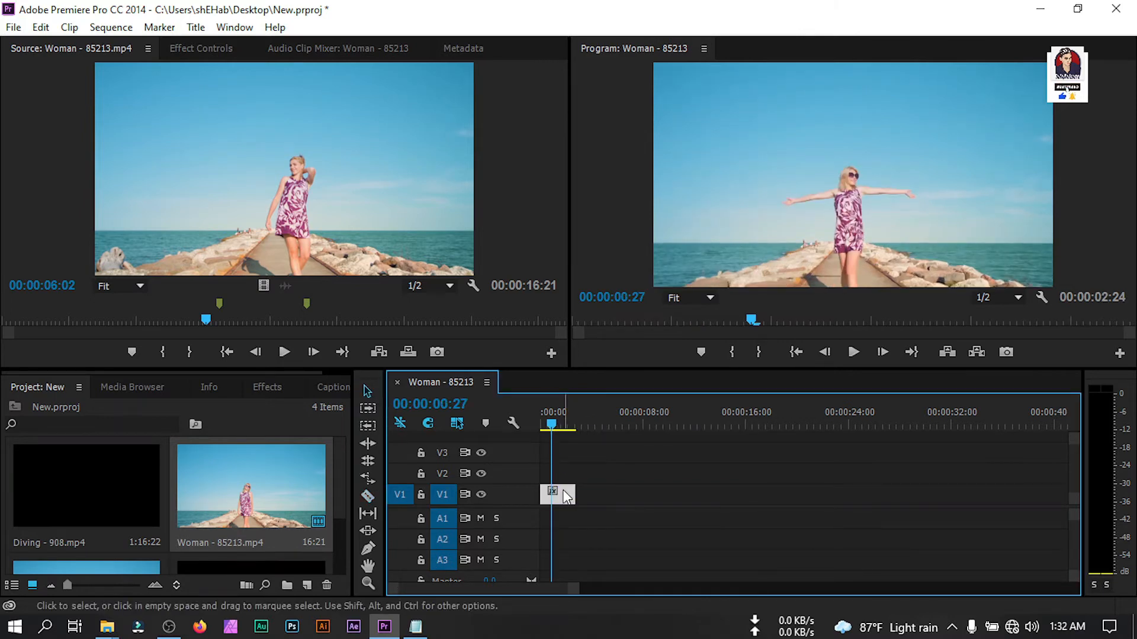
Set the shortened Woman clip's speed to 20% and play the slow-motion result from the start.
right_click(567, 498)
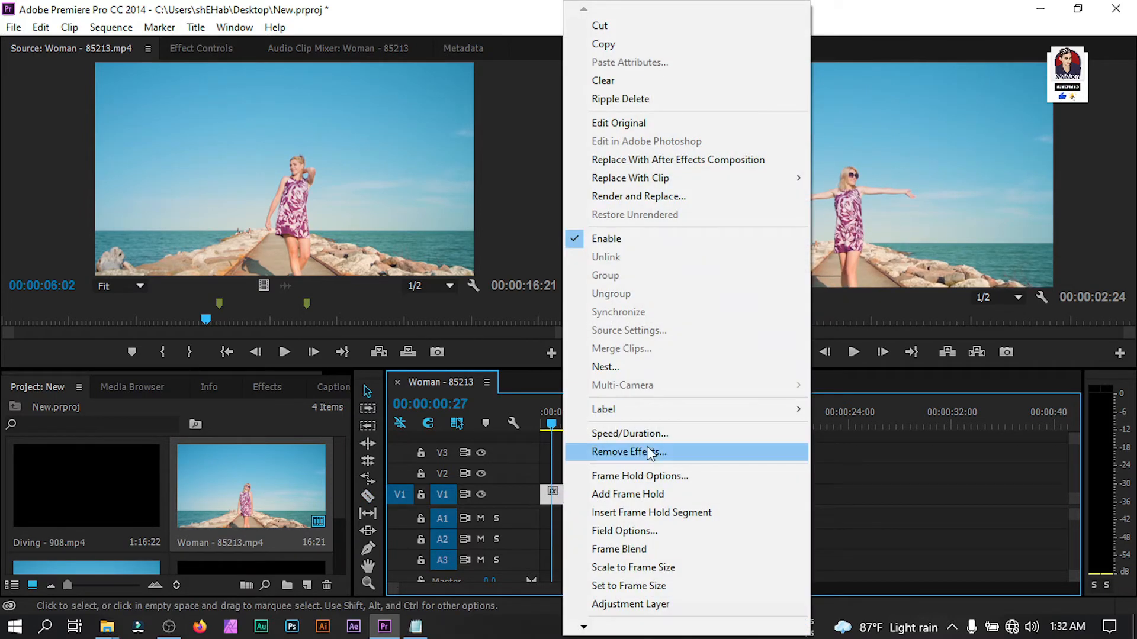
left_click(636, 435)
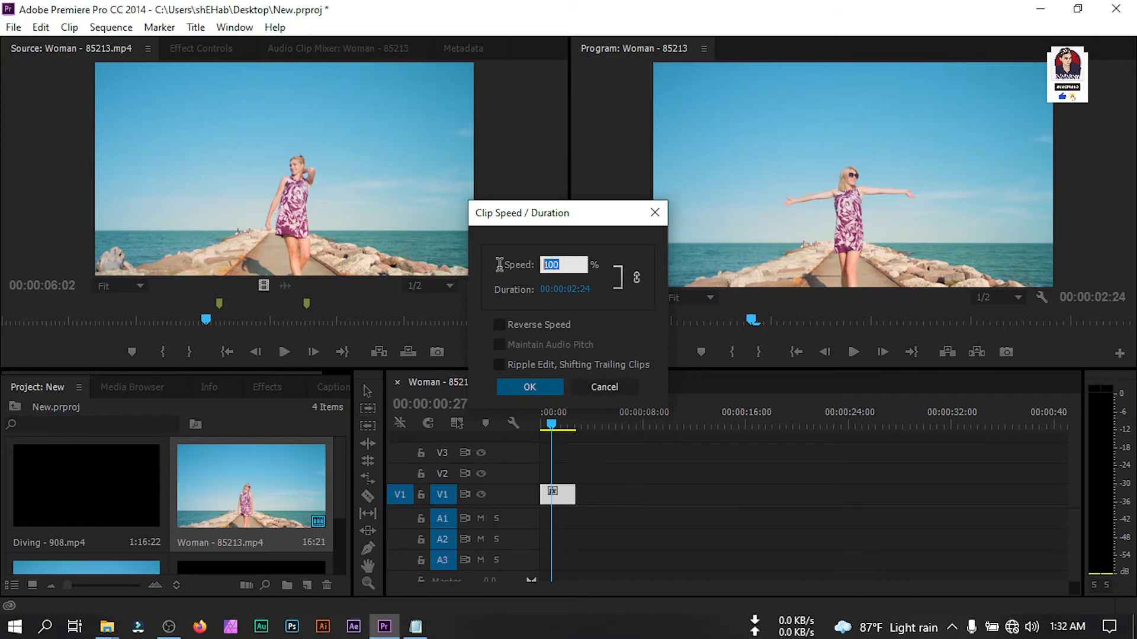
double_click(575, 264)
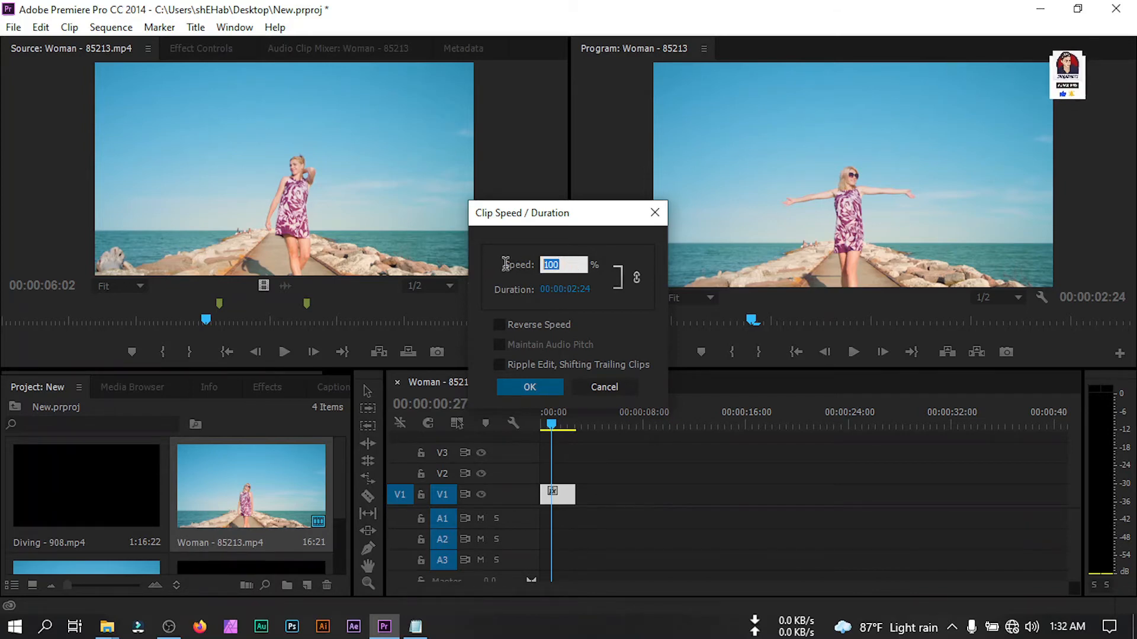
type("20")
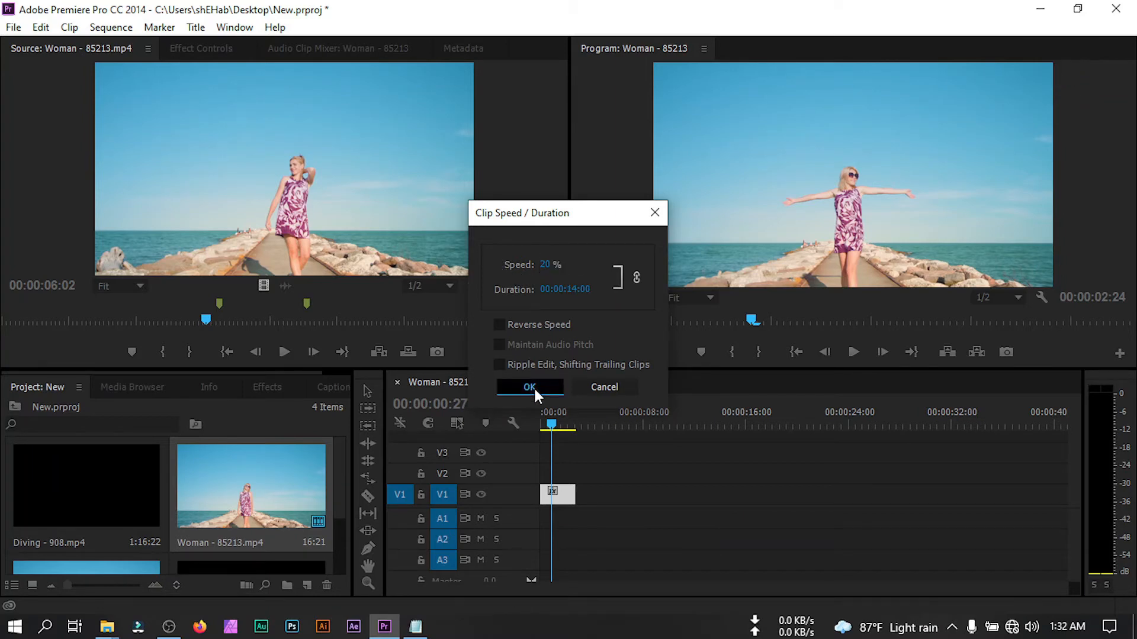
left_click(530, 387)
key("Home")
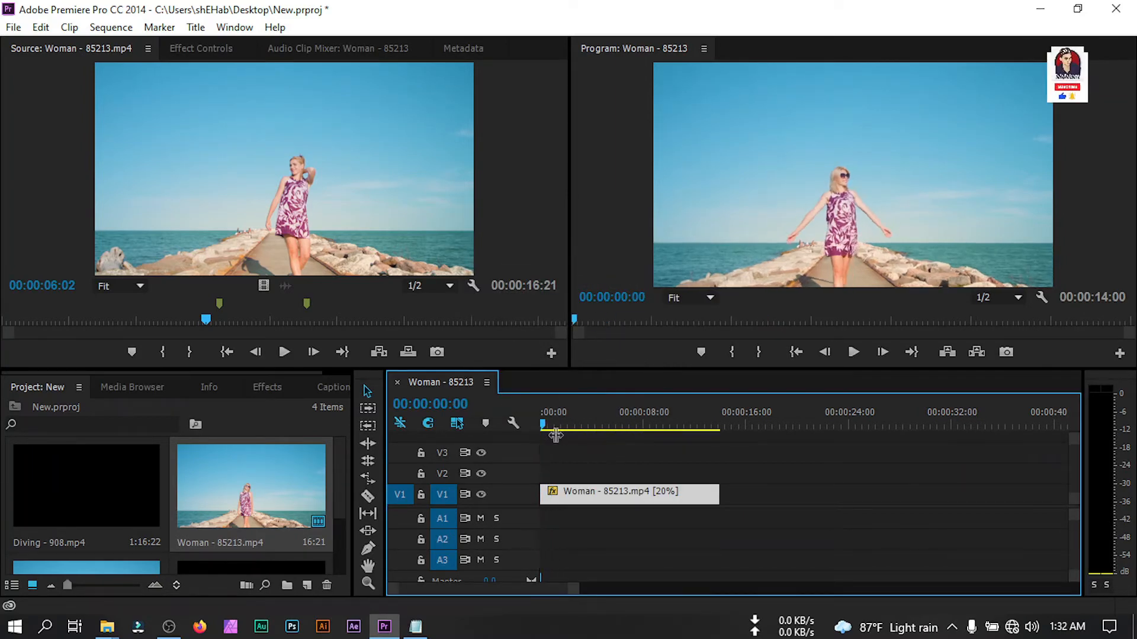
key("space")
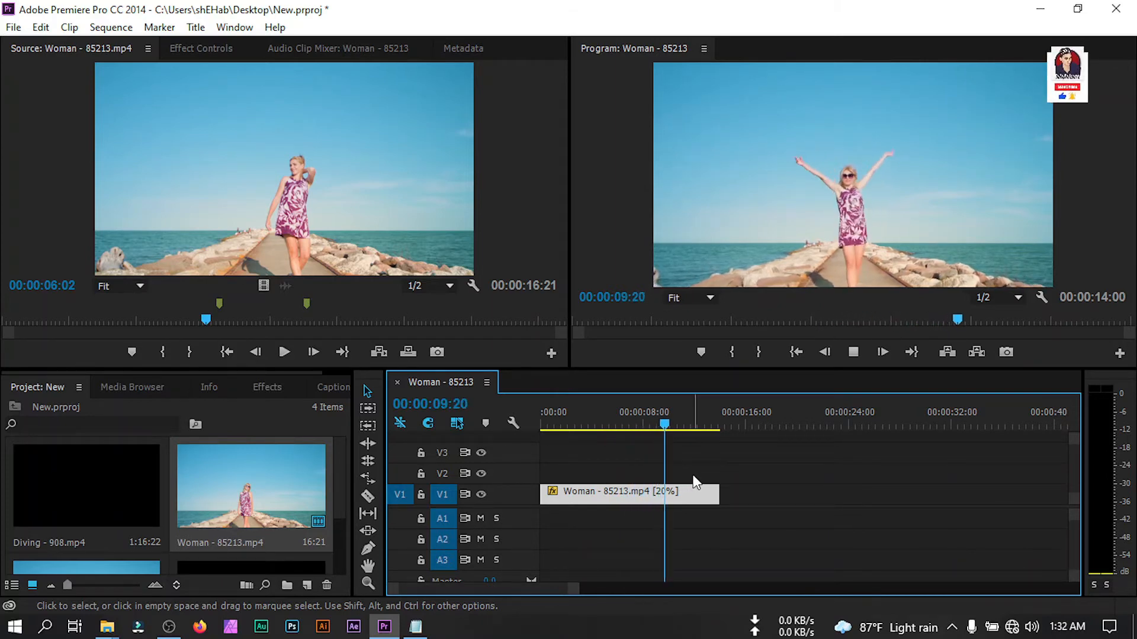
key("space")
left_click_drag(688, 435, 592, 444)
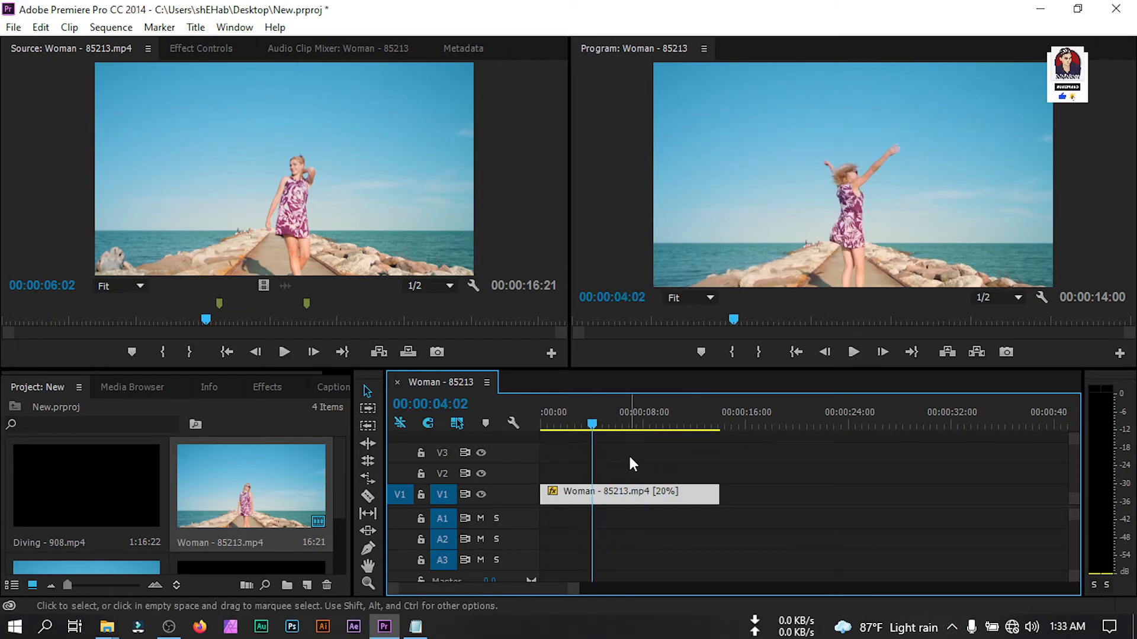
Undo the slow motion and the cuts back to the full-length Woman clip.
key("ctrl+z")
key("ctrl+z")
key("ctrl+z")
key("ctrl+z")
key("ctrl+z")
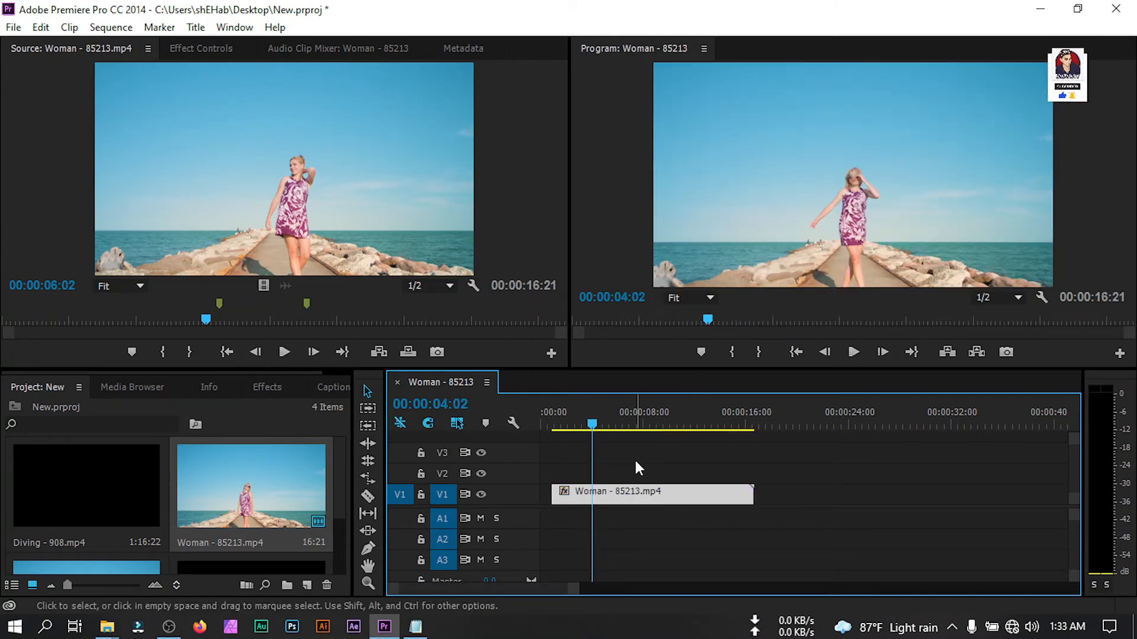
key("ctrl+z")
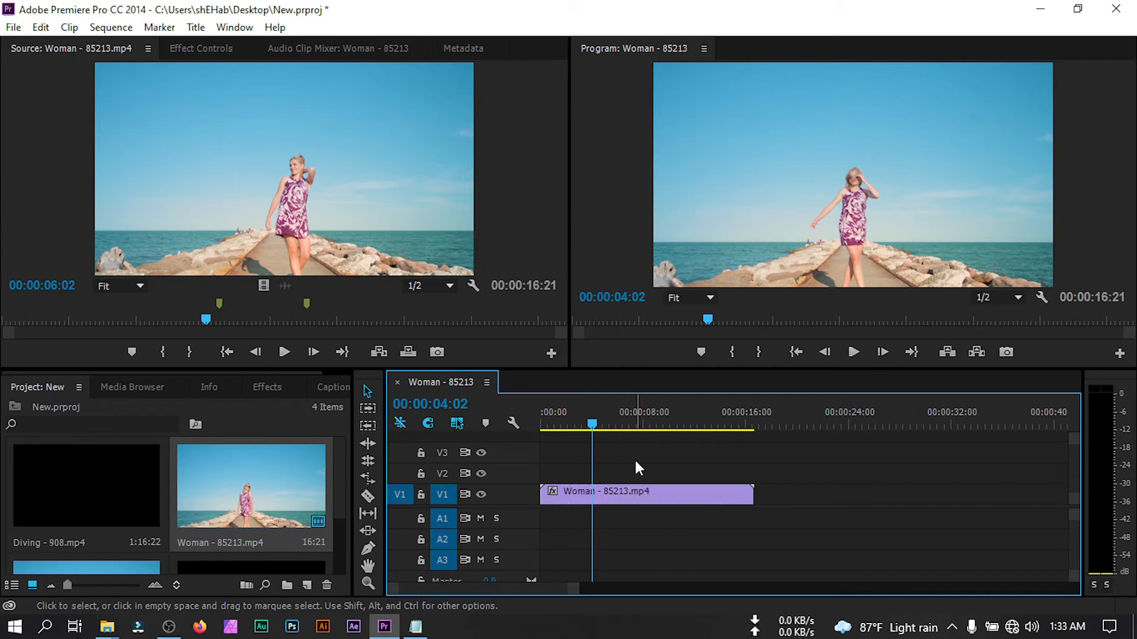
Set the full Woman clip's speed to 300%, play the fast-motion result, and undo the speed change.
right_click(592, 493)
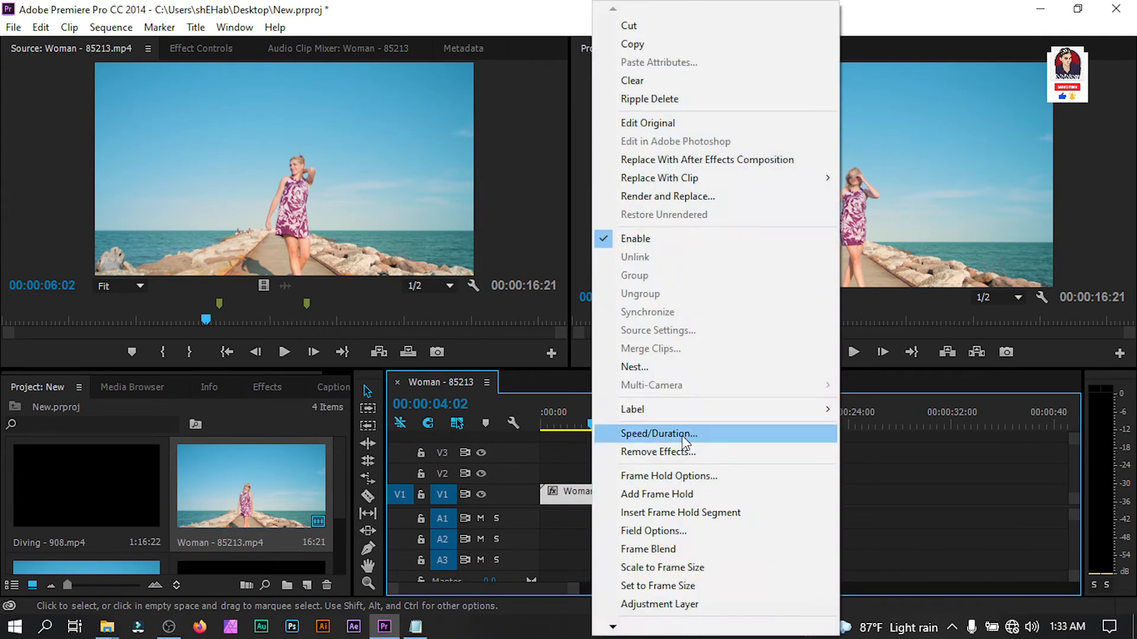
left_click(675, 440)
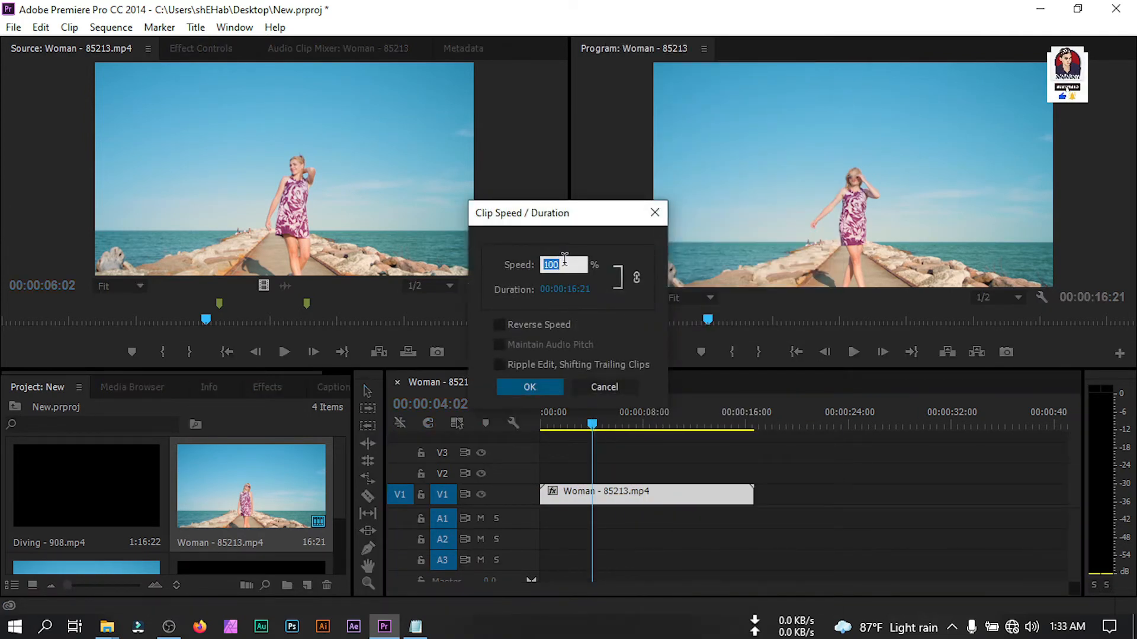
type("300")
left_click(534, 388)
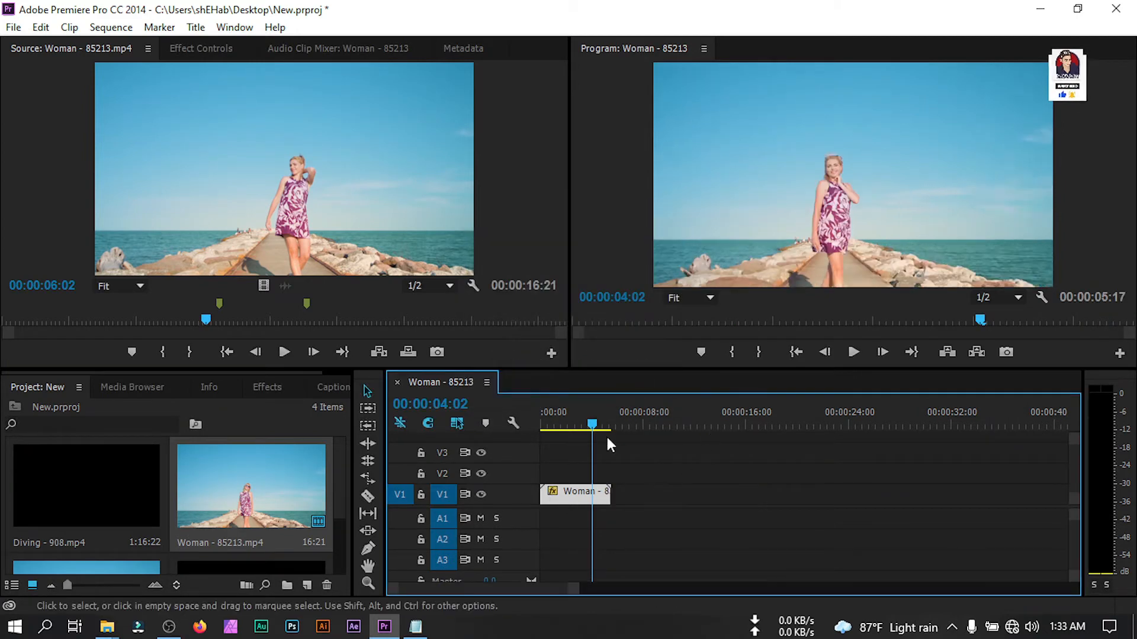
left_click_drag(593, 424, 544, 430)
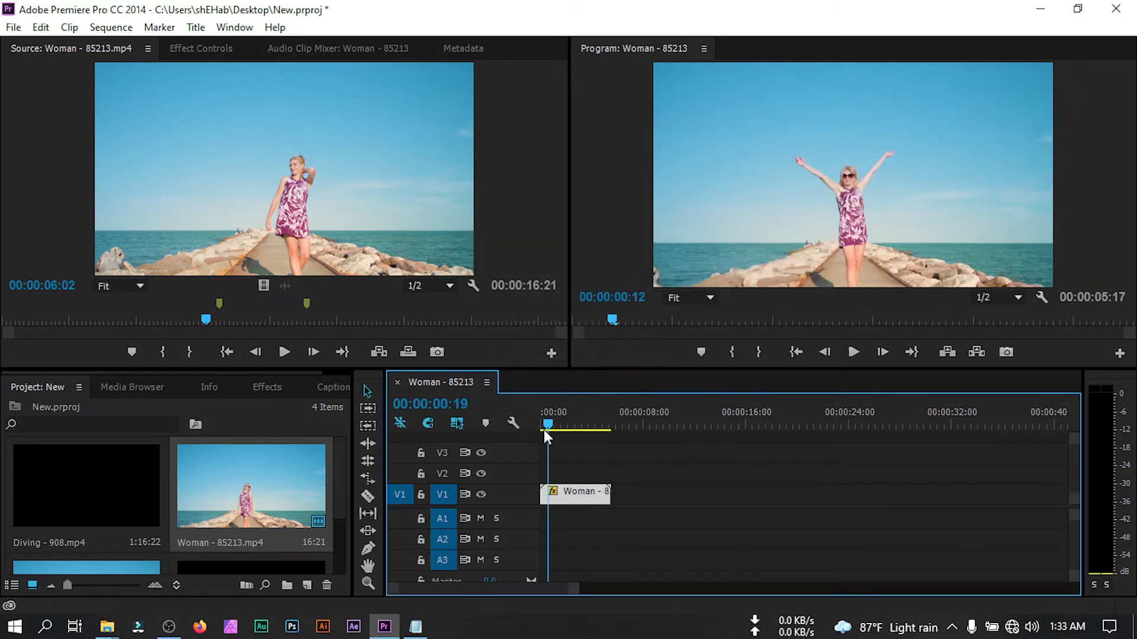
key("space")
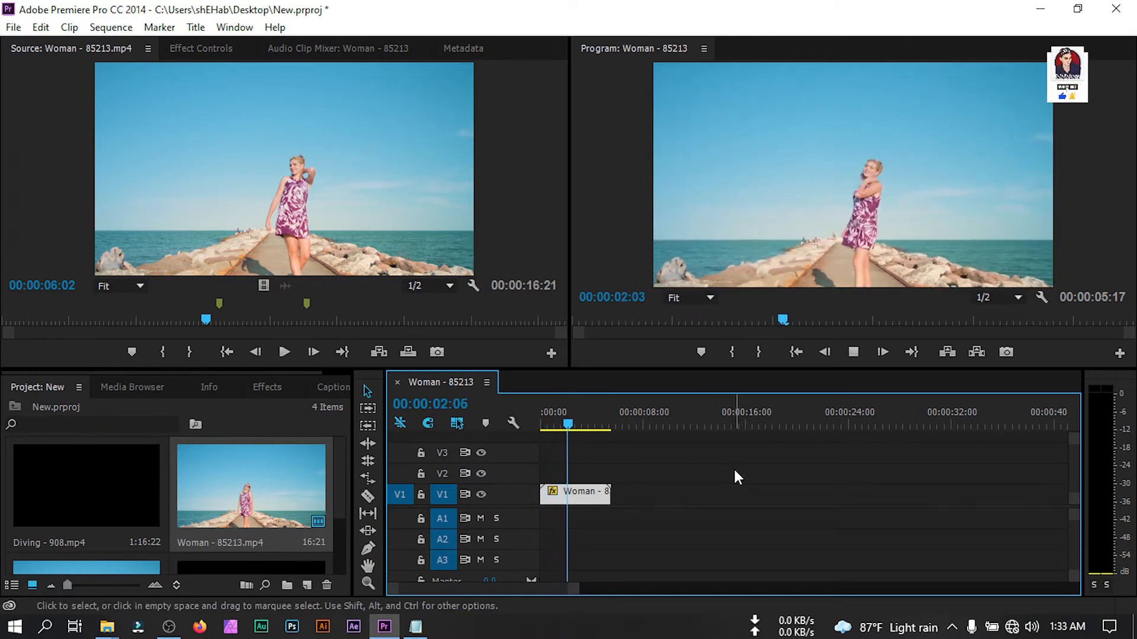
key("space")
key("ctrl+z")
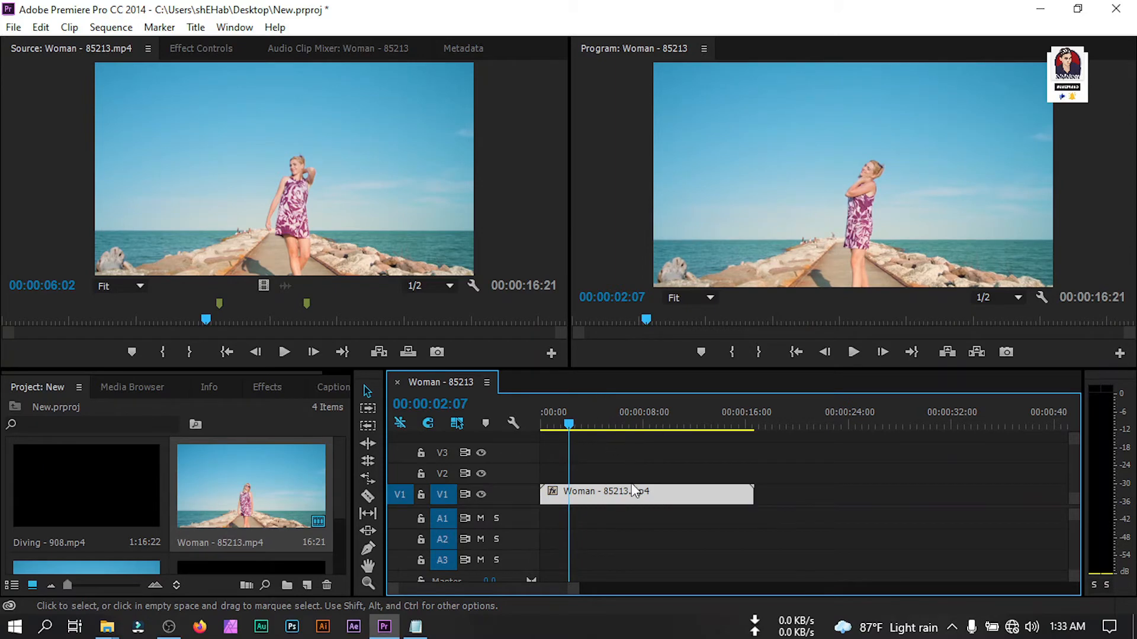
Try Reverse Speed on the Woman clip at 100% and play the sequence from near its start.
left_click_drag(576, 425, 595, 449)
right_click(580, 495)
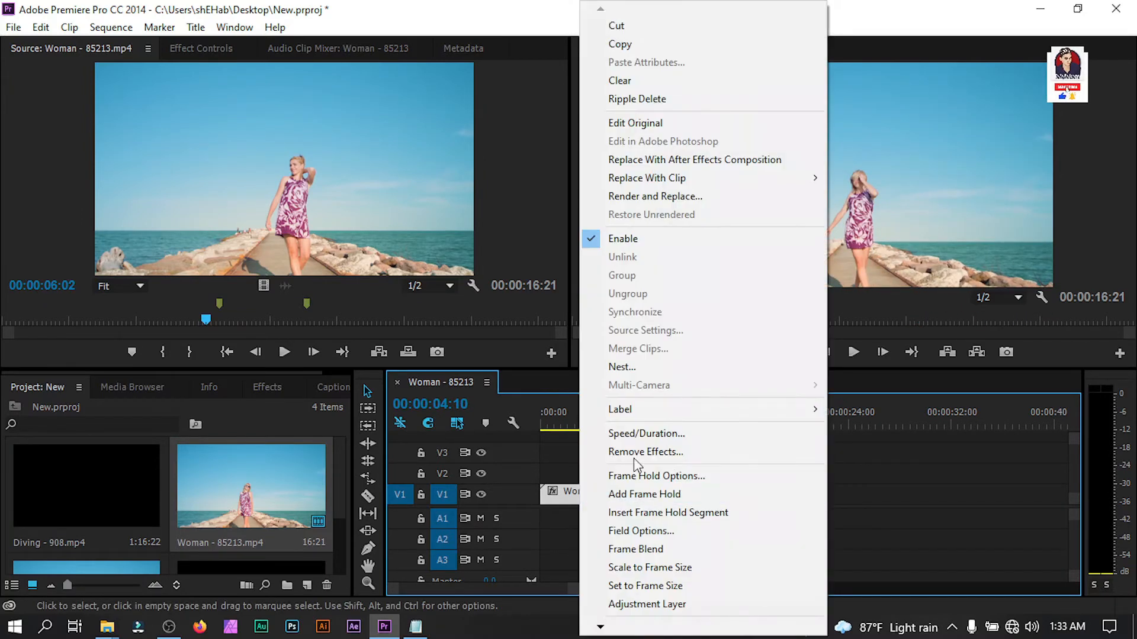
left_click(655, 434)
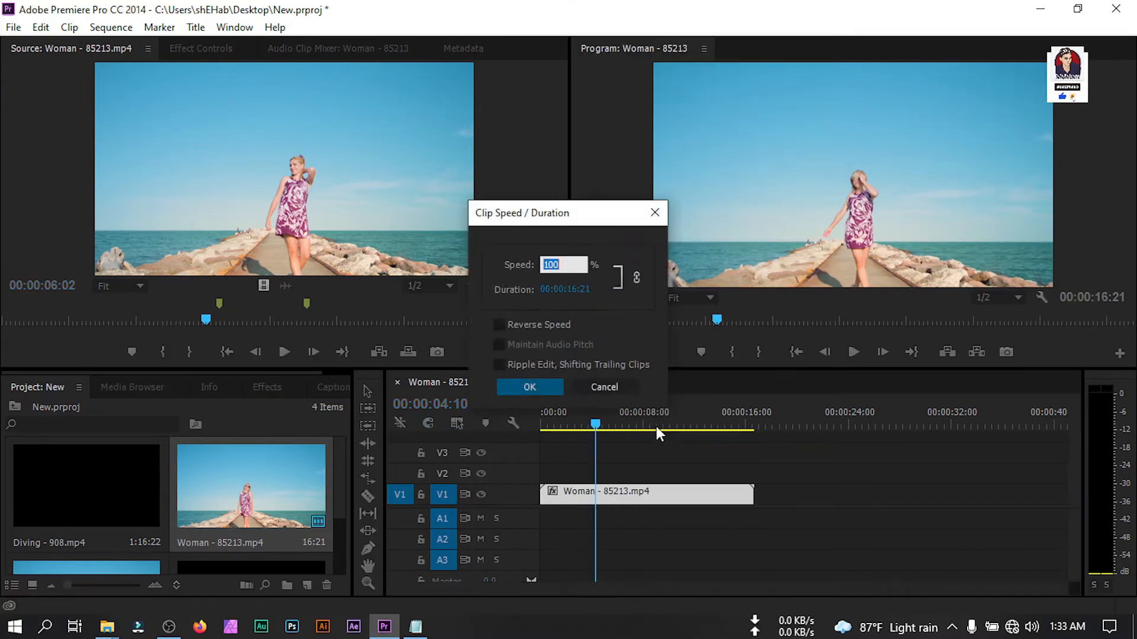
left_click(498, 325)
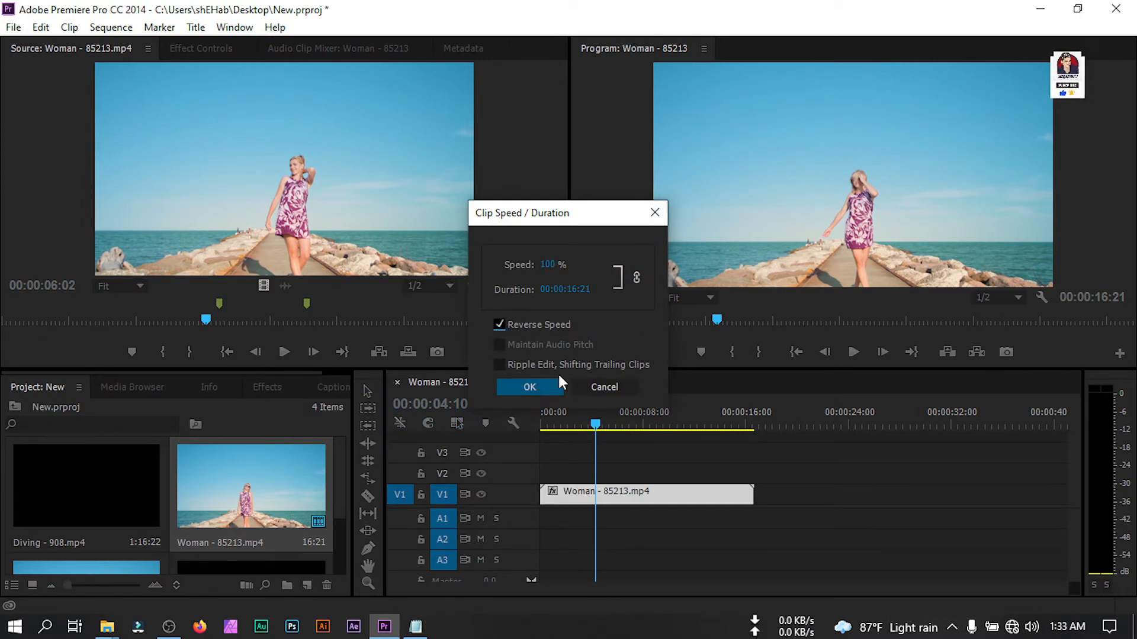
left_click(530, 387)
left_click(548, 428)
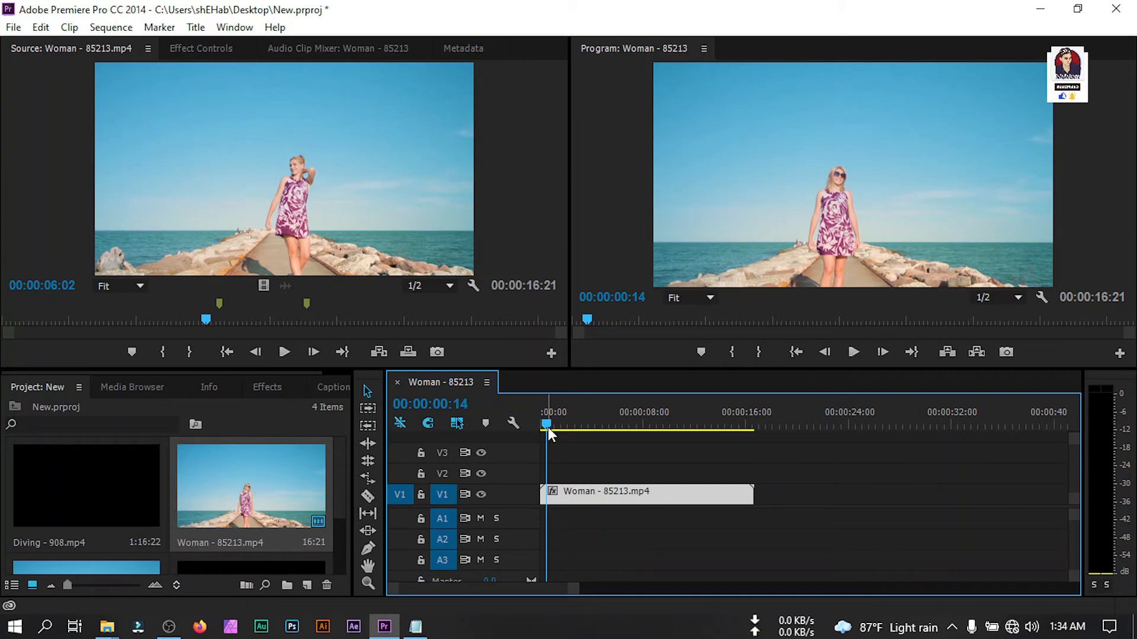
key("space")
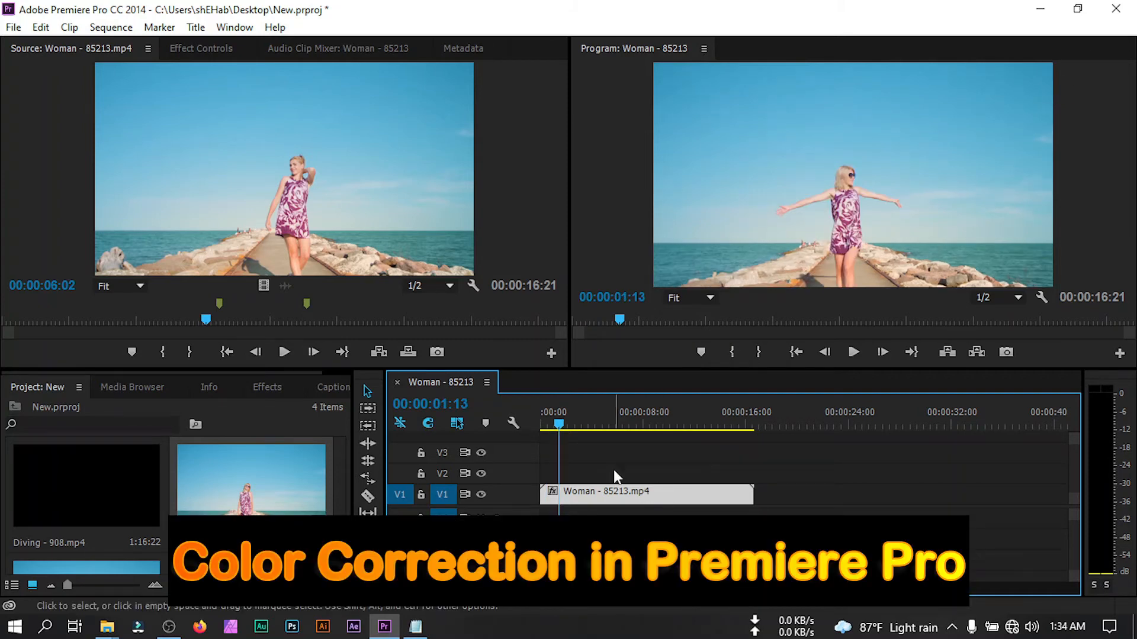
Apply the Color Balance effect from the Color Correction video effects to the Woman clip and display its balance settings at 00:00:04:06.
left_click_drag(557, 424, 595, 423)
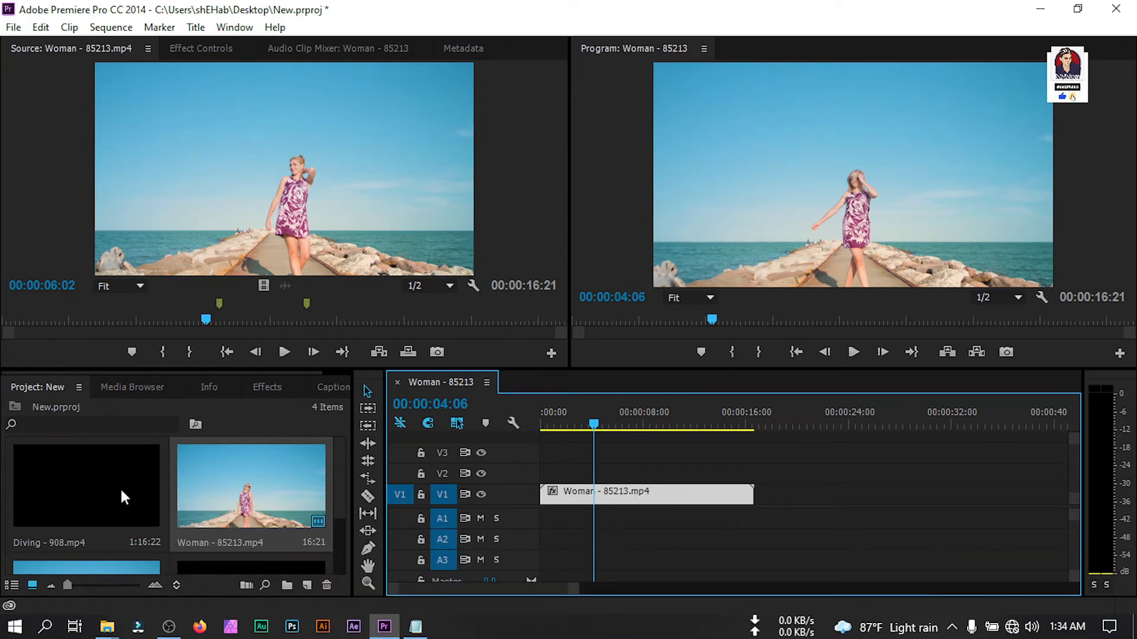
left_click(268, 387)
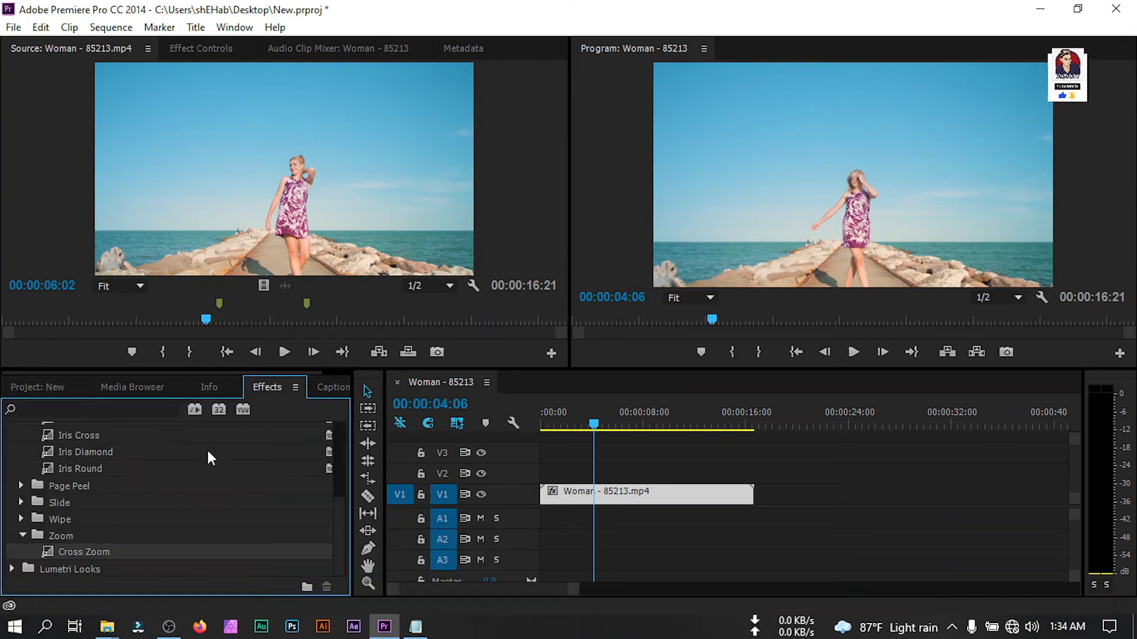
scroll(65, 509, "up", 5)
left_click(12, 499)
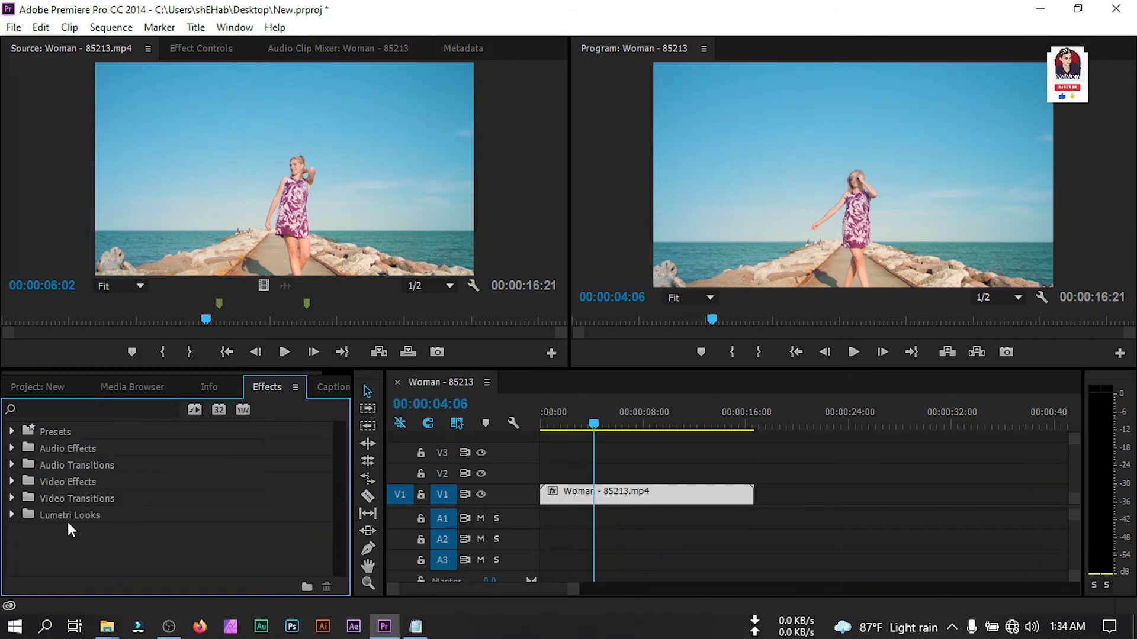
left_click(12, 482)
scroll(64, 507, "down", 2)
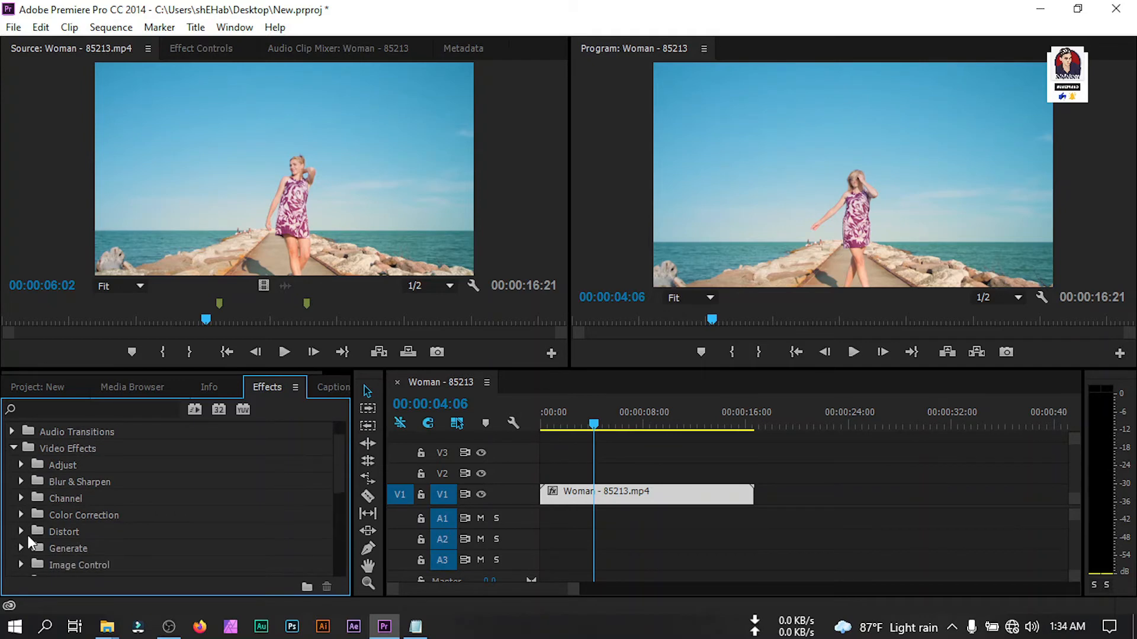
left_click(21, 514)
scroll(112, 506, "down", 3)
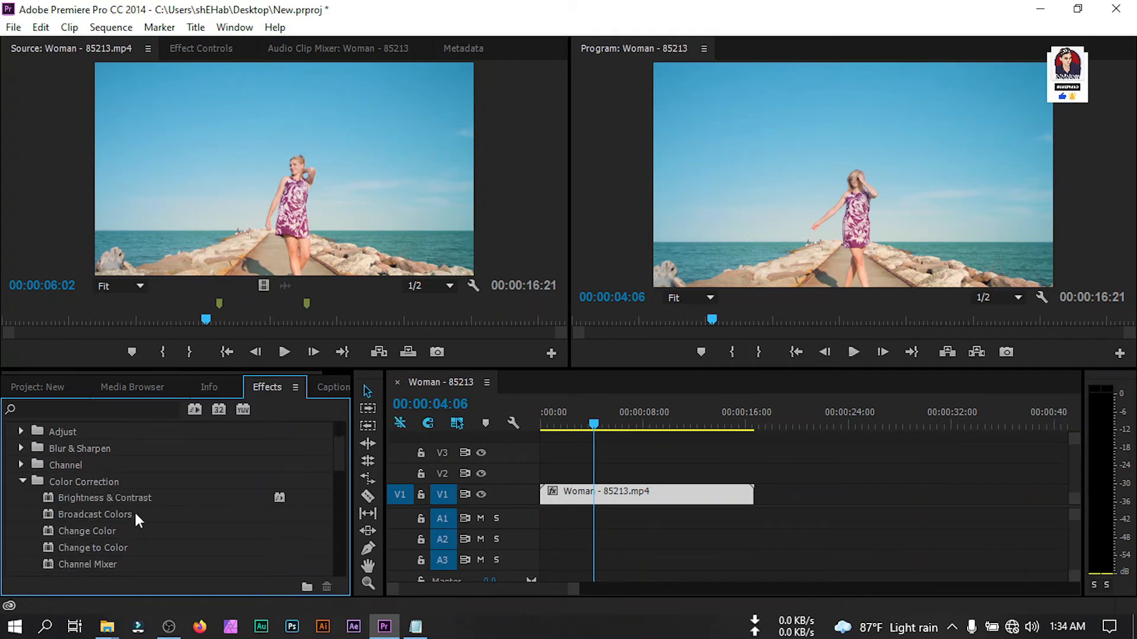
scroll(124, 529, "down", 2)
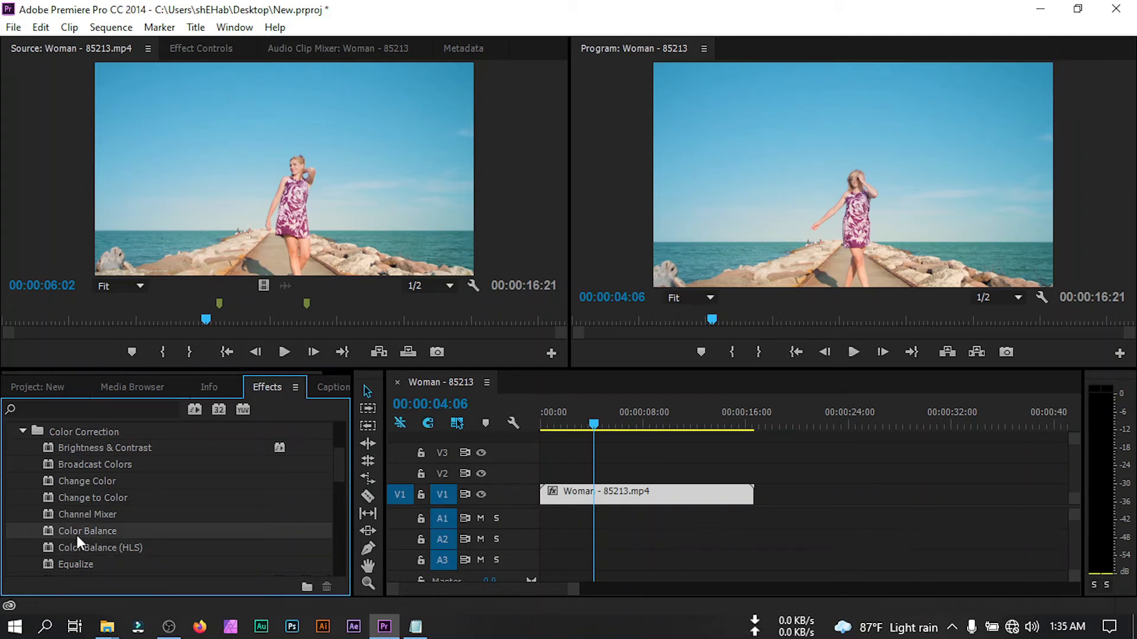
left_click_drag(76, 535, 615, 495)
left_click(210, 52)
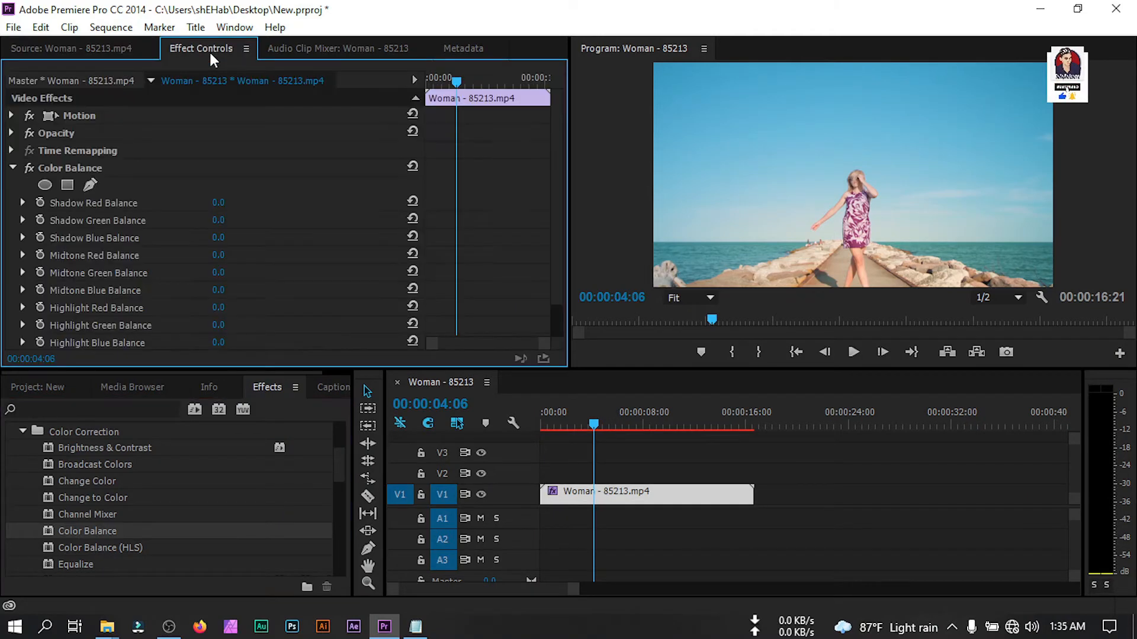
scroll(190, 265, "down", 1)
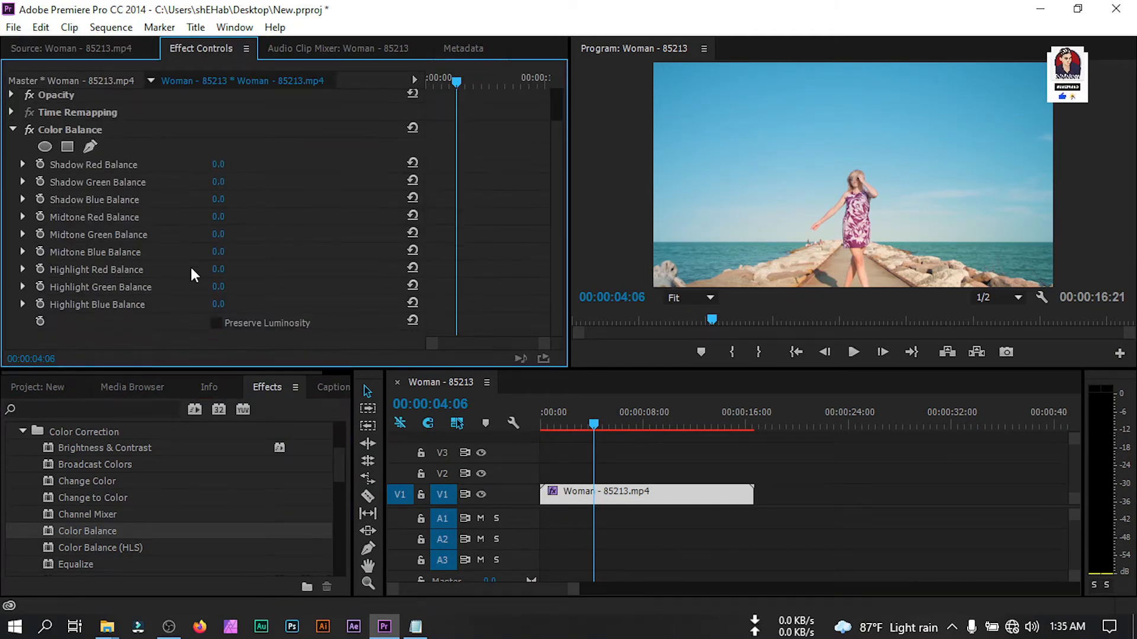
Set Color Balance red, green and blue to 100, 47, -41 for shadows, 41, -23, 15 for midtones, and 7, -65, 51 for highlights.
scroll(187, 271, "up", 1)
scroll(182, 272, "down", 1)
scroll(182, 272, "up", 1)
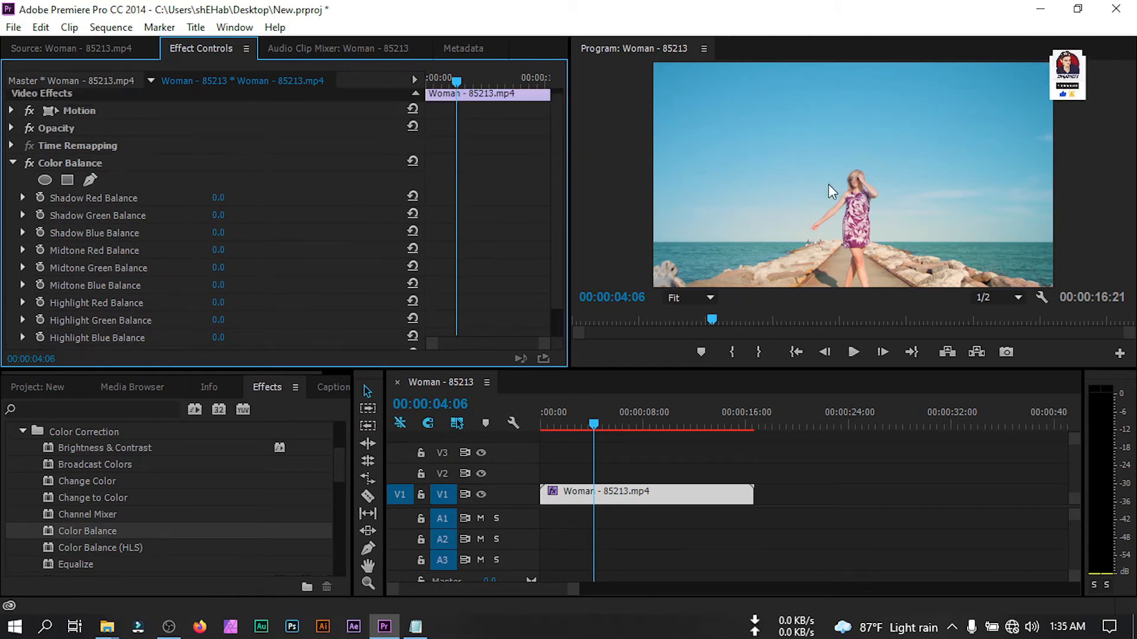
left_click_drag(244, 202, 295, 203)
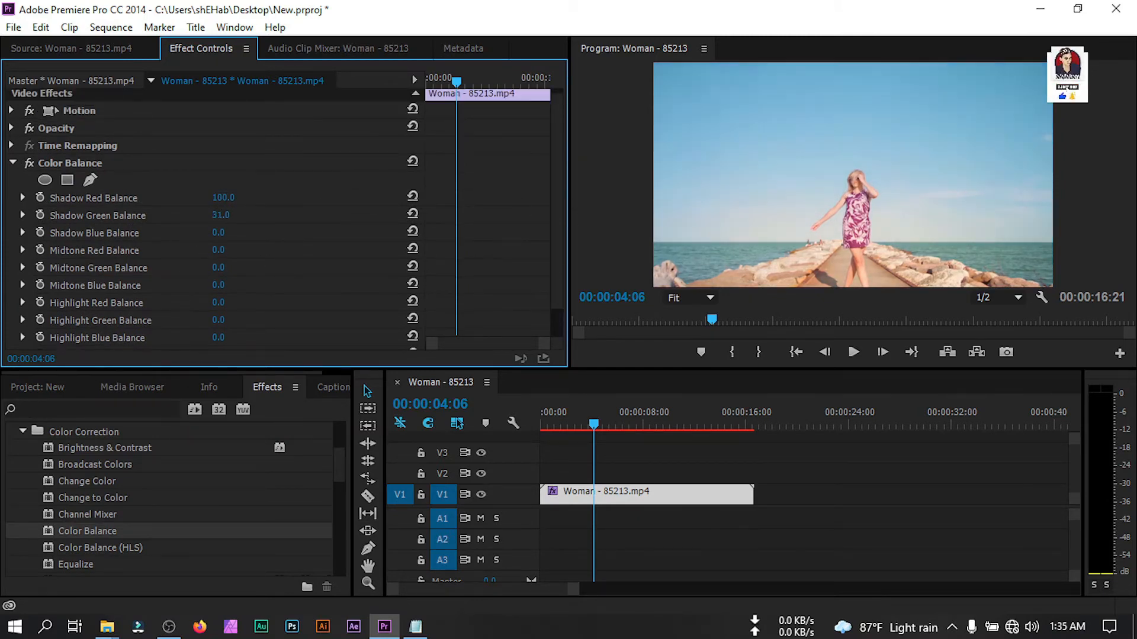
left_click_drag(220, 215, 223, 286)
scroll(258, 308, "down", 1)
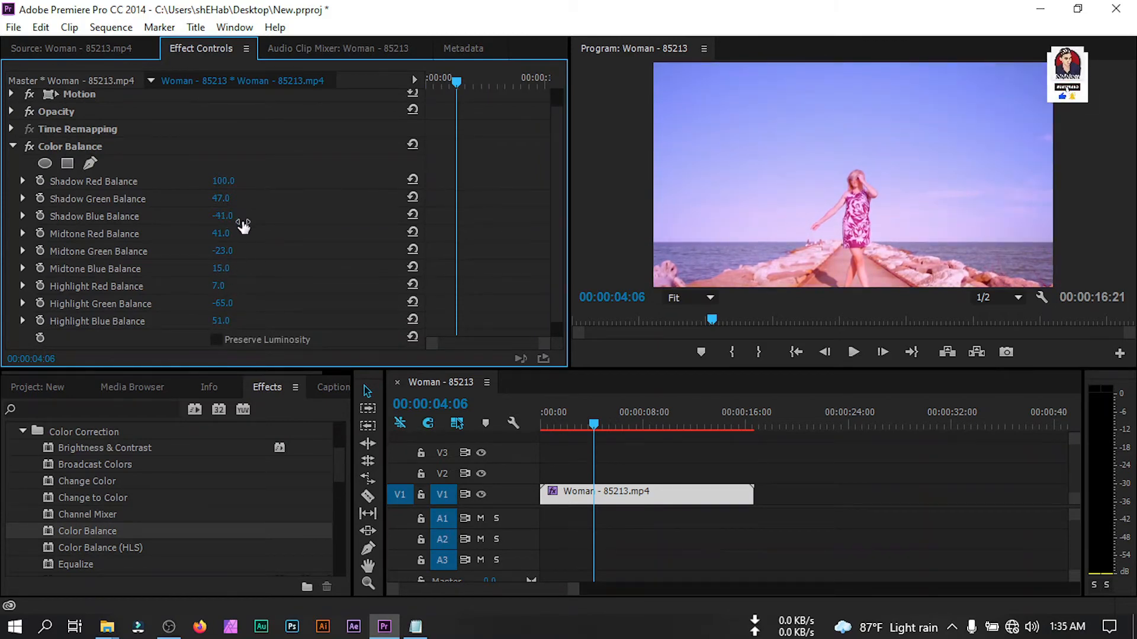
Apply the Fast Color Corrector effect from the Color Correction effects to the Woman clip.
scroll(147, 525, "down", 5)
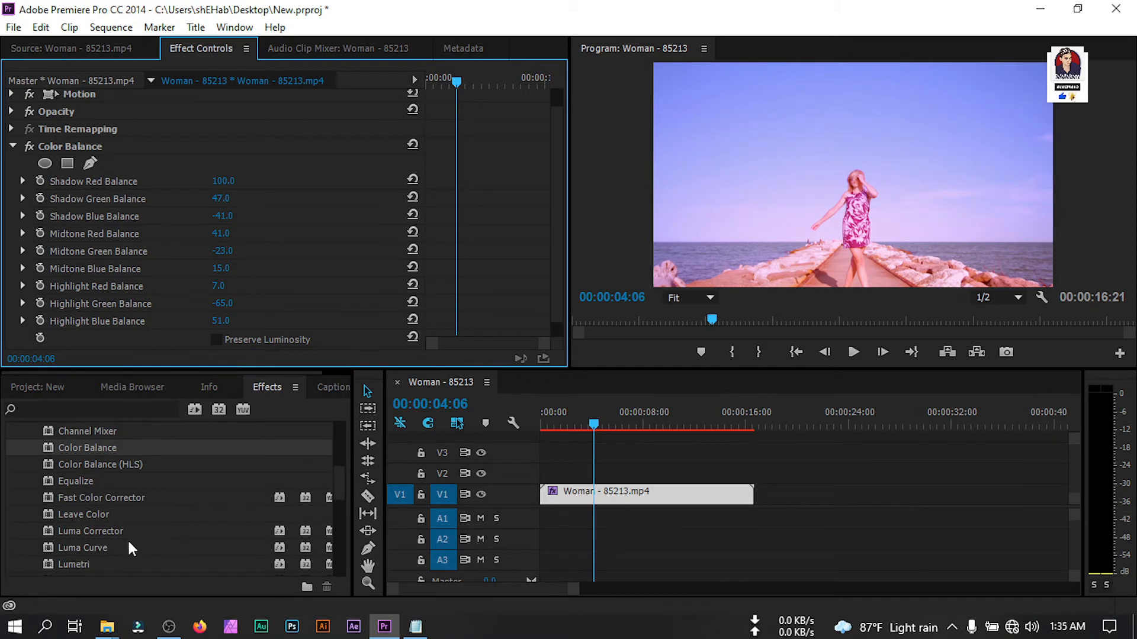
scroll(103, 539, "down", 1)
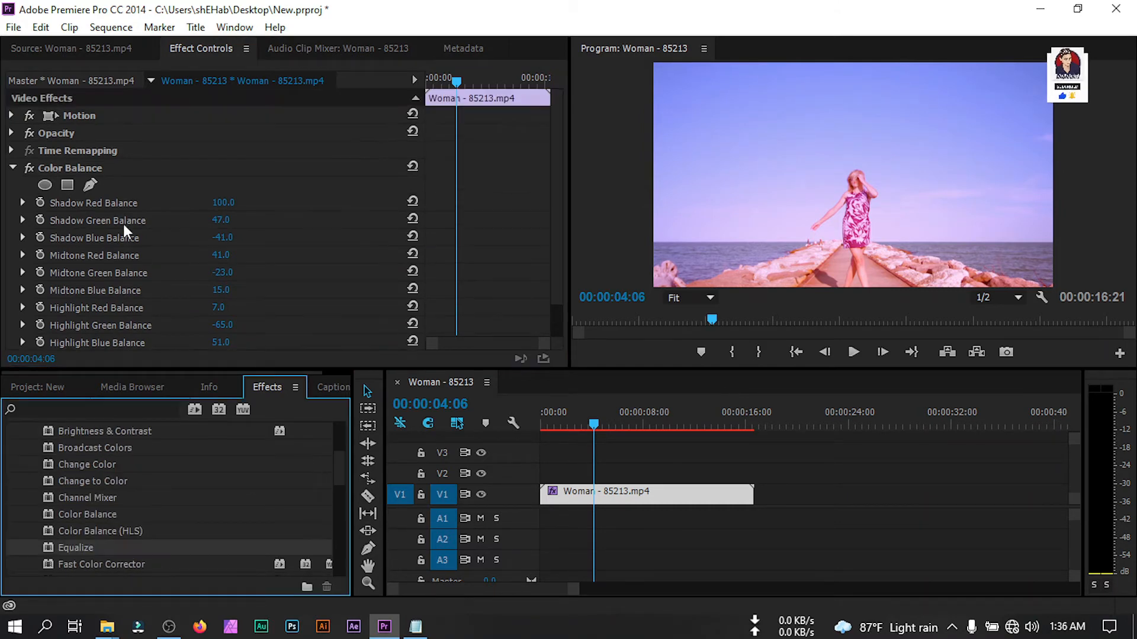
scroll(123, 224, "down", 1)
scroll(102, 524, "down", 2)
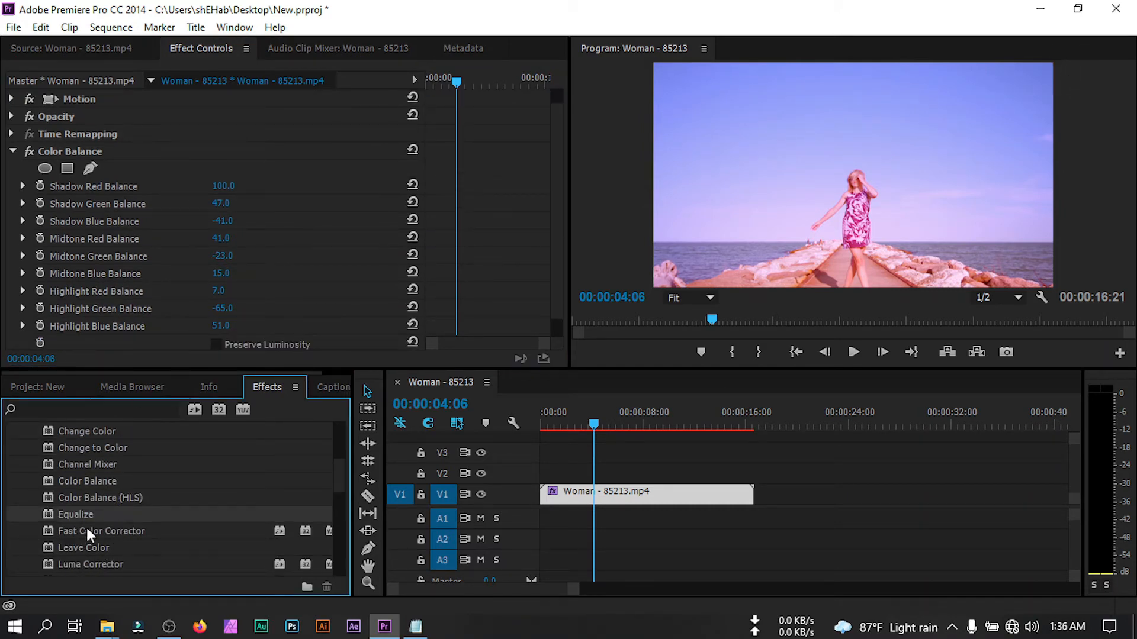
left_click(87, 530)
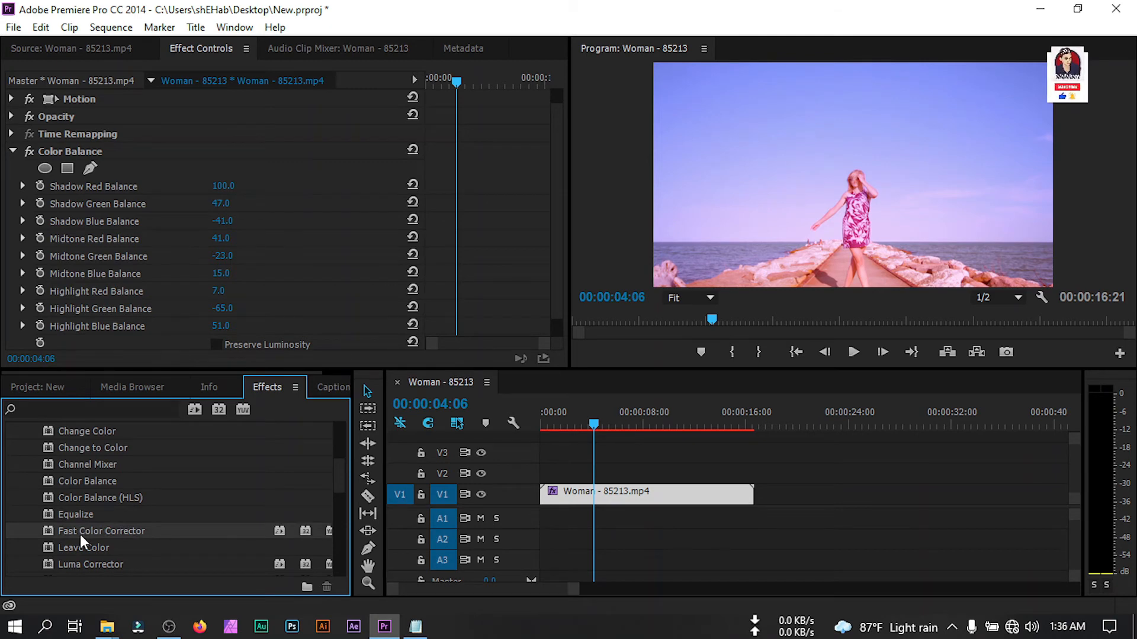
left_click_drag(80, 535, 639, 498)
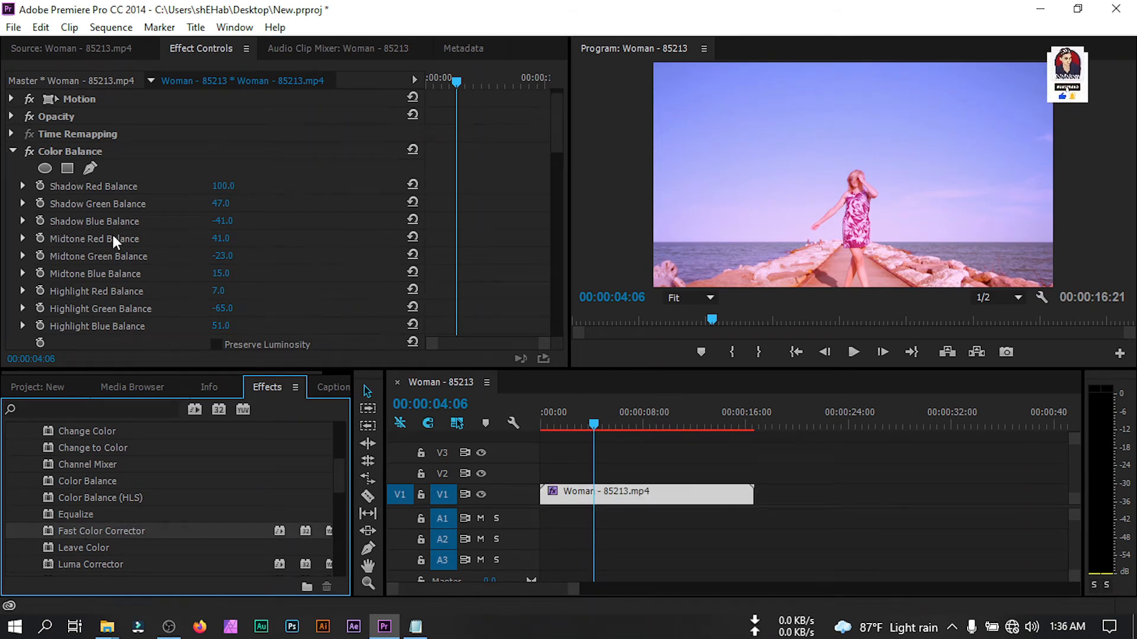
Shift the Fast Color Corrector's hue balance strongly toward green-cyan on the color wheel and view the frame at 00:00:03:13.
scroll(112, 236, "down", 10)
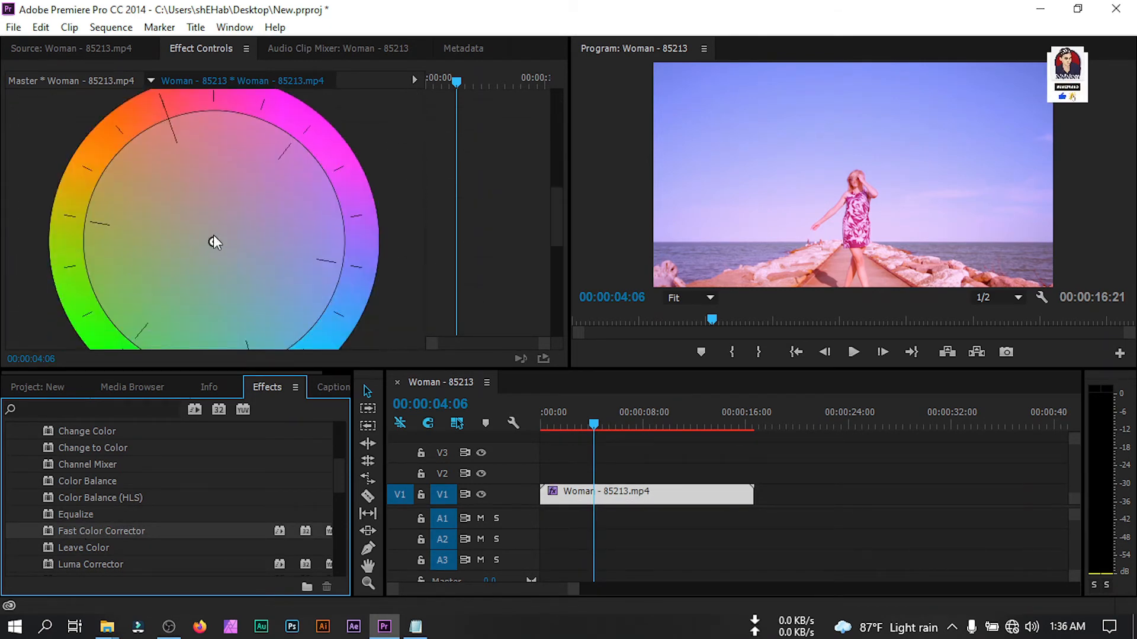
left_click_drag(214, 241, 164, 332)
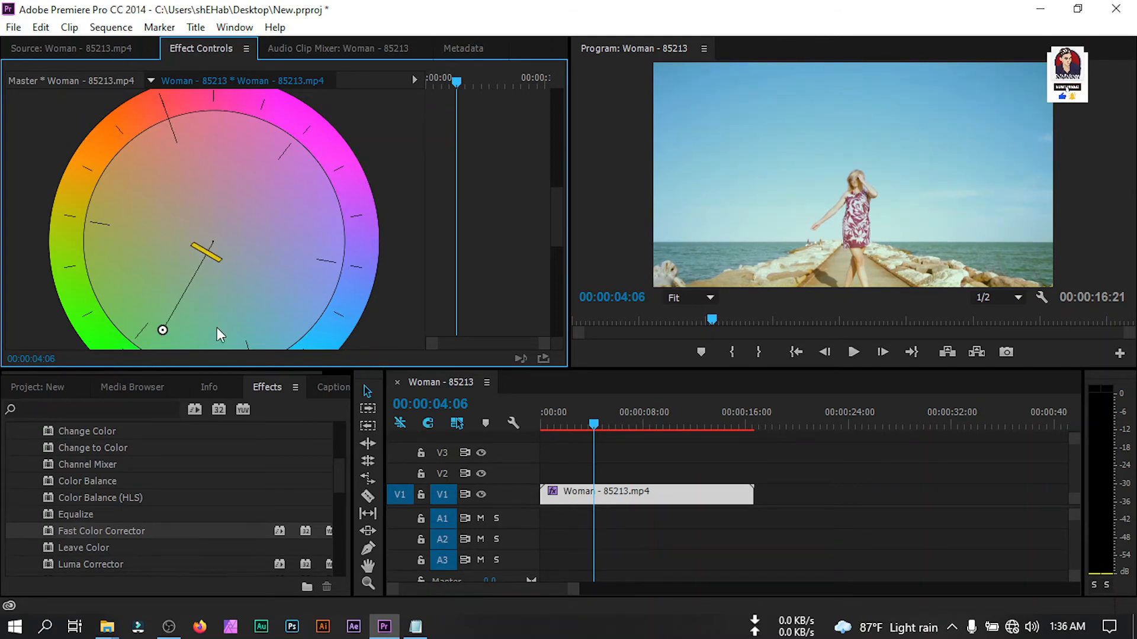
left_click(637, 544)
mouse_move(592, 423)
left_mouse_down()
mouse_move(569, 425)
mouse_move(584, 424)
left_mouse_up()
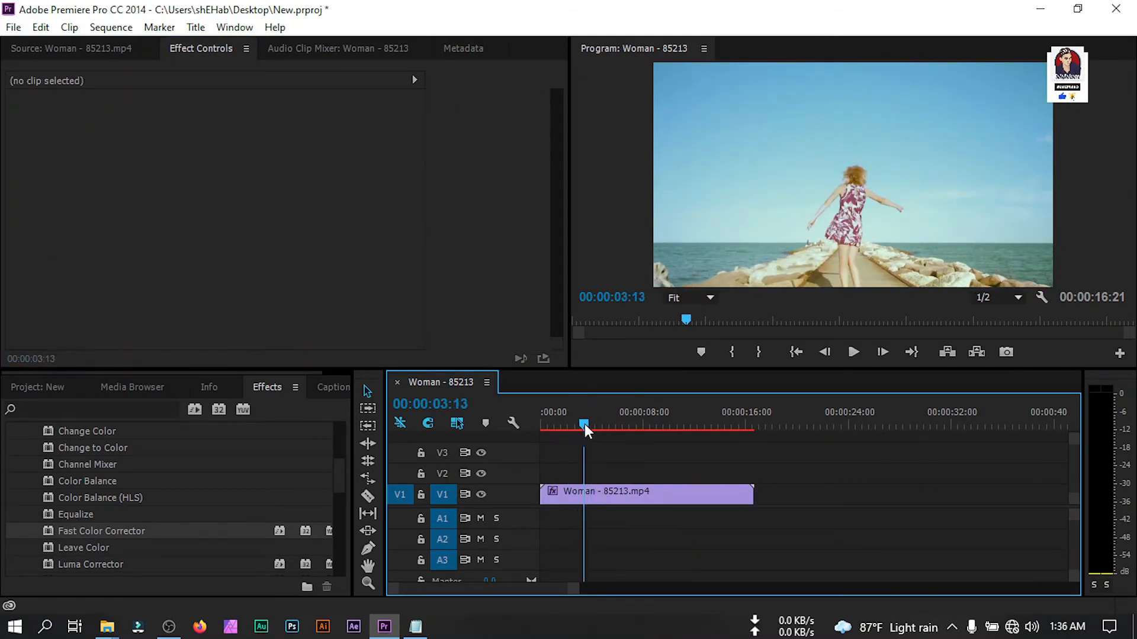
Compare the Woman clip with Color Balance and Fast Color Corrector switched off and on, then play the corrected clip from near its start.
left_click(190, 51)
left_click(611, 500)
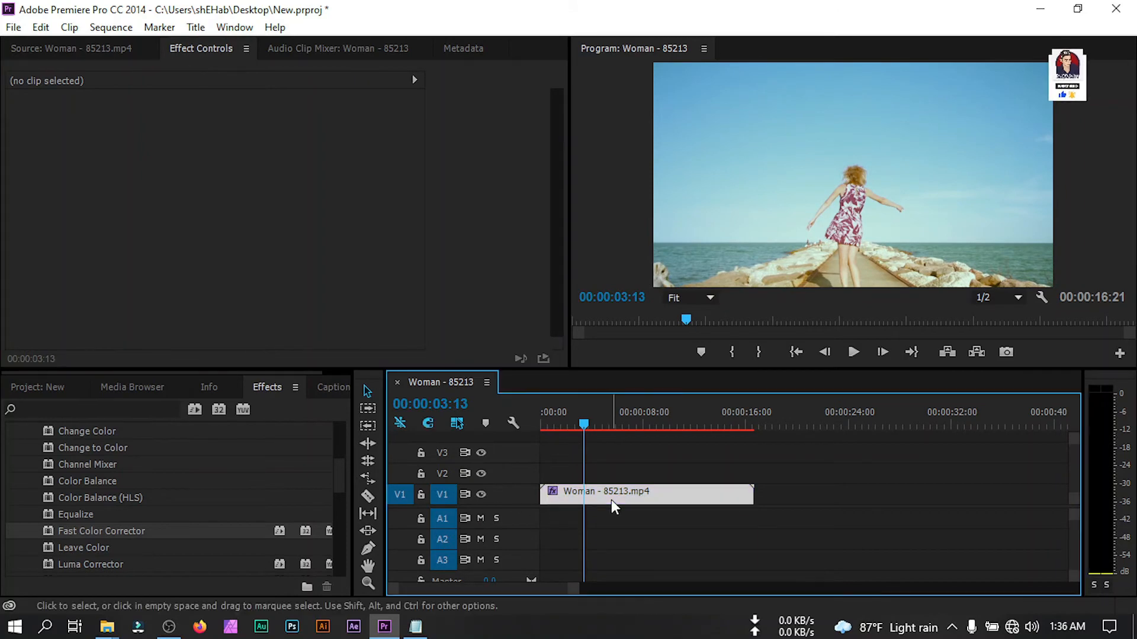
left_click(12, 170)
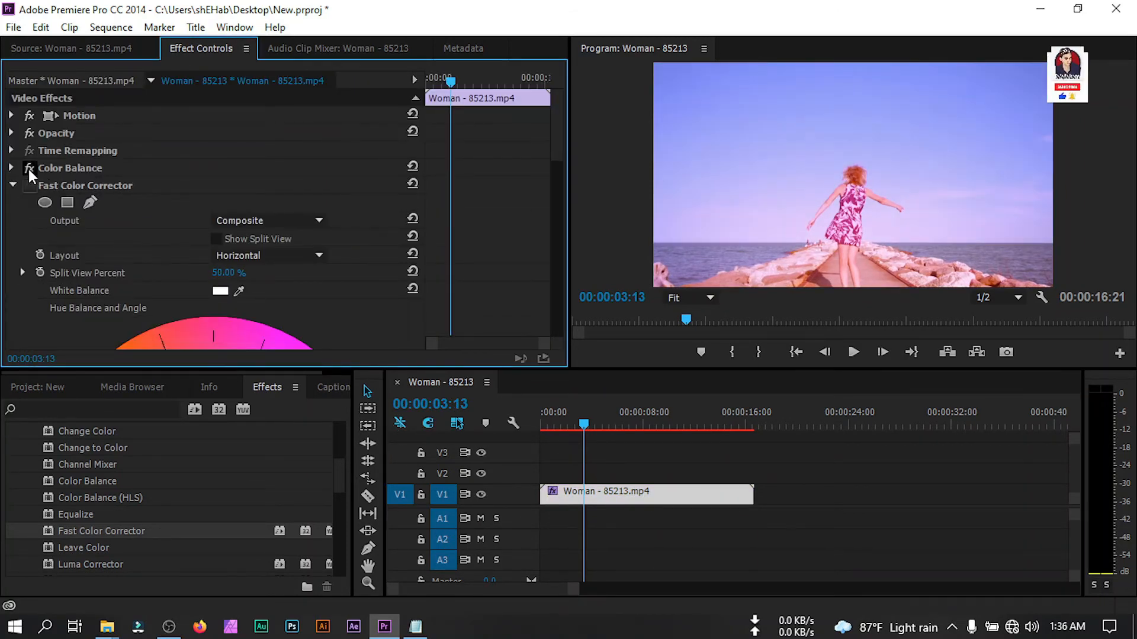
left_click(28, 168)
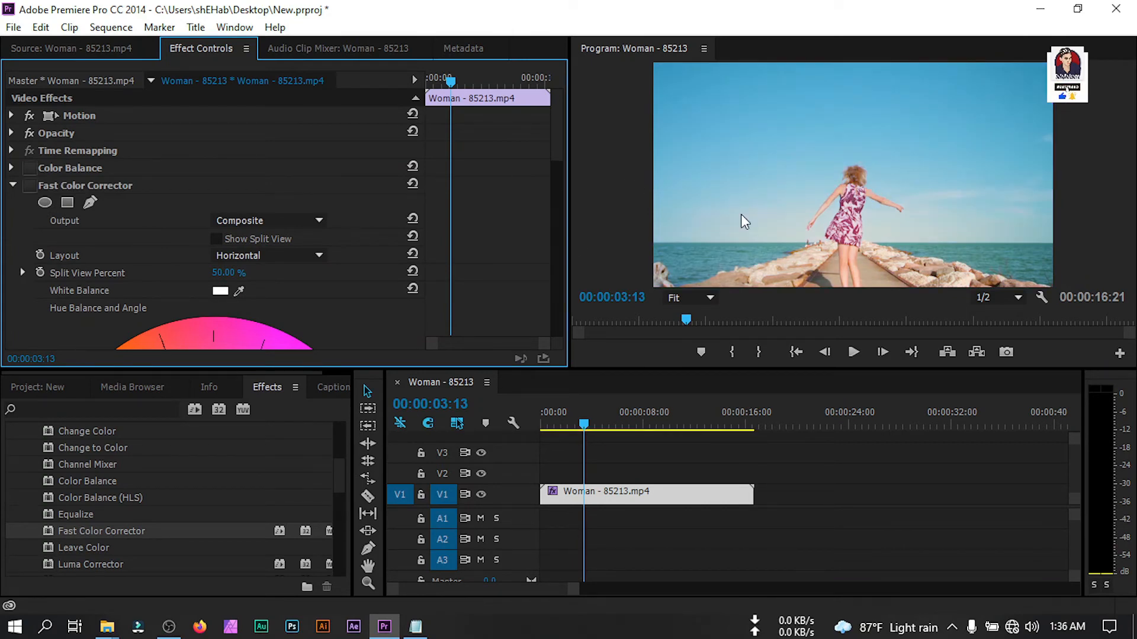
left_click(28, 169)
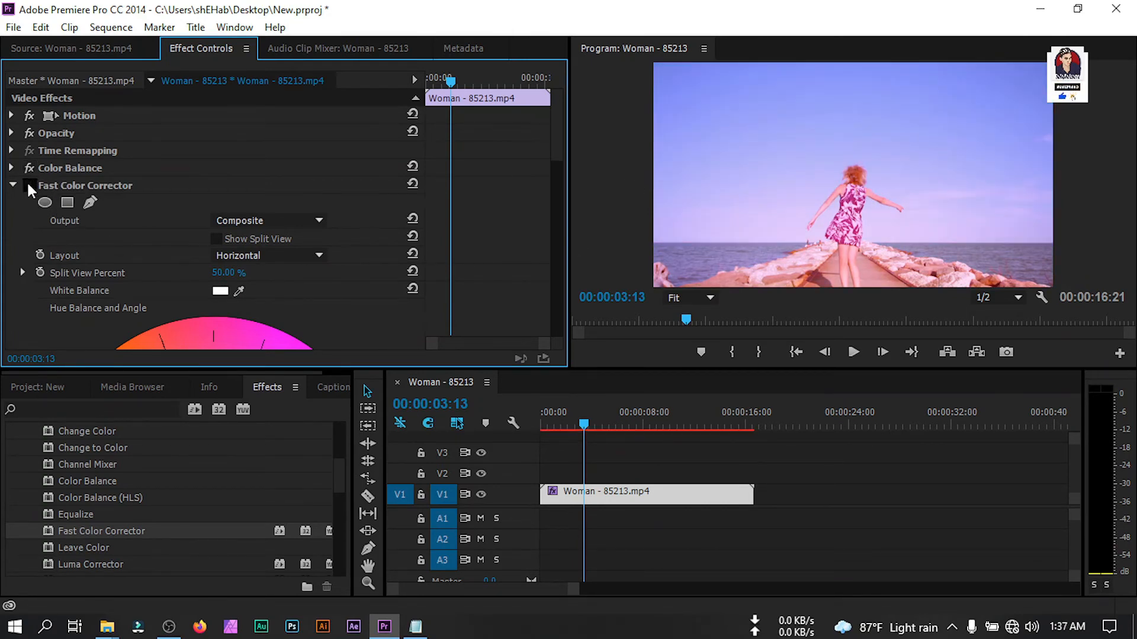
left_click(27, 185)
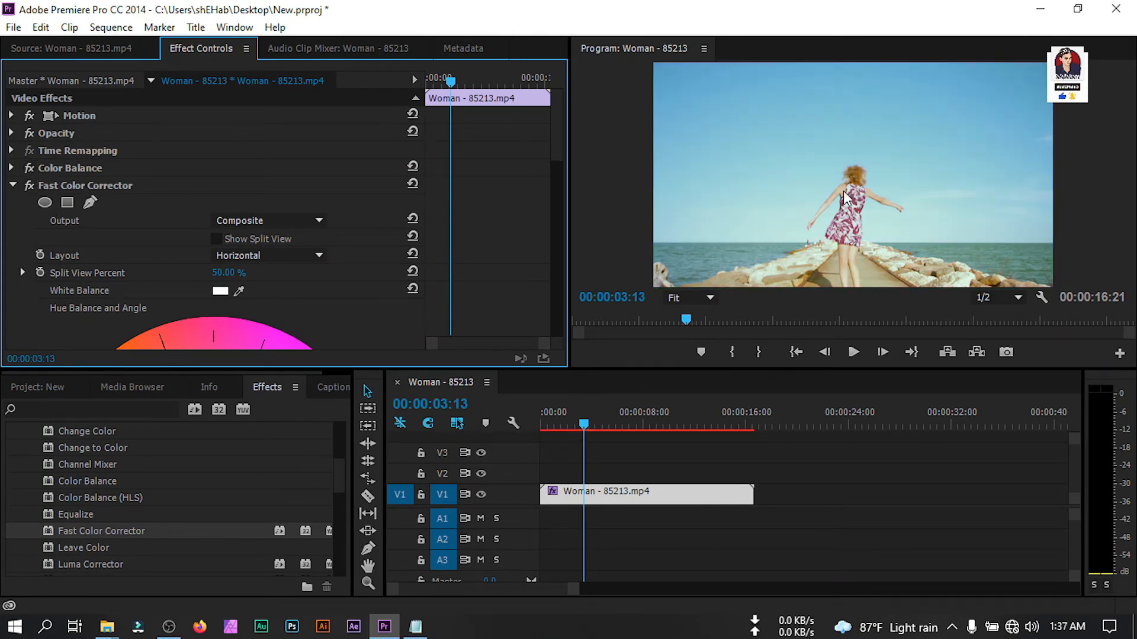
left_click(29, 184)
left_click(29, 184)
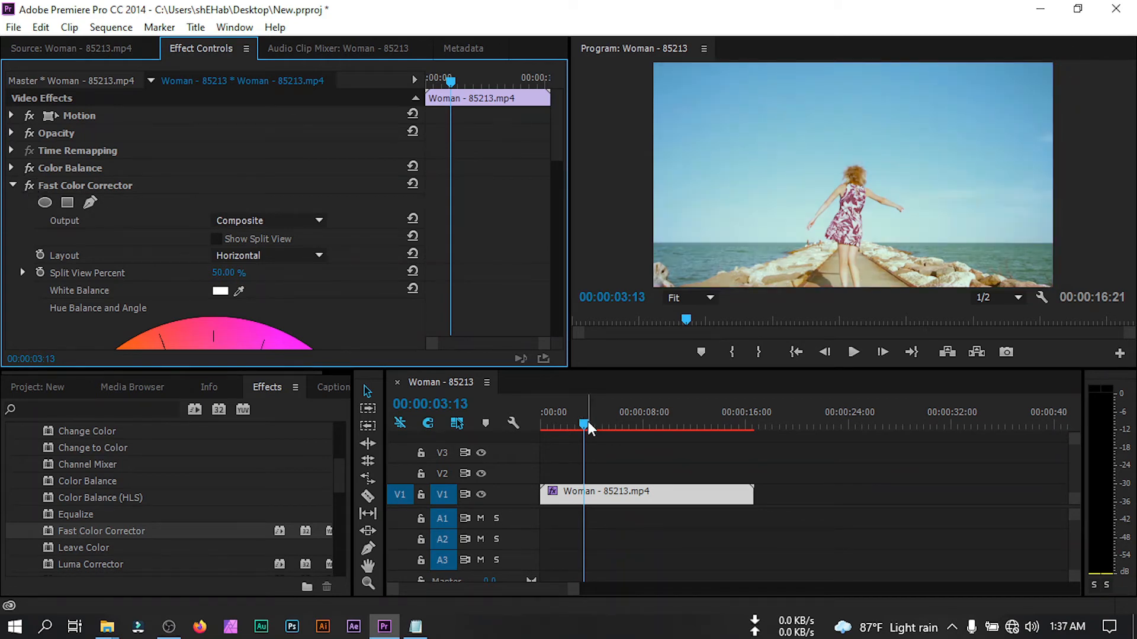
left_click_drag(588, 421, 548, 428)
key("space")
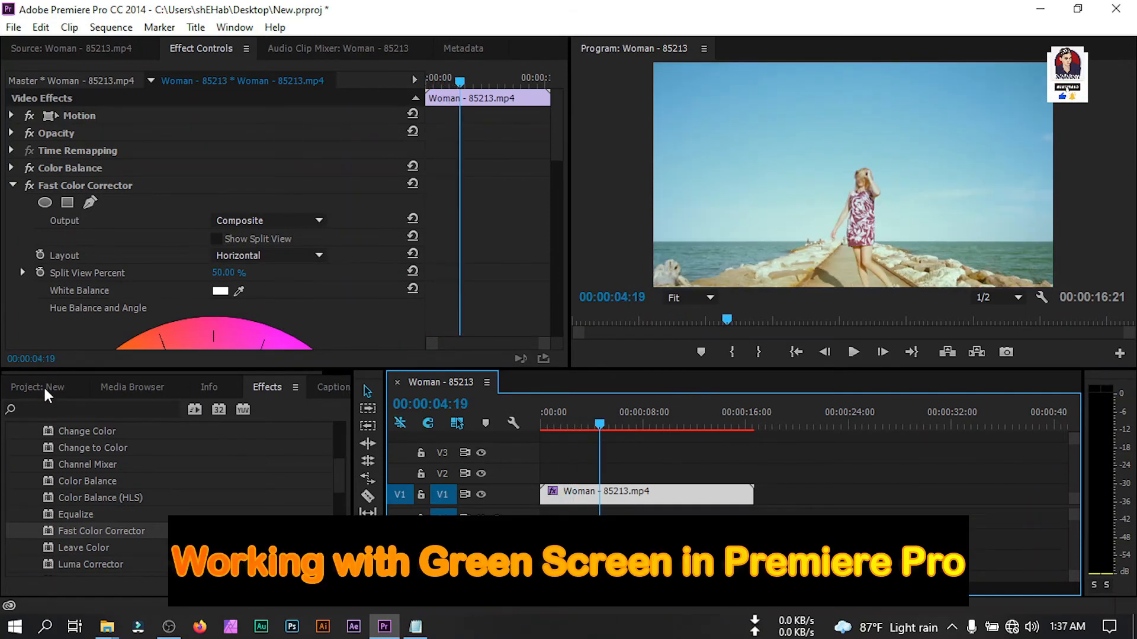
Delete the Woman clip from the timeline and clear all items from the project.
left_click(48, 389)
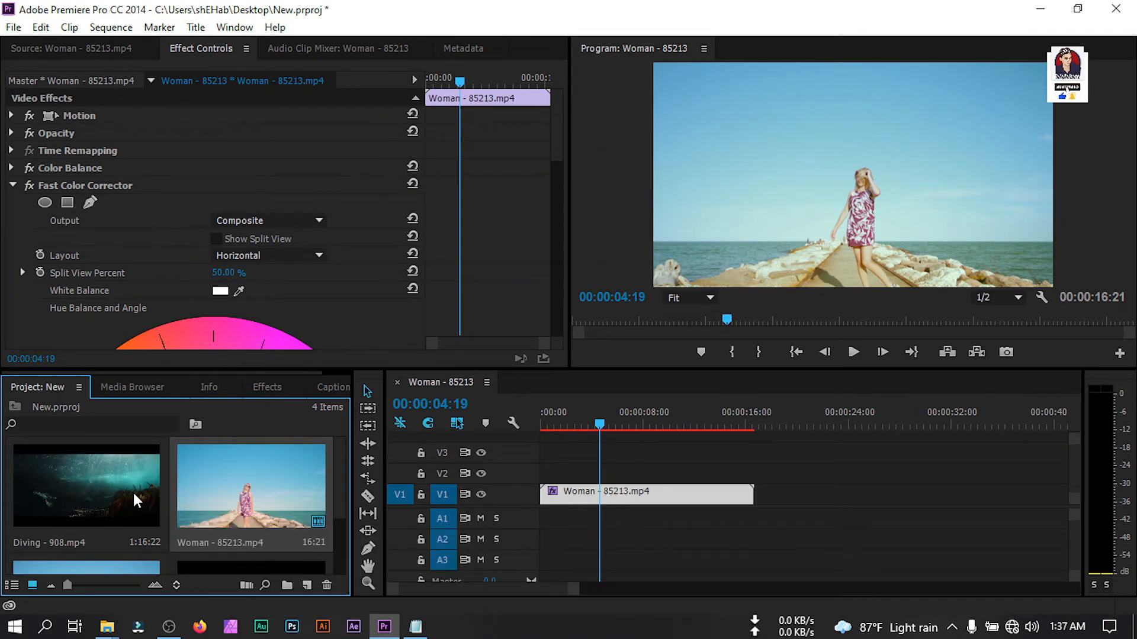
left_click(135, 496)
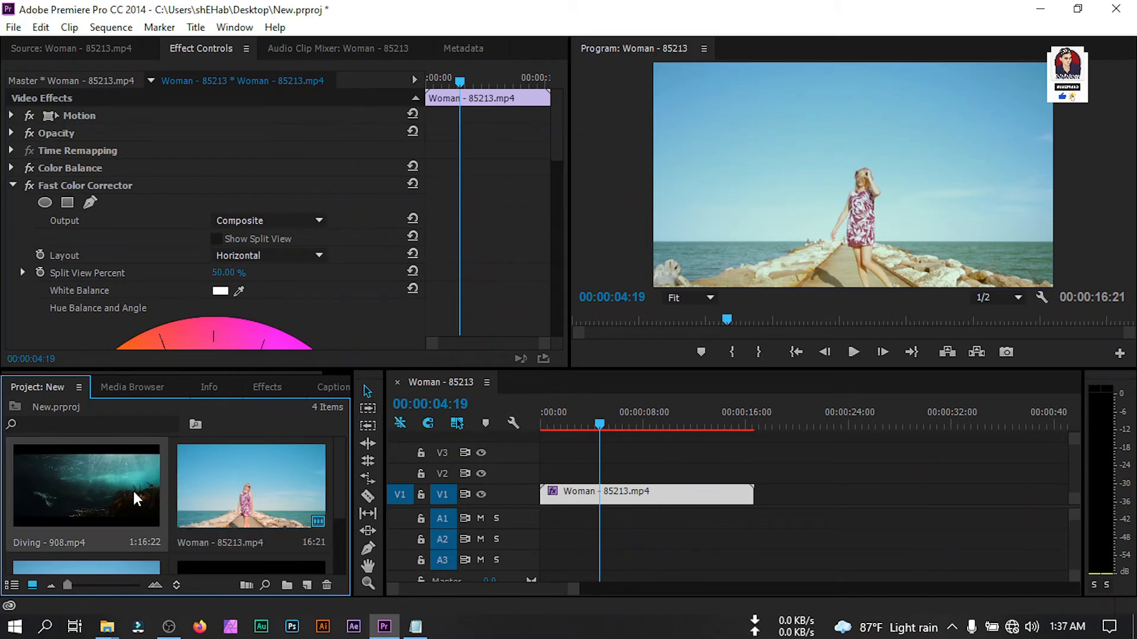
left_click_drag(676, 522, 595, 448)
key("Delete")
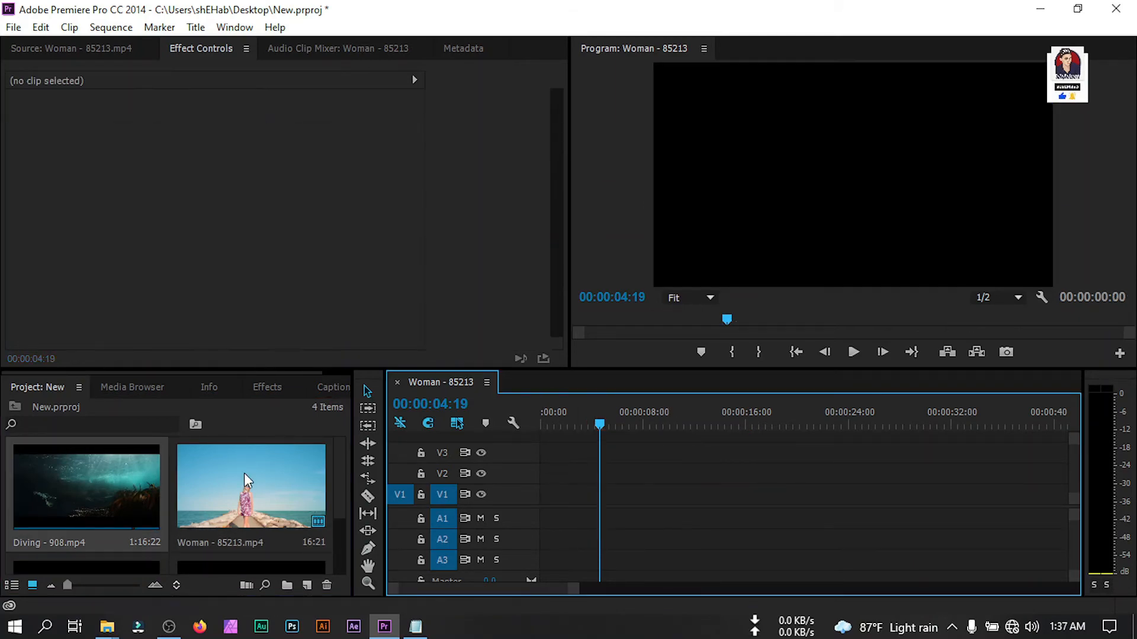
left_click(244, 473)
key("ctrl+a")
key("Delete")
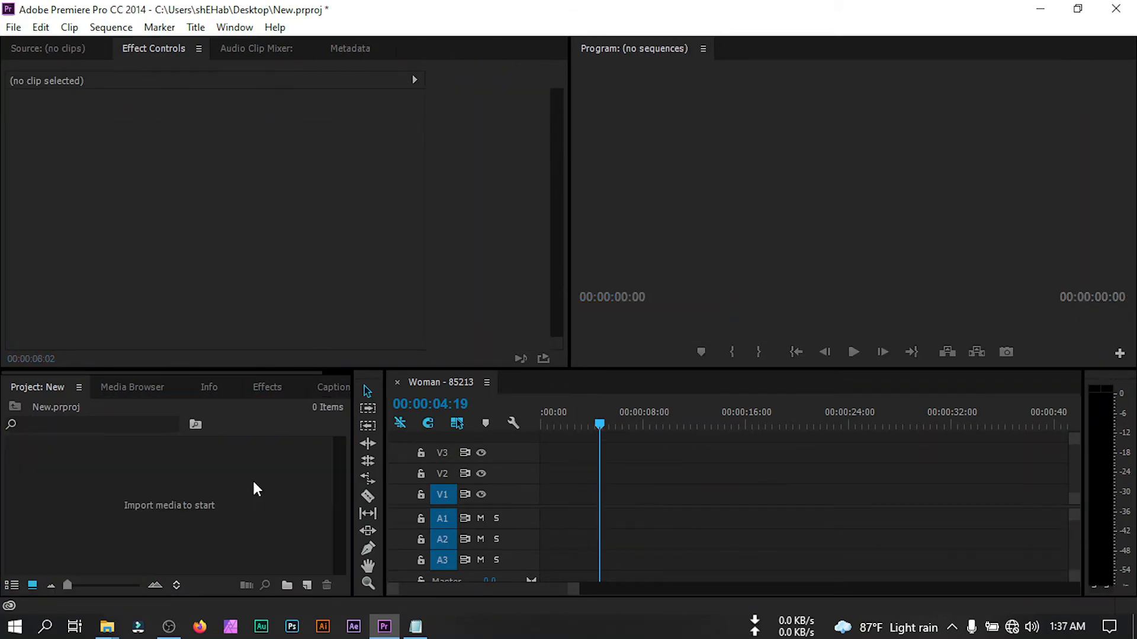
Import Bear - 75617.mp4 and Sunrise - 83880.mp4 from the Video Editing Tutorial Project folder into the project.
left_click(108, 626)
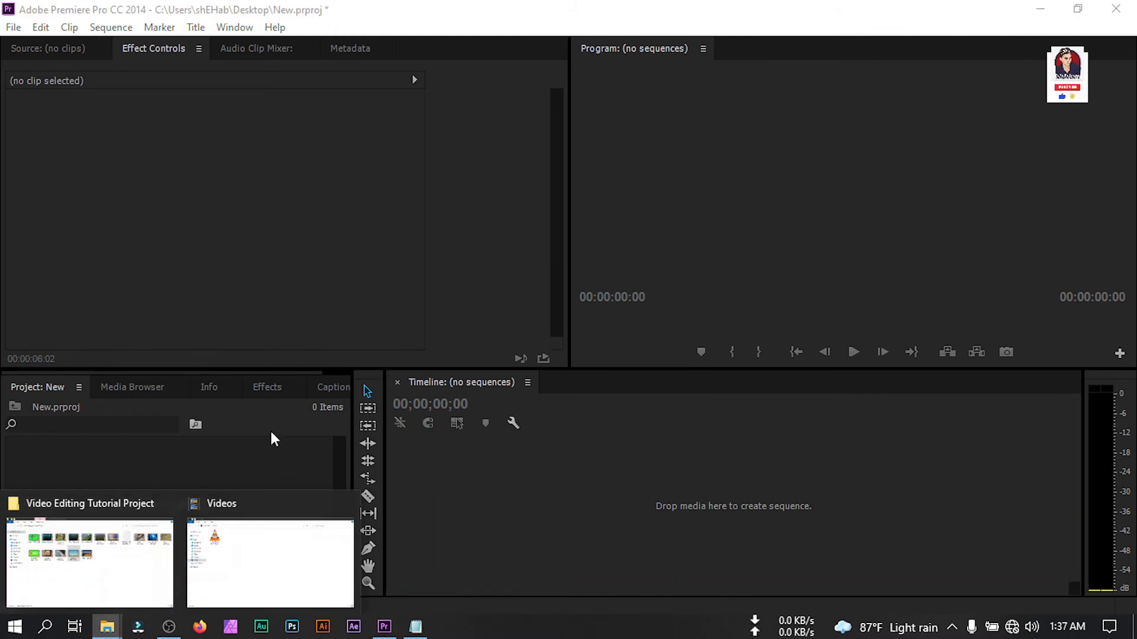
left_click(137, 575)
left_click(178, 129)
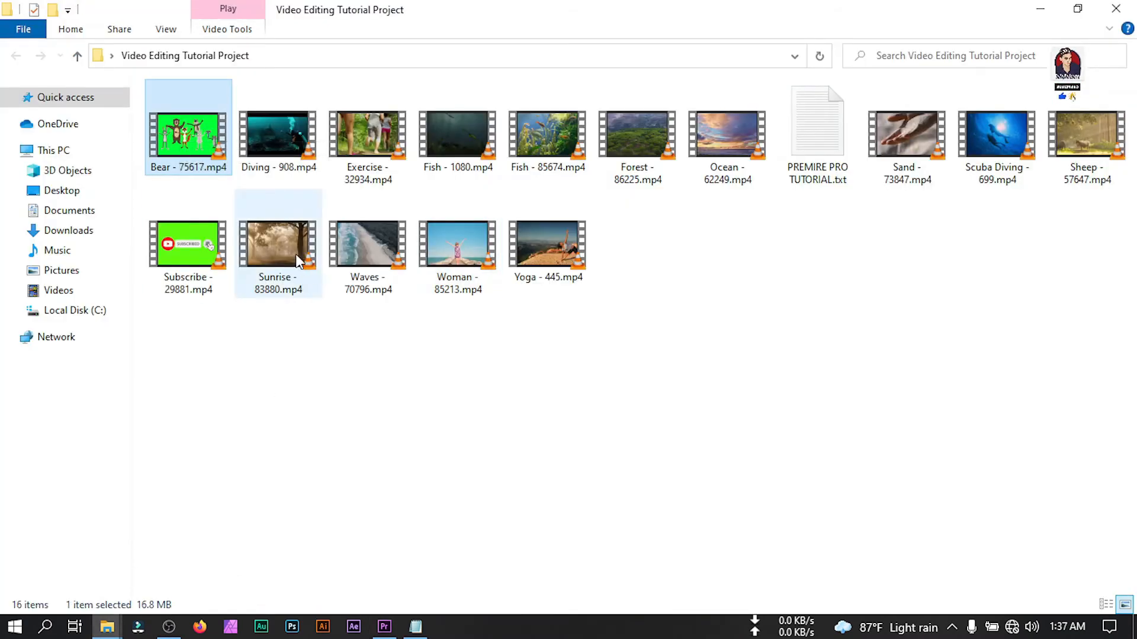
left_click(387, 628)
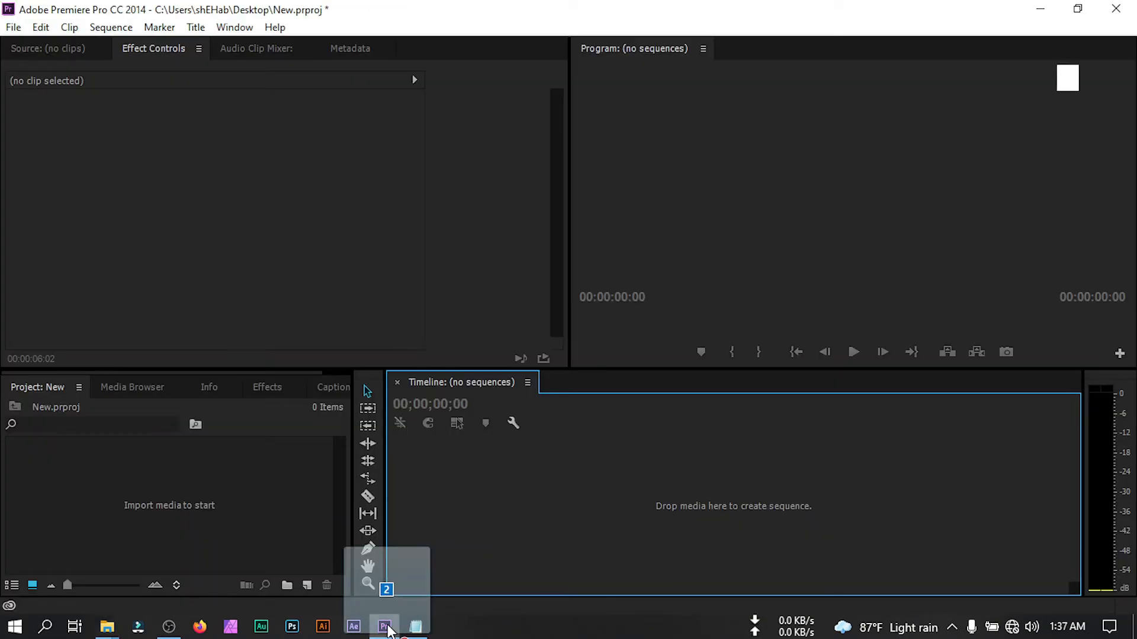
left_click_drag(388, 630, 188, 514)
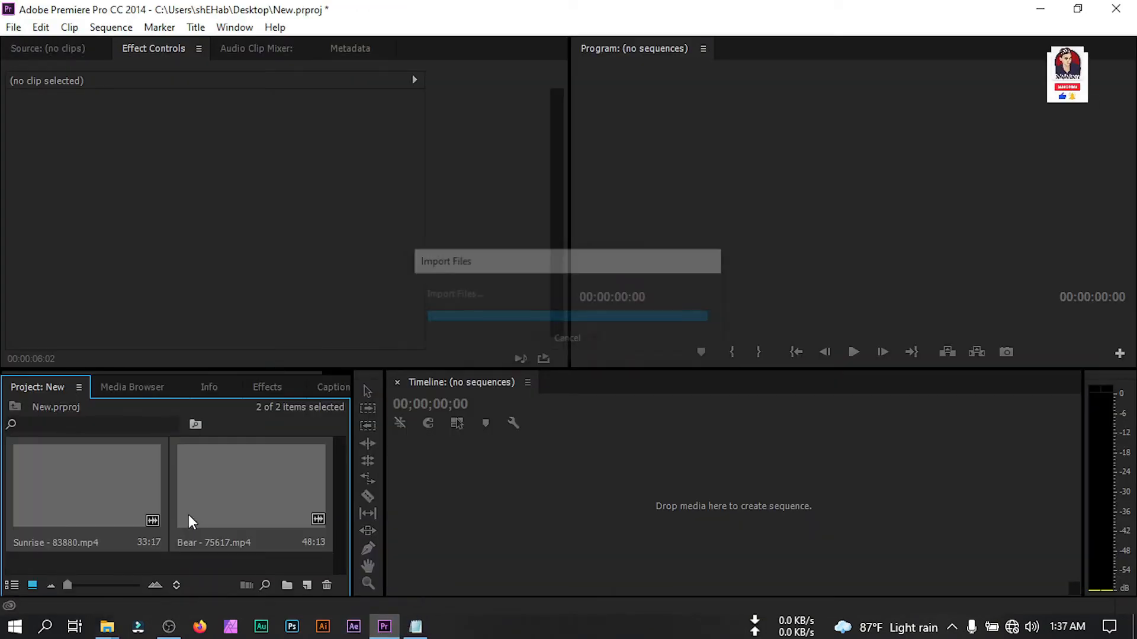
Create a sequence from the Sunrise - 83880.mp4 clip and move the playhead to 00:00:03:24.
left_click(81, 556)
left_click_drag(84, 485, 428, 500)
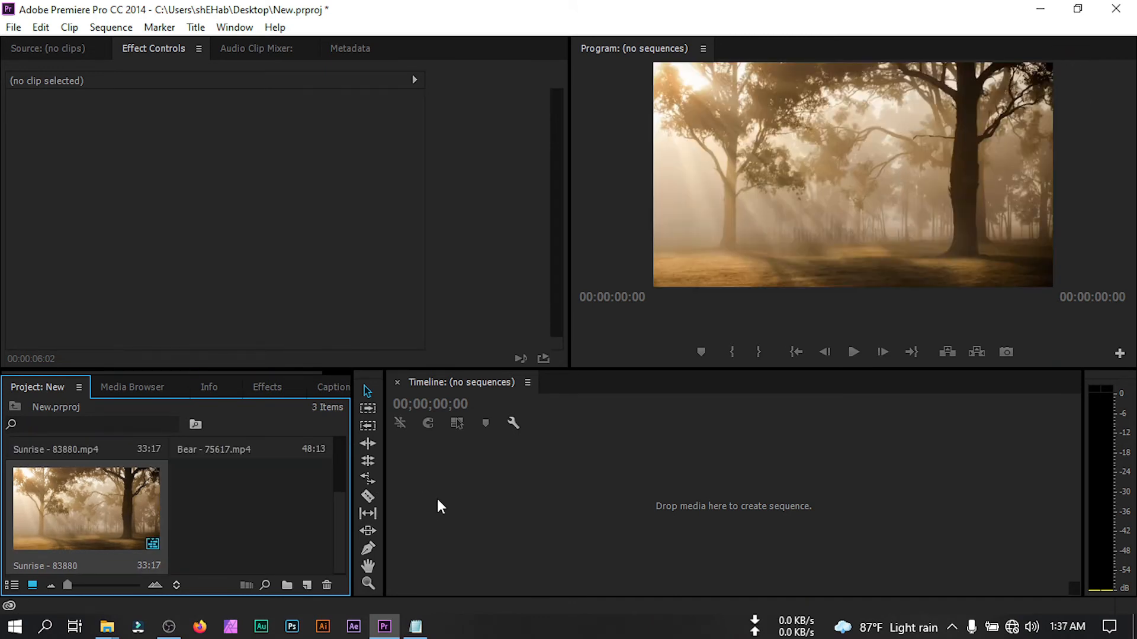
mouse_move(543, 421)
left_mouse_down()
mouse_move(595, 422)
mouse_move(556, 423)
left_mouse_up()
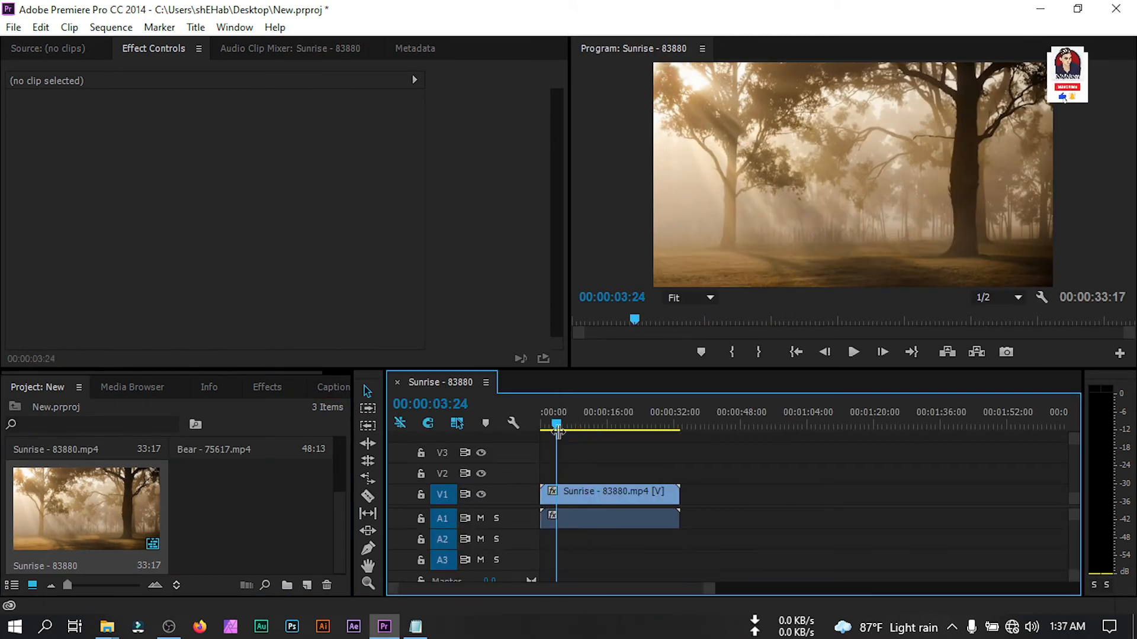
left_click(220, 501)
left_click_drag(249, 499, 543, 472)
key("ctrl+z")
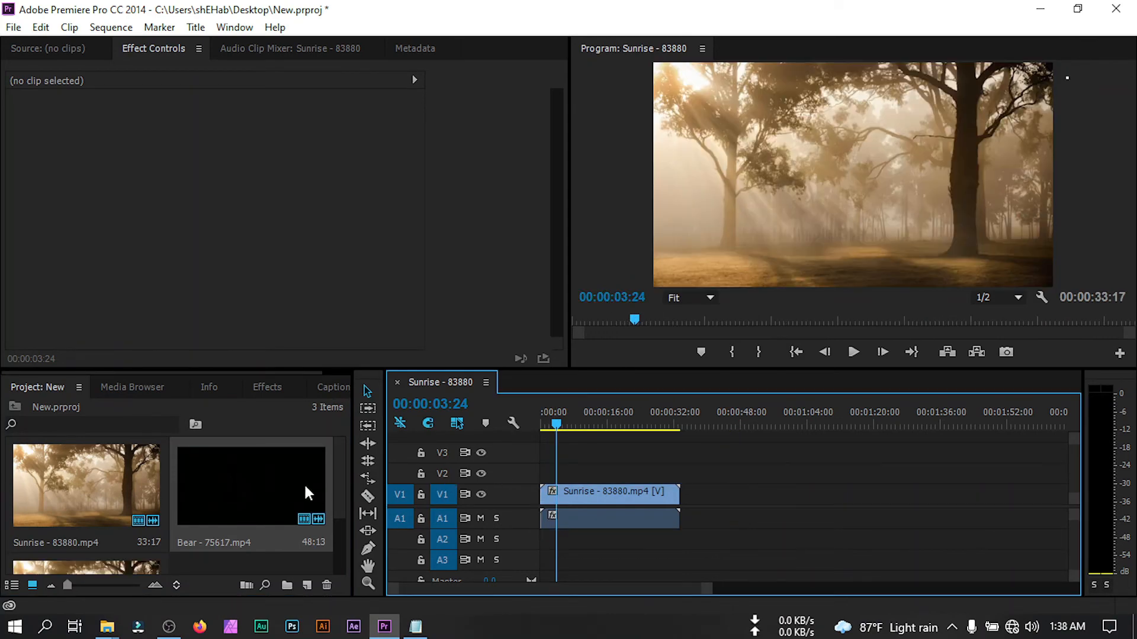
left_click_drag(259, 472, 524, 470)
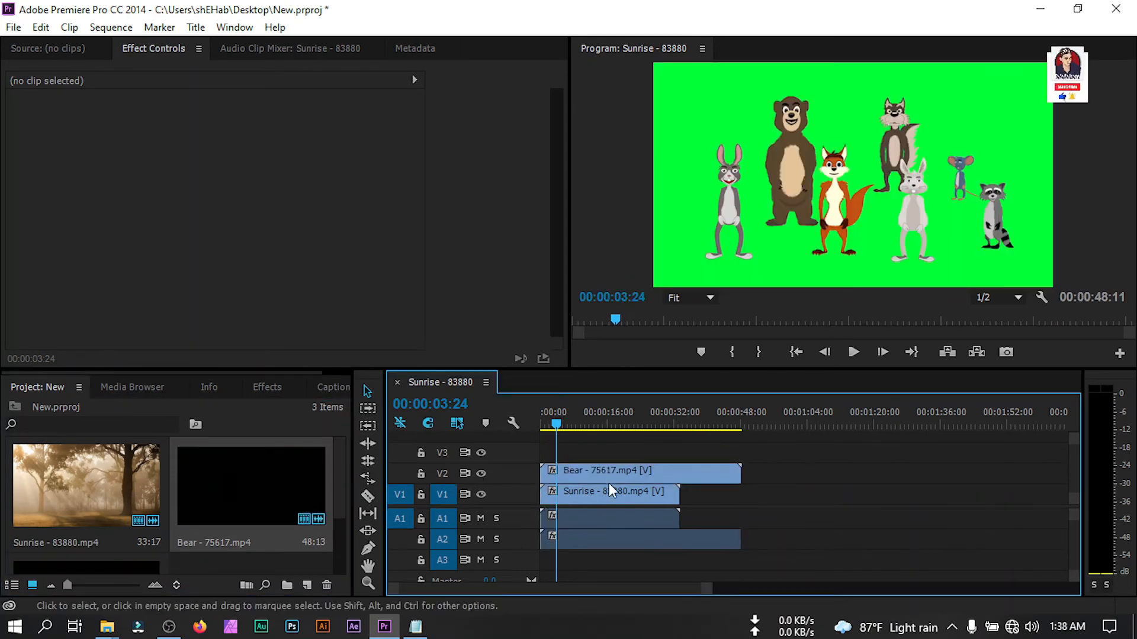
left_click(656, 546)
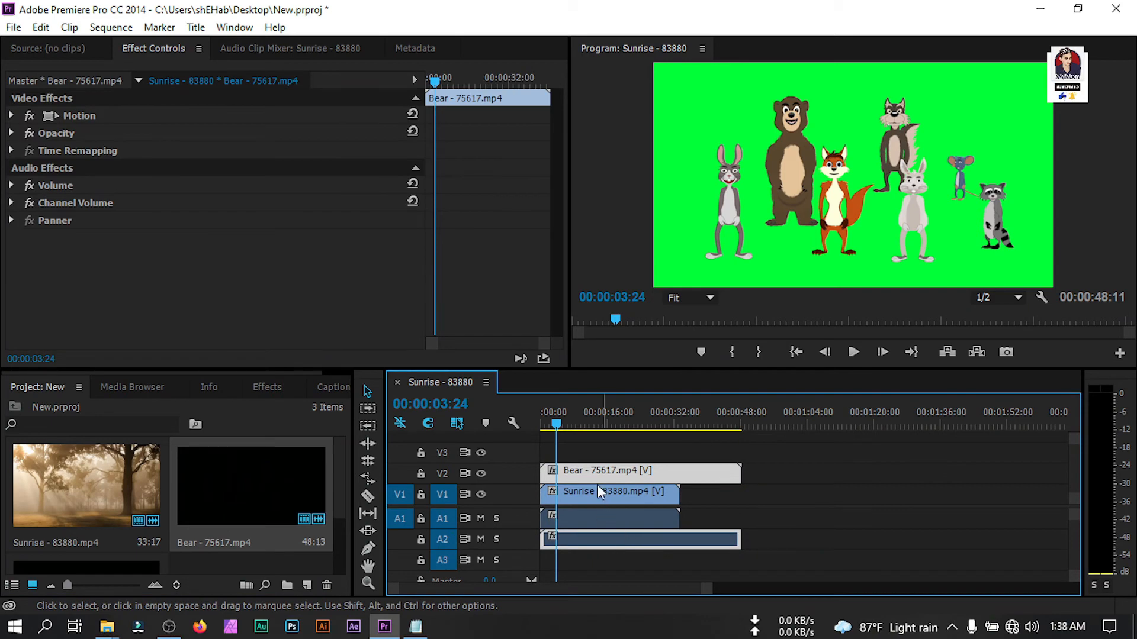
key("Delete")
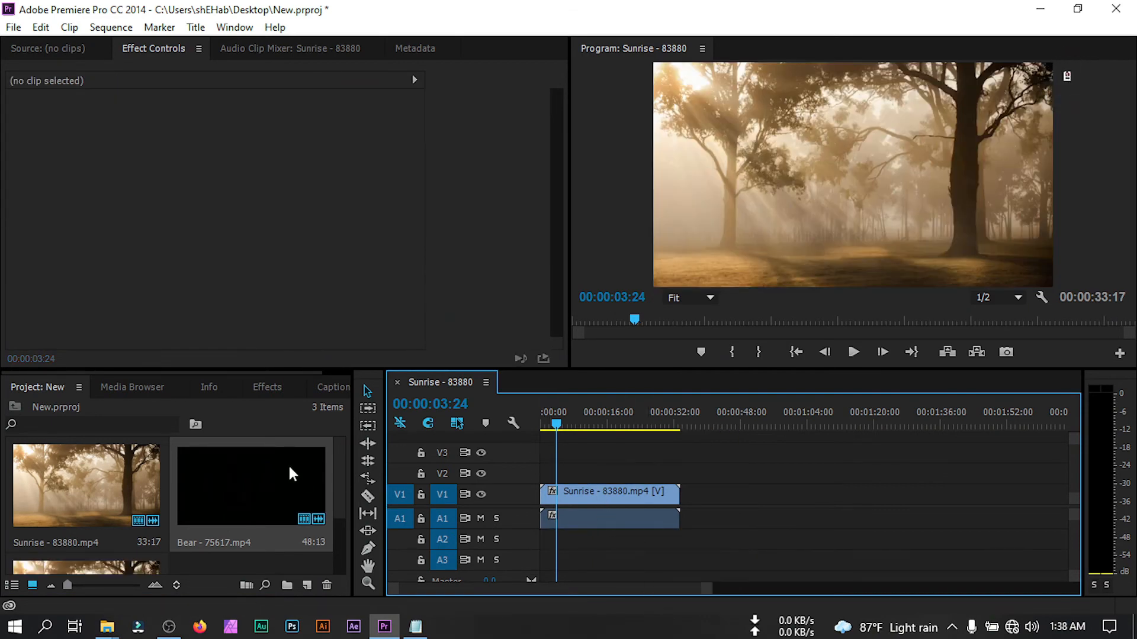
left_click_drag(281, 465, 795, 468)
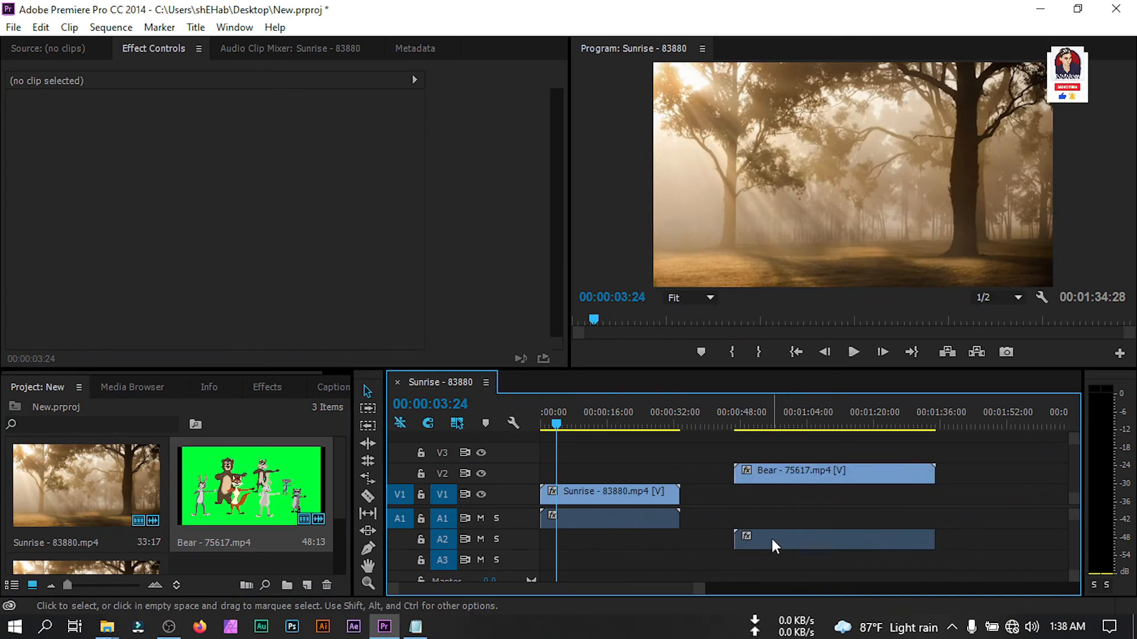
key("ctrl+z")
Add the Bear - 75617.mp4 clip after the Sunrise clip, unlink its audio and delete the audio part.
left_click(250, 463)
left_click_drag(249, 463, 772, 517)
left_click(772, 517)
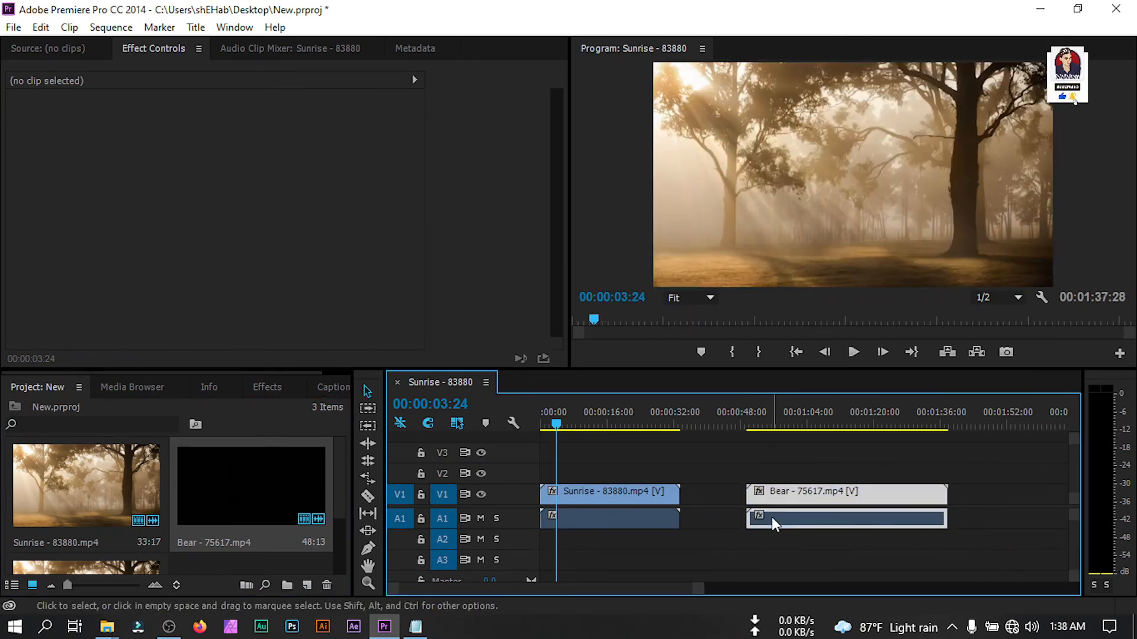
right_click(772, 517)
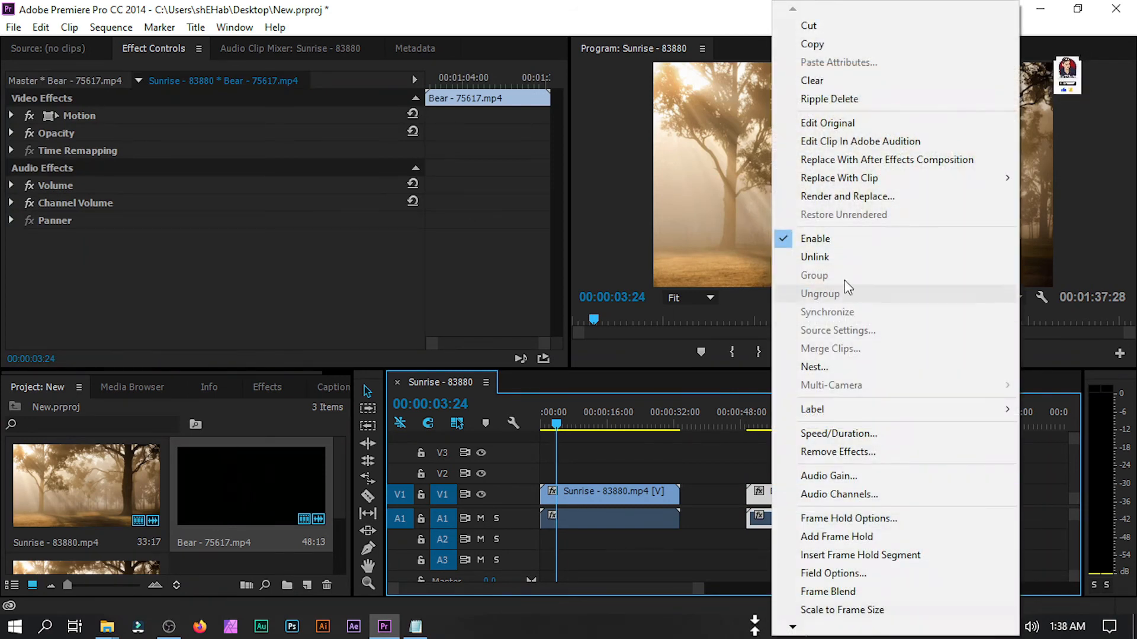
left_click(839, 258)
left_click(775, 521)
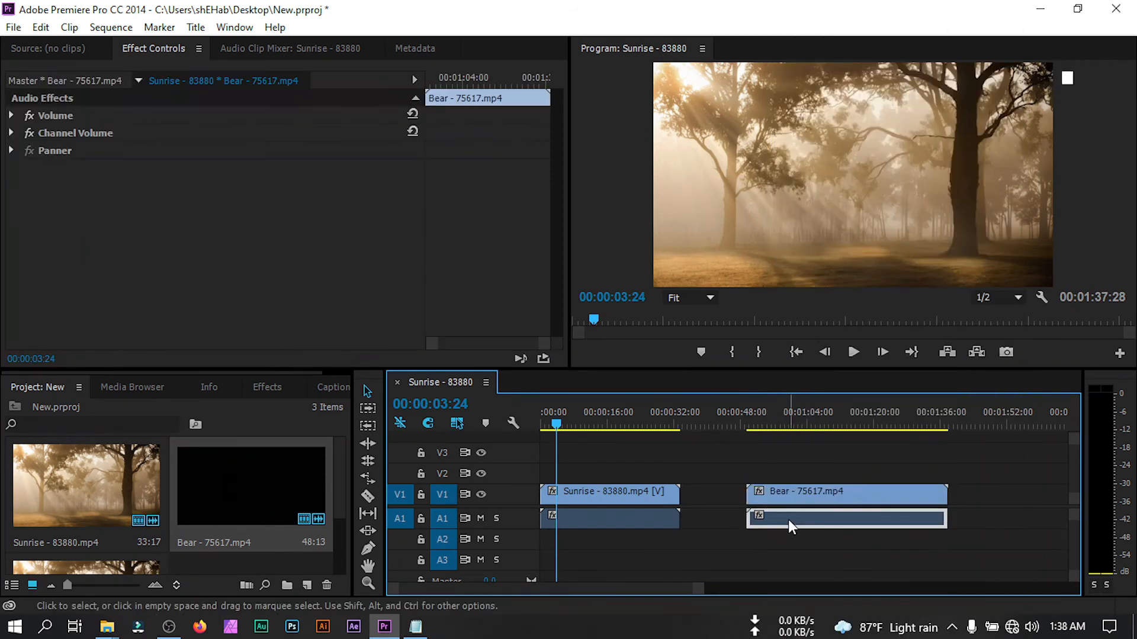
key("Delete")
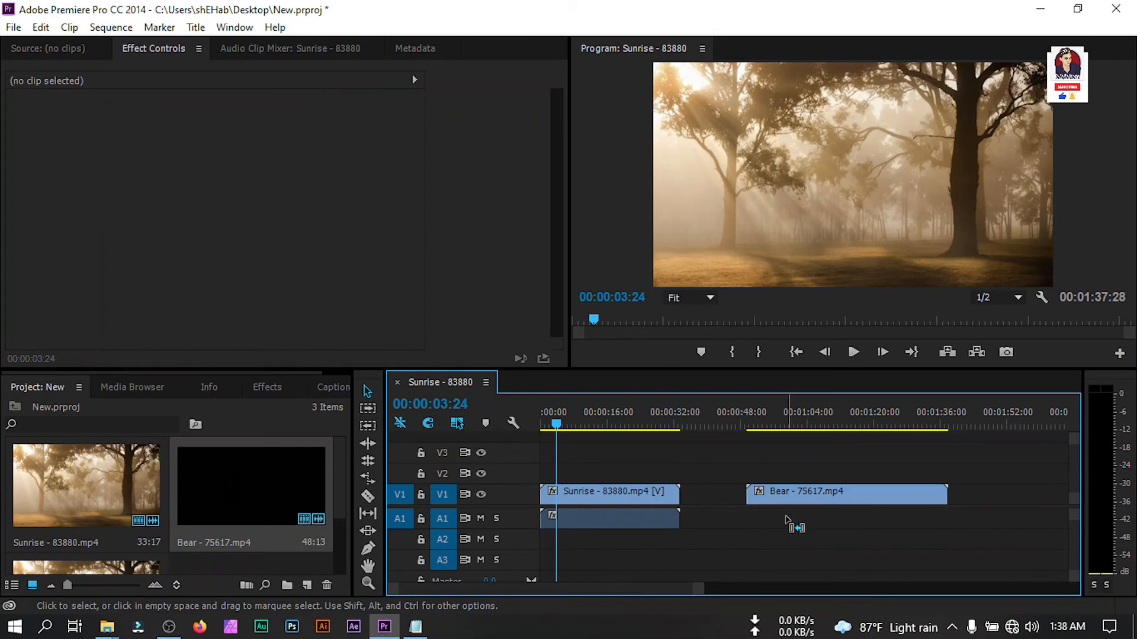
Undo the audio deletion, the unlinking and the placement of the Bear clip in the timeline.
key("ctrl+z")
key("ctrl+z")
key("ctrl+z")
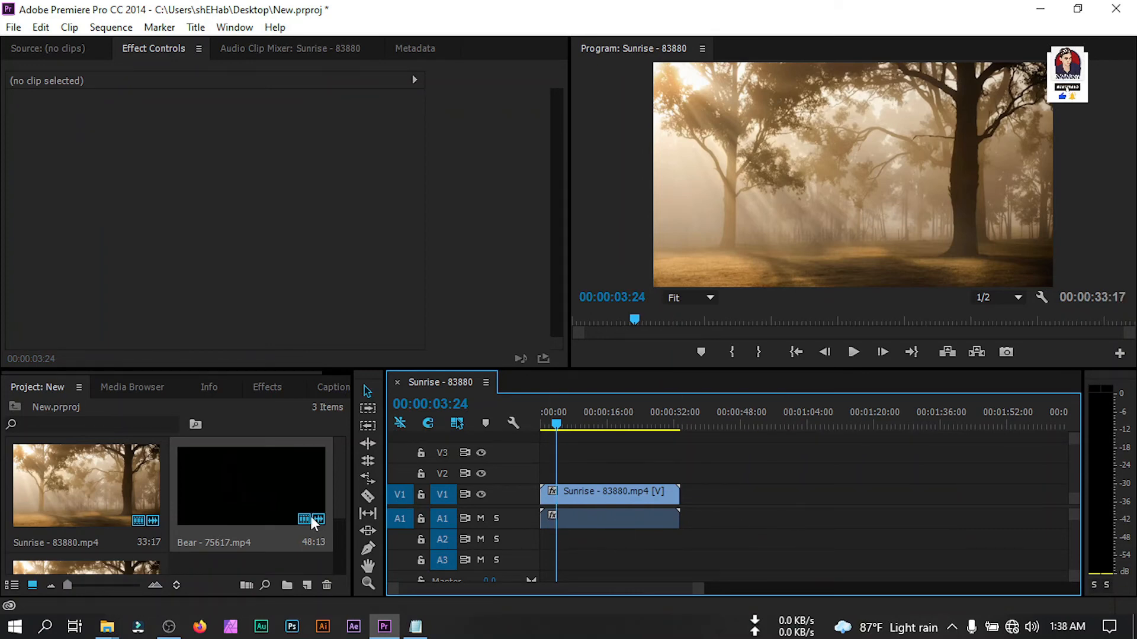
Open the Bear - 75617.mp4 clip in the Source monitor and play it briefly.
double_click(224, 500)
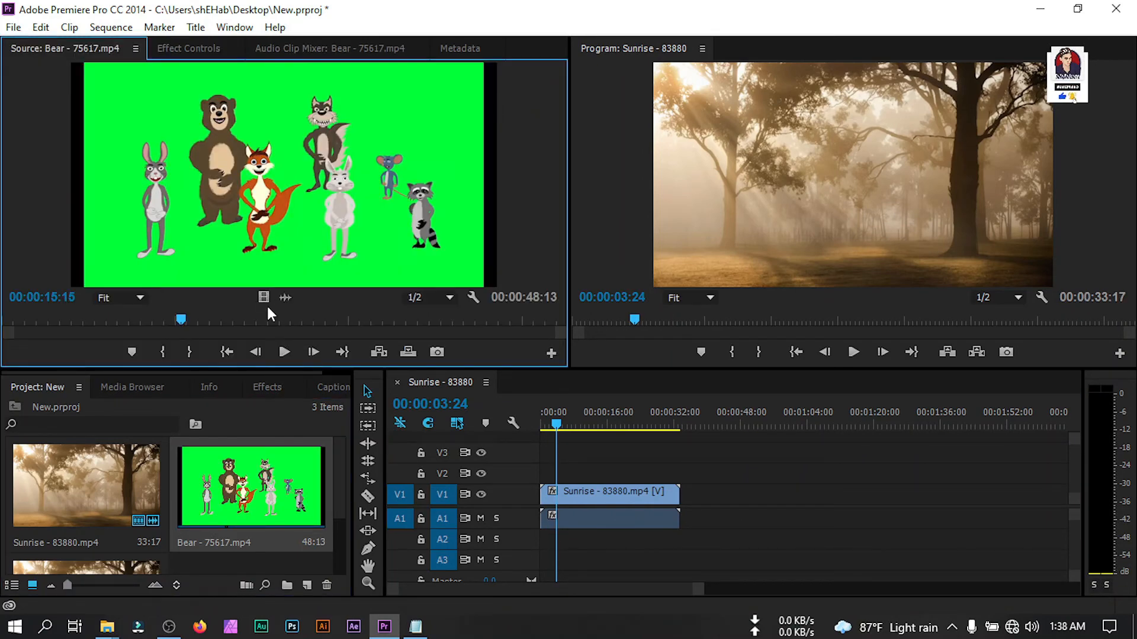
key("space")
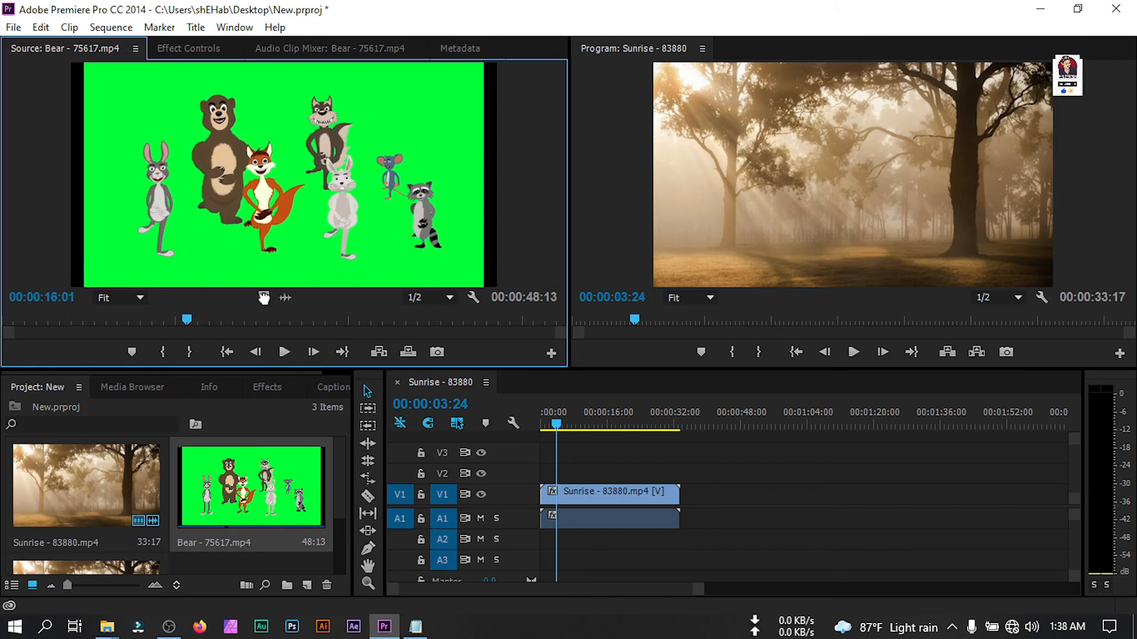
Try placing the Bear clip's video alone on V2 and its audio alone on A2, then undo both placements.
left_click_drag(784, 443, 540, 476)
left_click(560, 427)
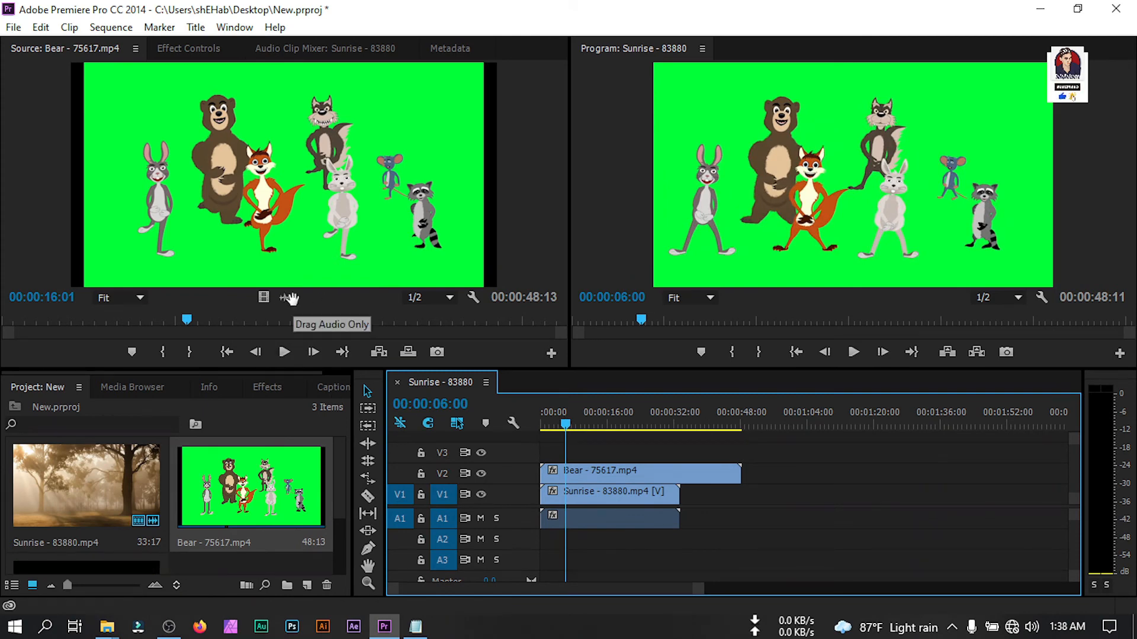
left_click_drag(287, 300, 542, 551)
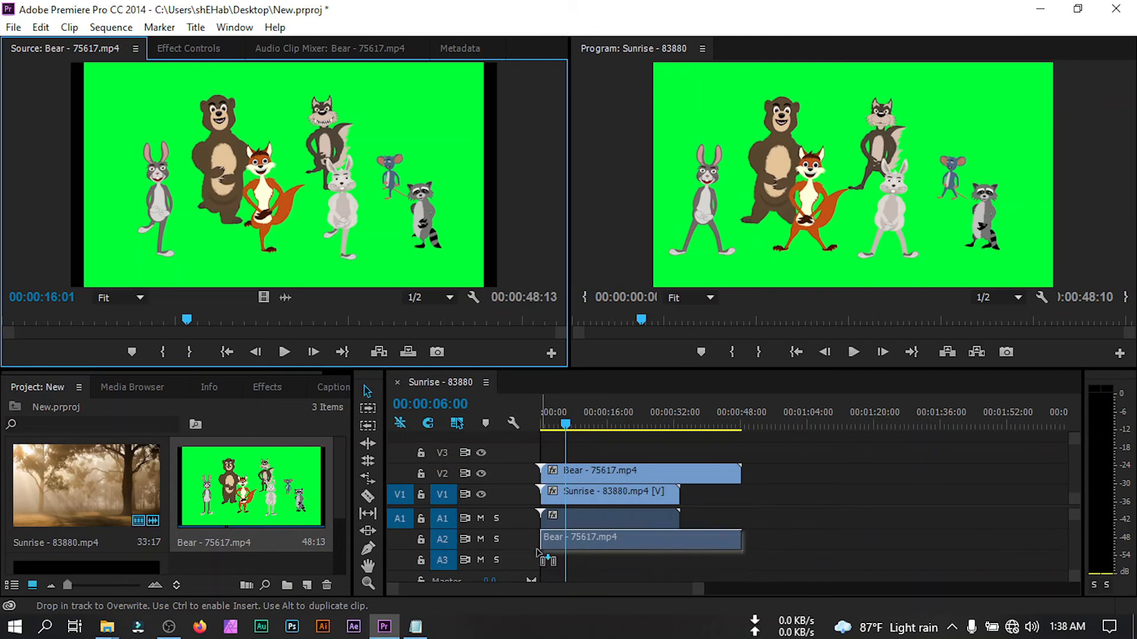
key("ctrl+z")
key("ctrl+z")
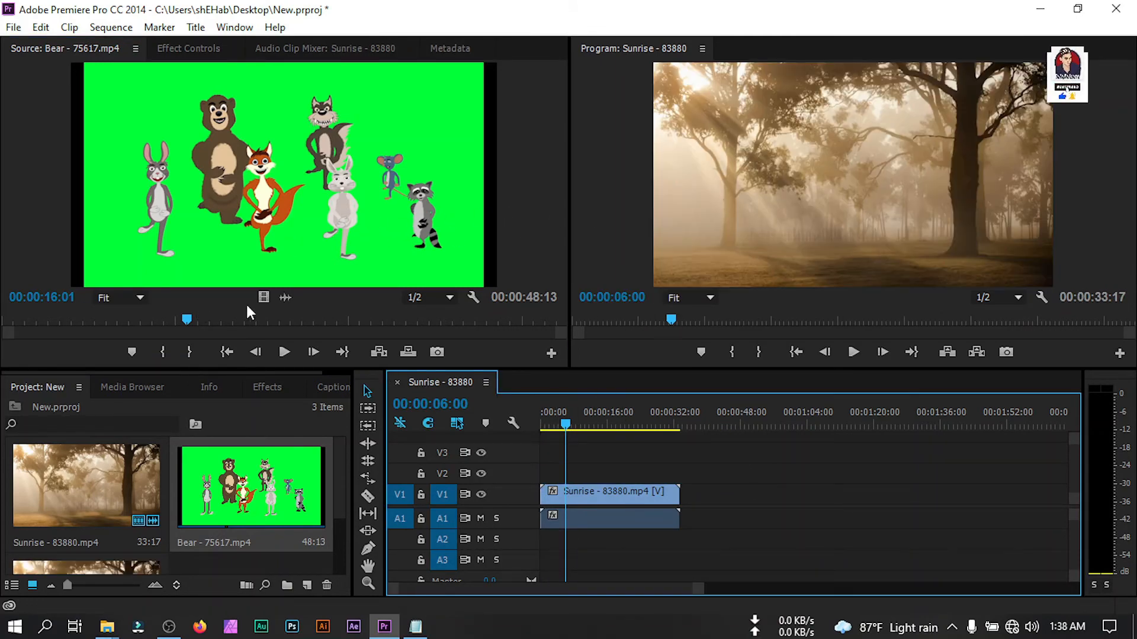
Place only the Bear clip's video on V2 at the sequence start and play the sequence to 00:00:07:12.
left_click_drag(259, 301, 550, 471)
key("space")
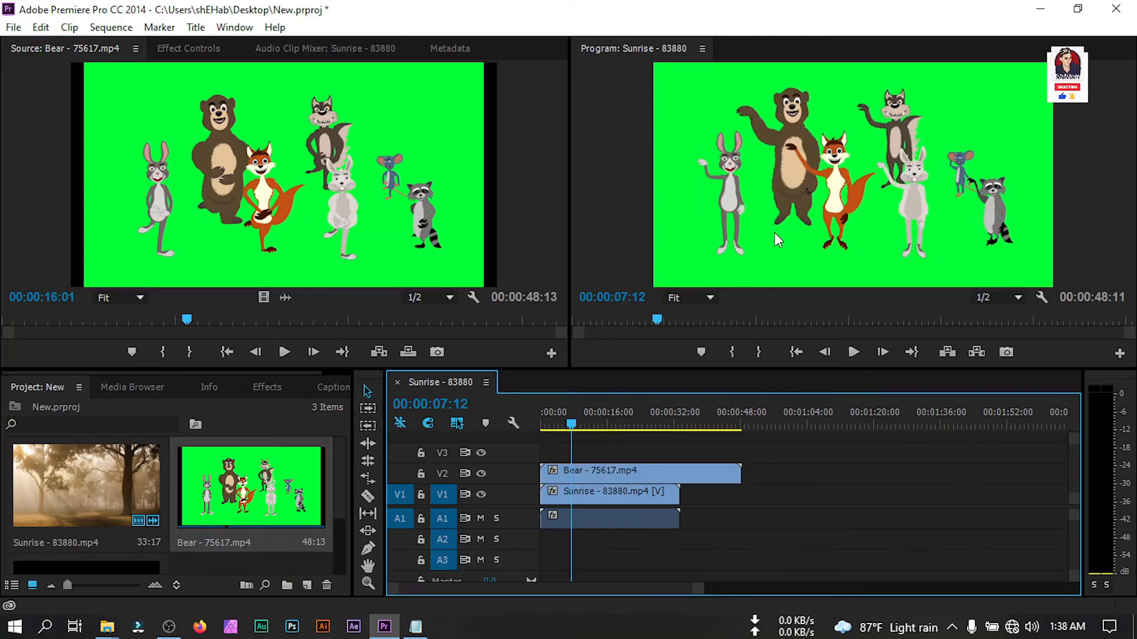
Apply the Ultra Key effect from the Keying video effects to the Bear clip on V2.
left_click(602, 470)
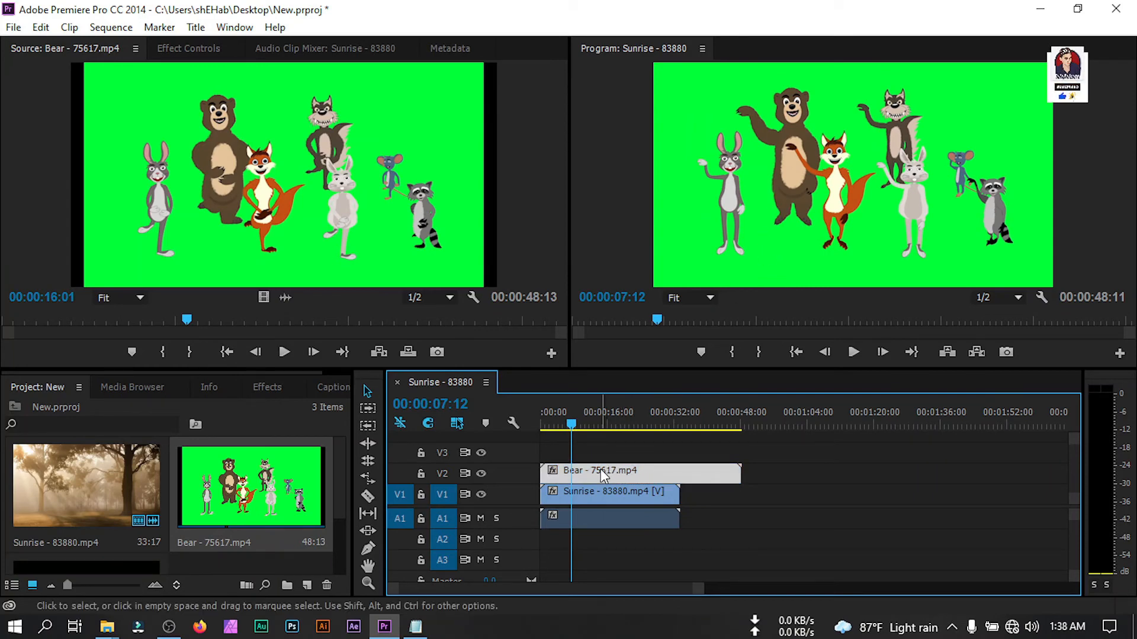
left_click(261, 385)
scroll(26, 460, "down", 5)
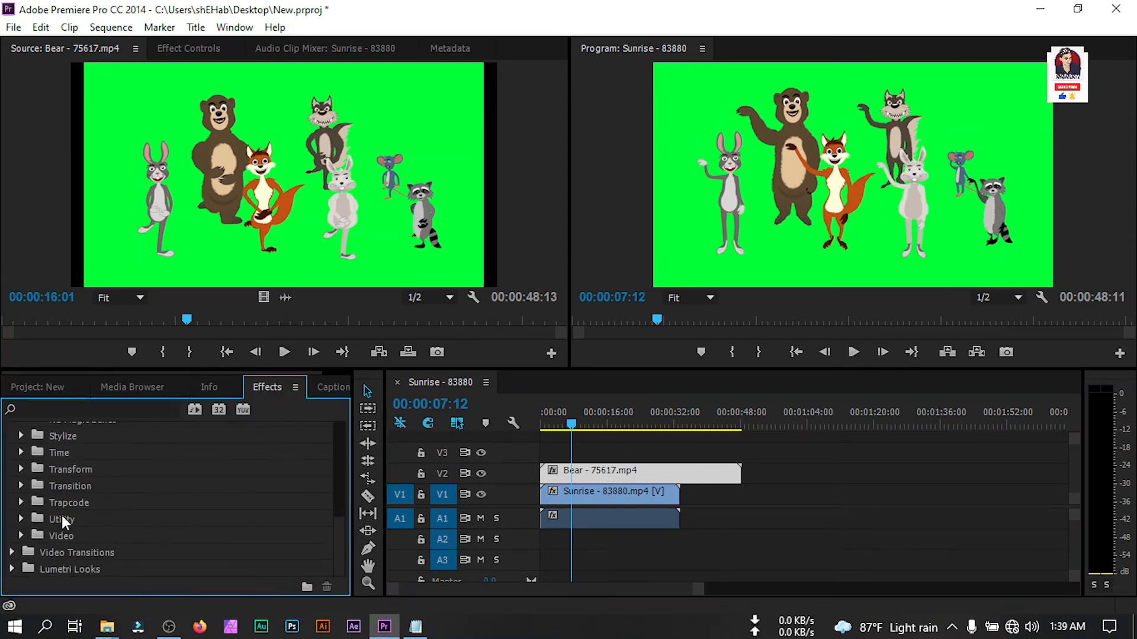
scroll(62, 515, "up", 3)
left_click(20, 494)
scroll(136, 507, "down", 3)
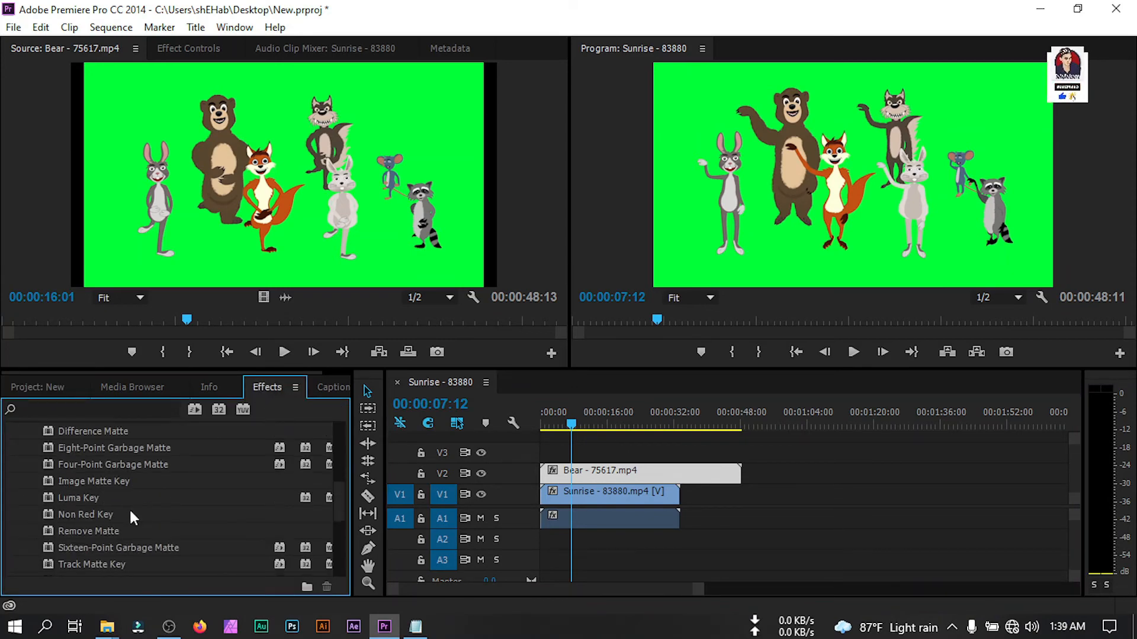
scroll(133, 517, "down", 2)
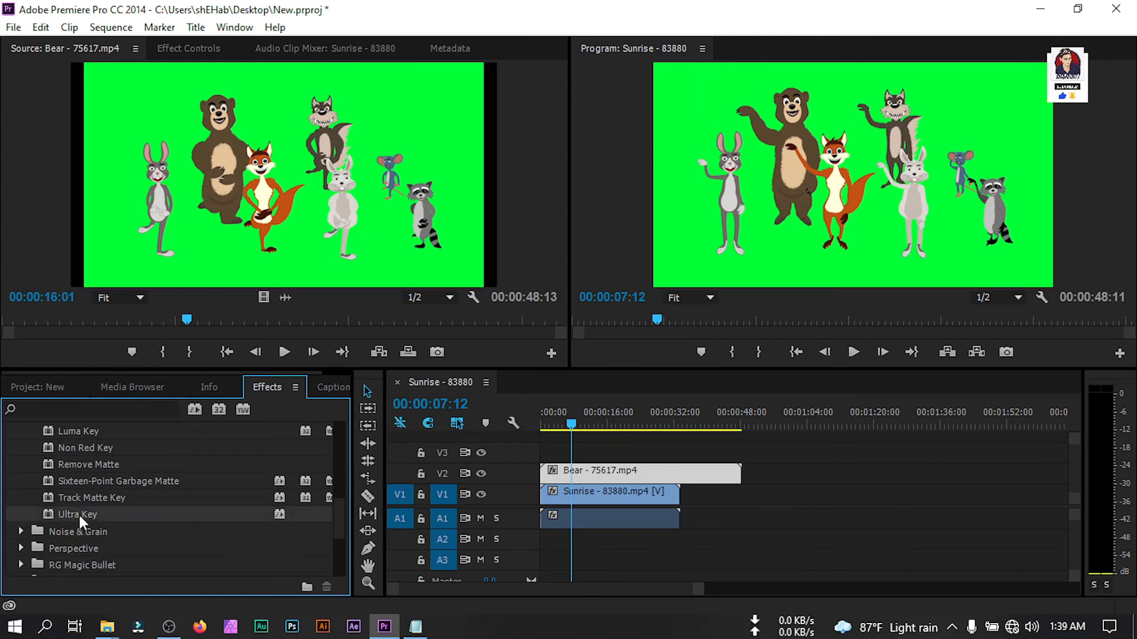
left_click_drag(80, 516, 601, 490)
left_click_drag(583, 477, 593, 474)
Set the Ultra Key's key color by sampling the green background of the Bear clip in the Program monitor.
left_click(195, 51)
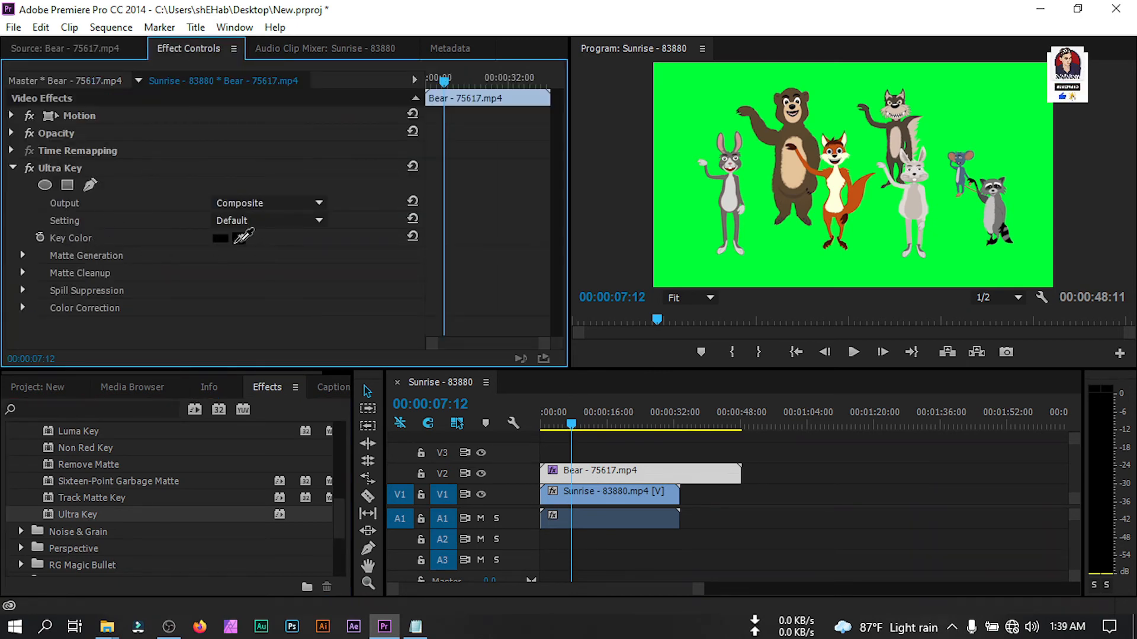
left_click_drag(243, 237, 695, 190)
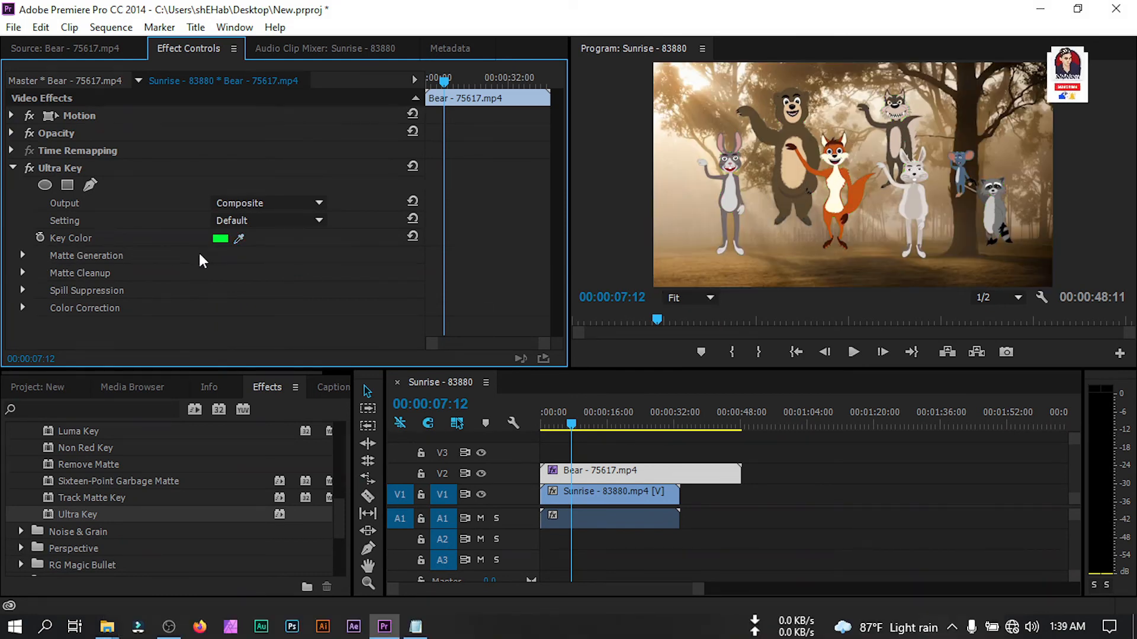
Try adjusting the Ultra Key's Matte Generation values on the Bear clip, then undo the adjustments.
left_click(23, 255)
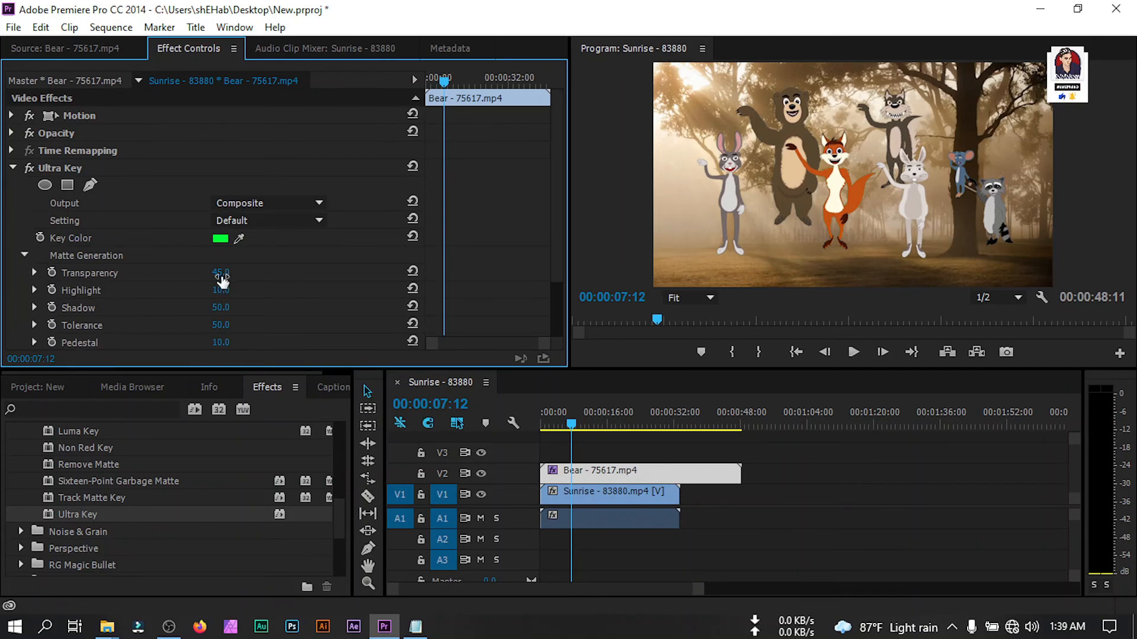
left_click_drag(220, 289, 243, 307)
key("ctrl+z")
key("ctrl+z")
Lower the Bear clip to a vertical position of 628 and scrub the composite to 00:00:13:18.
left_click(12, 115)
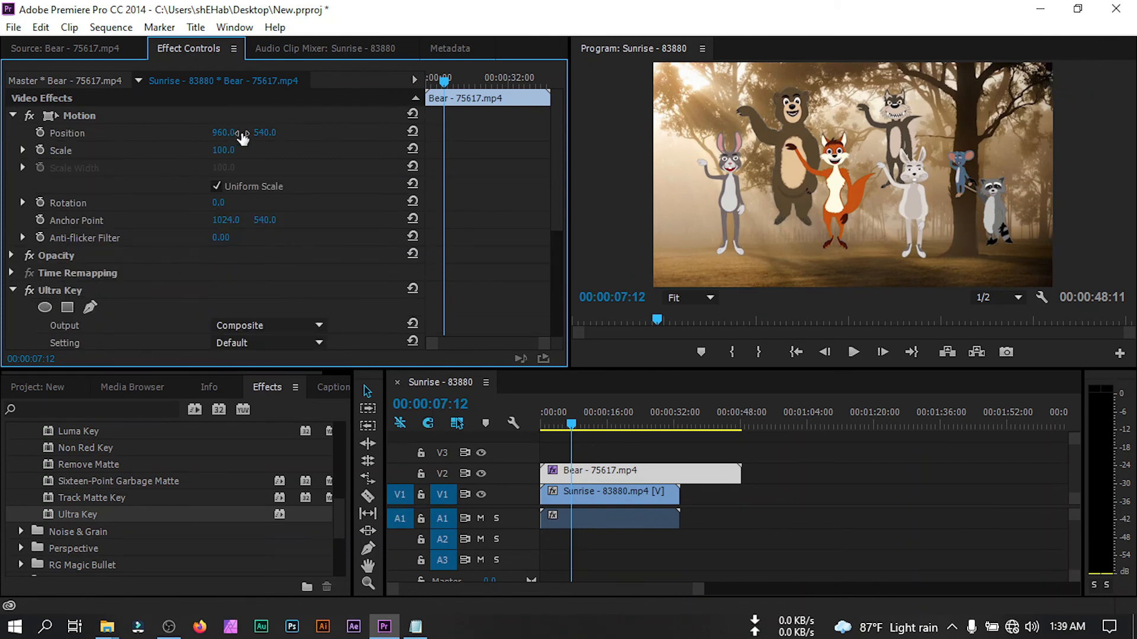
left_click_drag(260, 134, 330, 134)
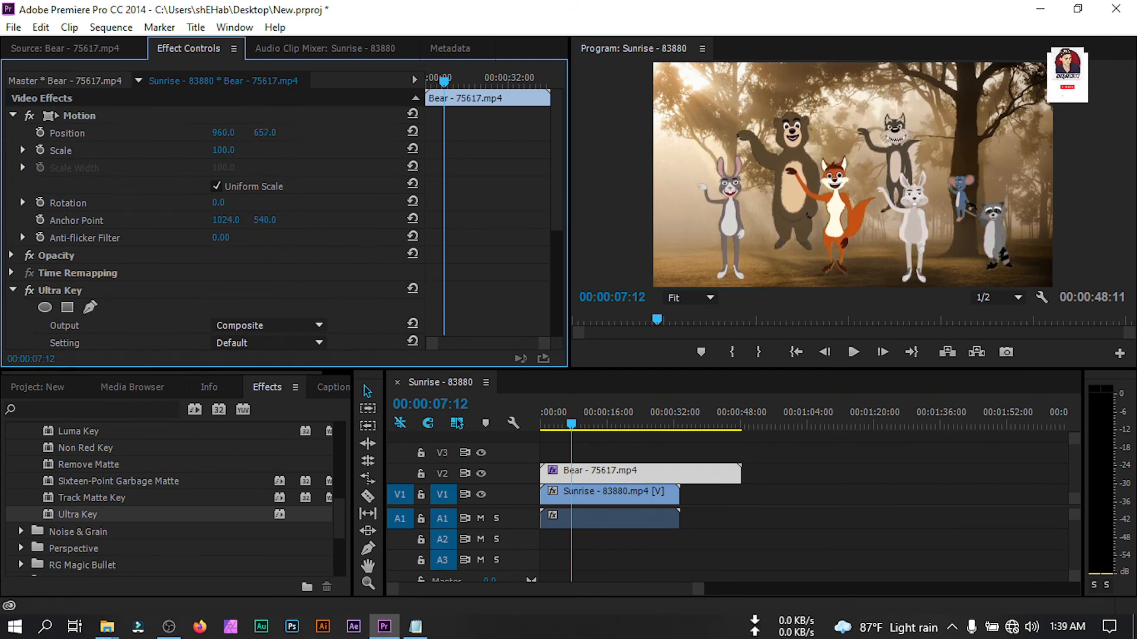
left_click(567, 425)
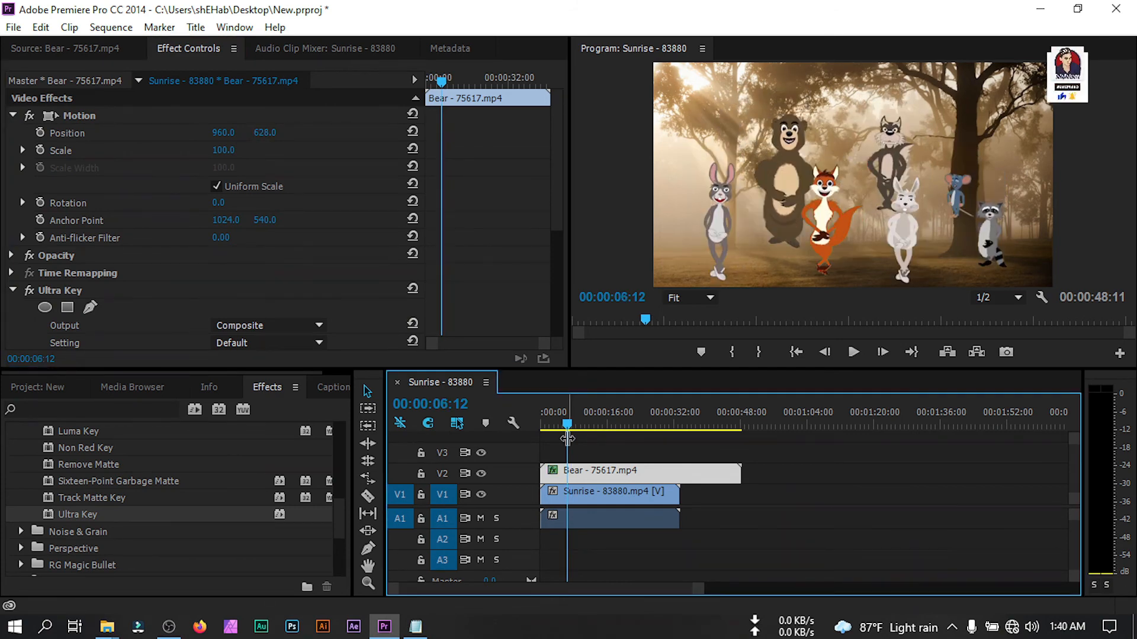
left_click_drag(567, 439, 597, 431)
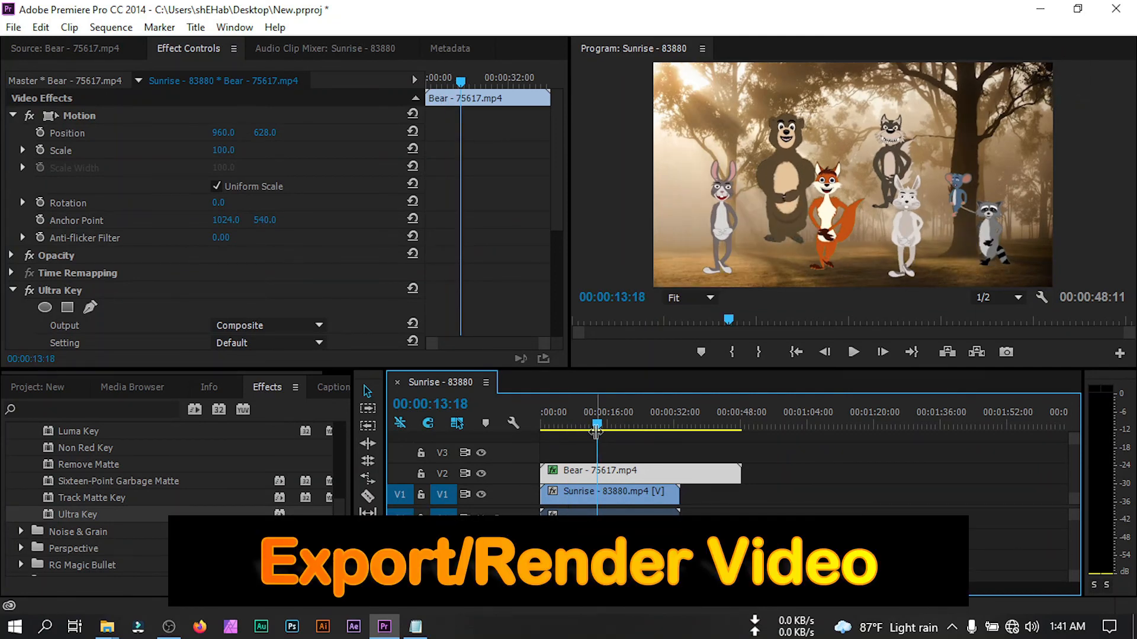
Open the media export settings for the Sunrise - 83880 sequence and set the format to H.264.
left_click(13, 27)
mouse_move(41, 521)
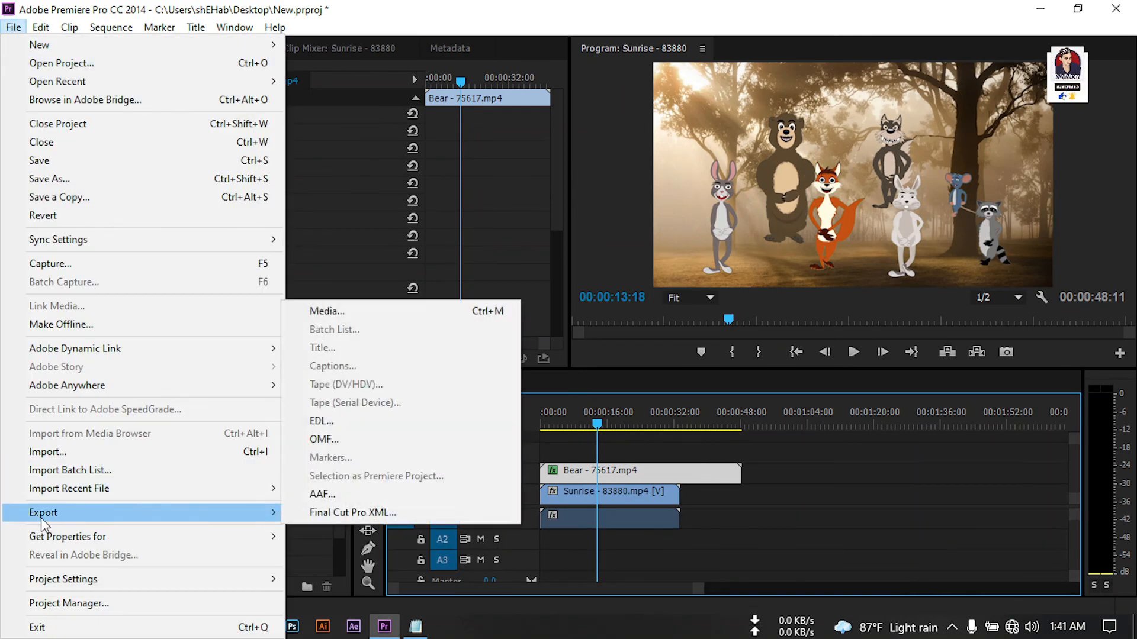
left_click(353, 314)
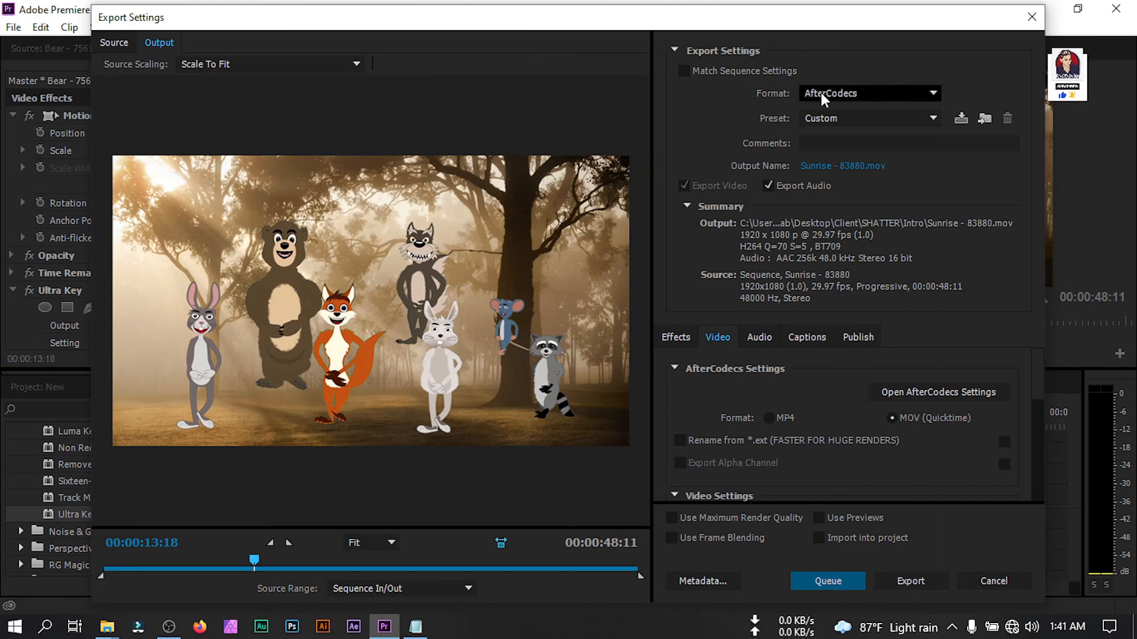
left_click(820, 95)
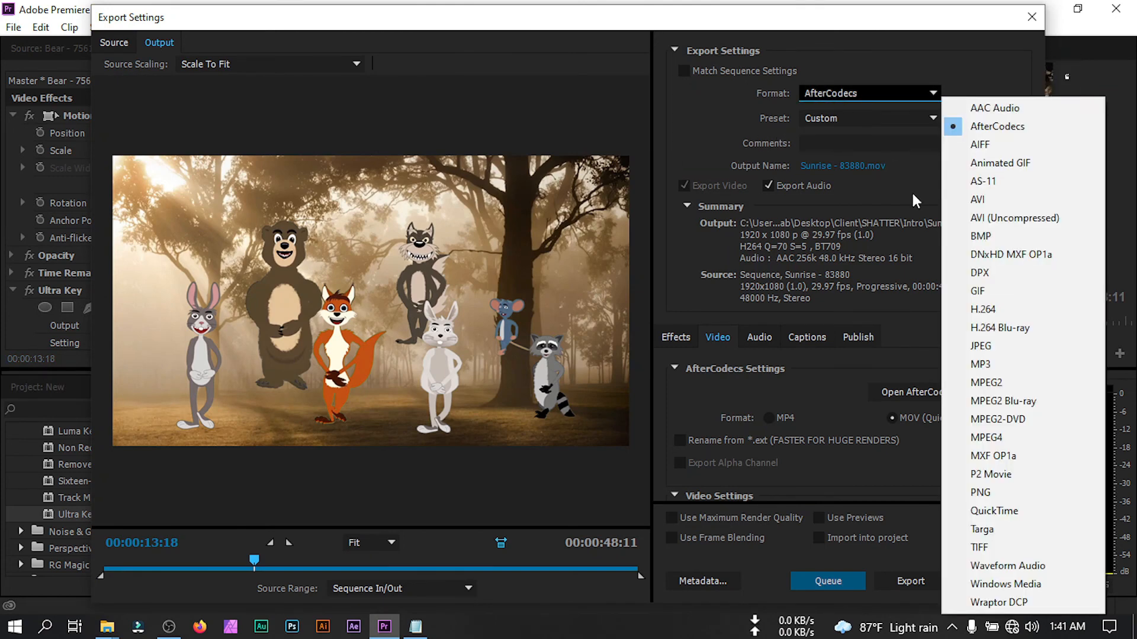
left_click(995, 311)
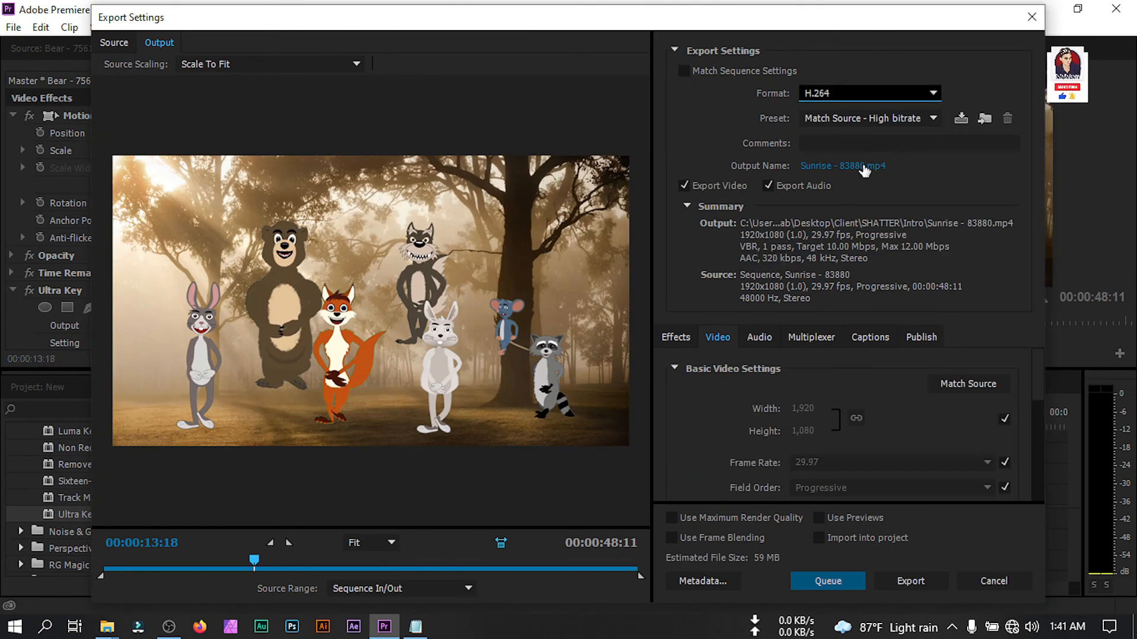
Set the export output to the Desktop with the file name Sunrise - 83880.mp4.
left_click(826, 168)
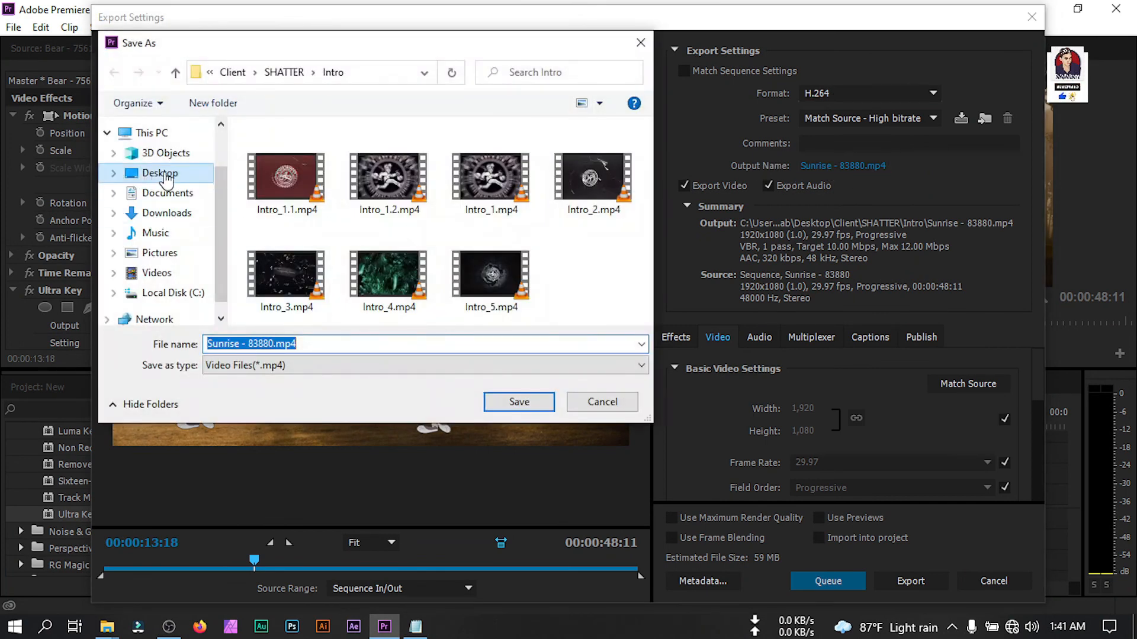
left_click(153, 175)
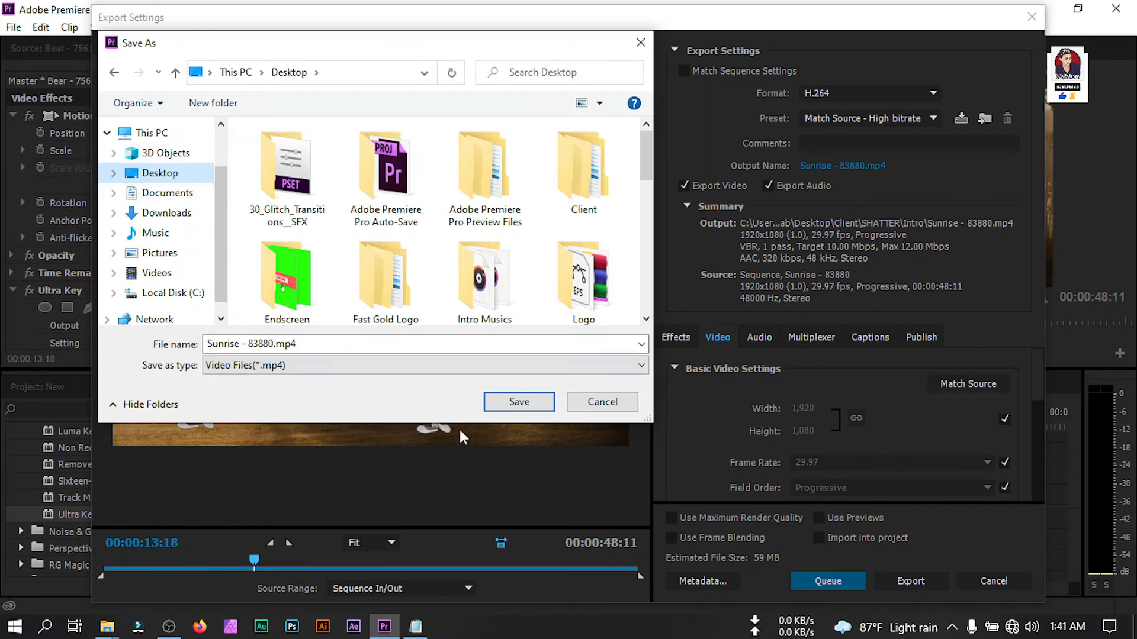
left_click(519, 402)
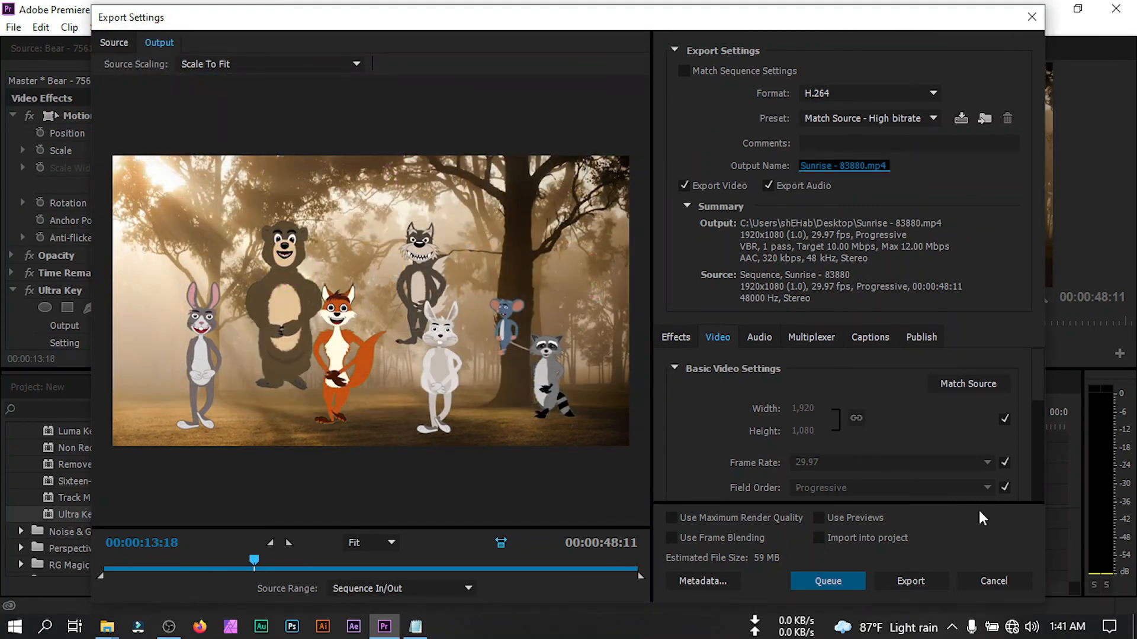